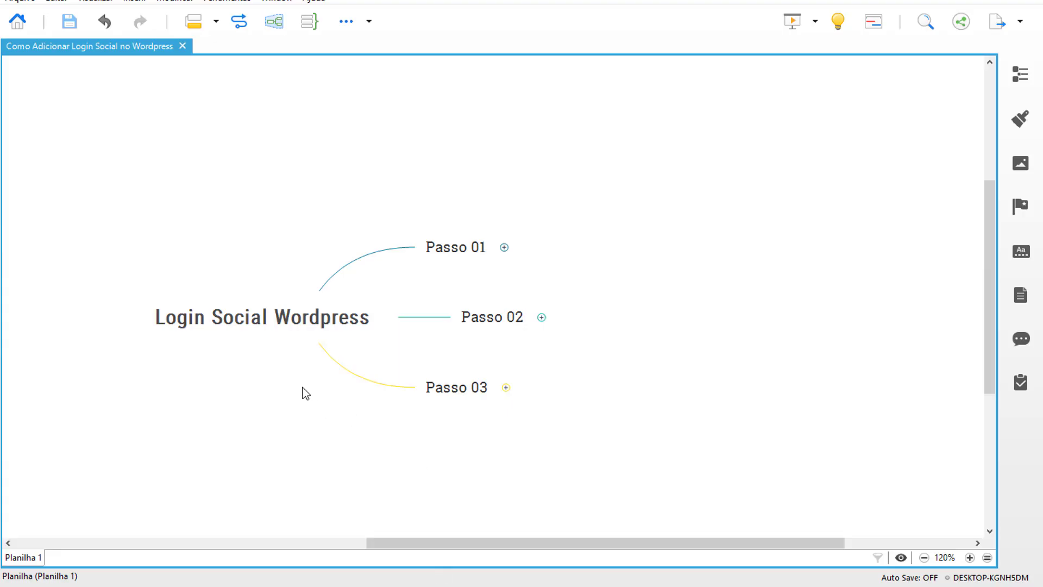
pyautogui.click(256, 316)
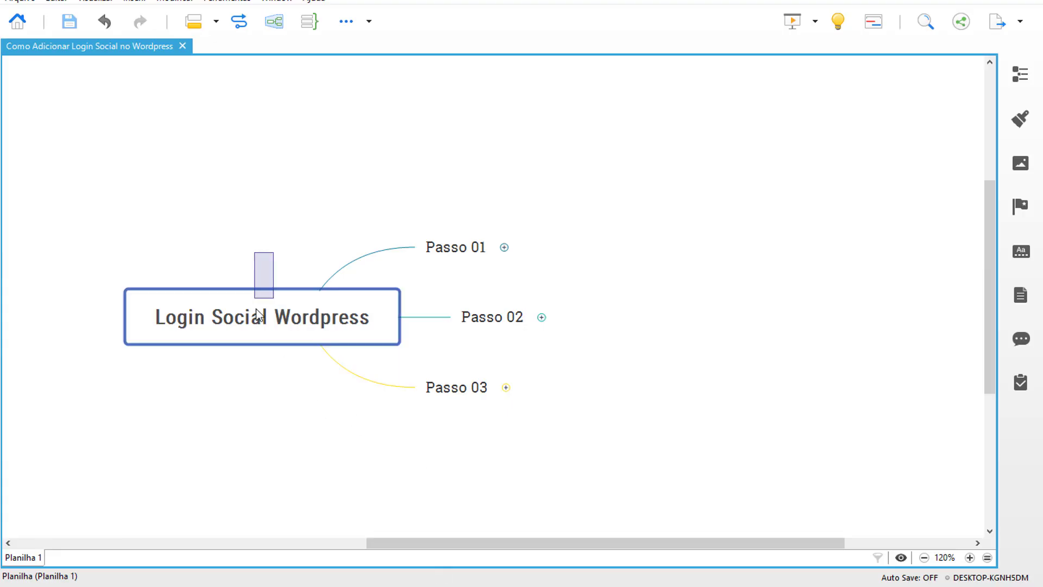
pyautogui.click(291, 419)
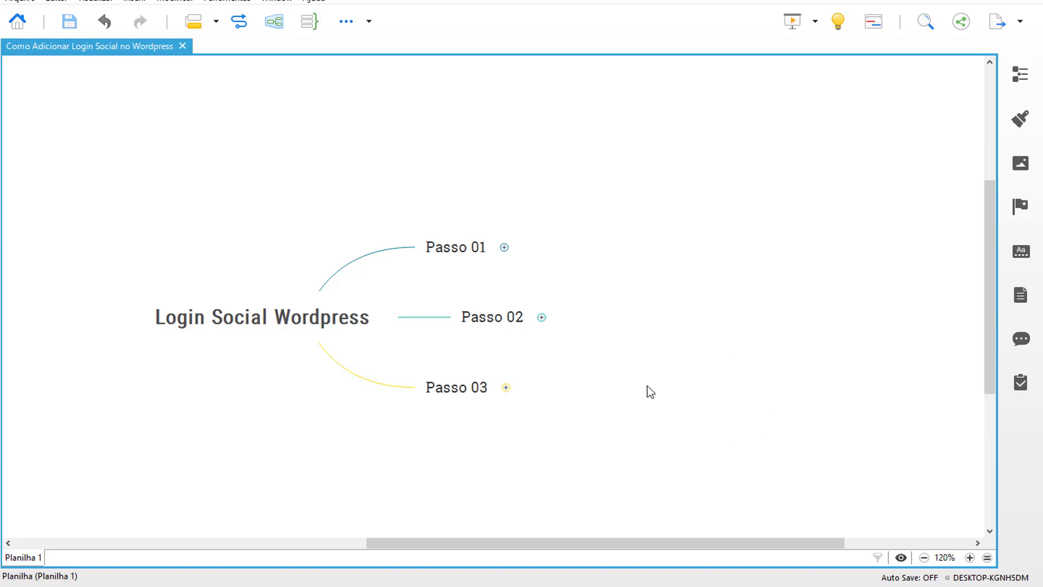
pyautogui.moveTo(647, 386); pyautogui.dragTo(695, 384)
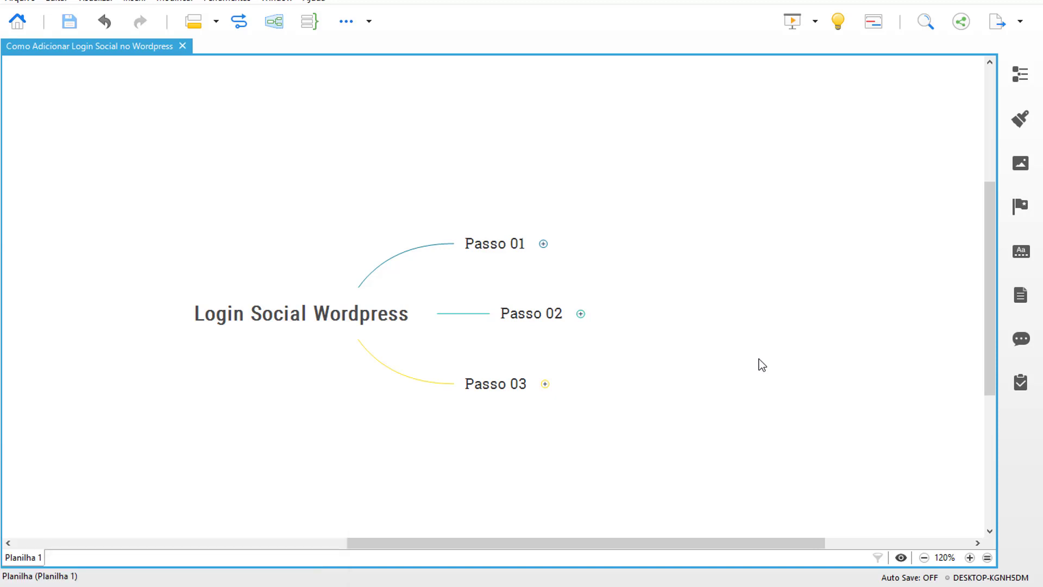
pyautogui.moveTo(762, 365); pyautogui.dragTo(647, 375)
pyautogui.moveTo(414, 160); pyautogui.dragTo(489, 411)
pyautogui.click(504, 419)
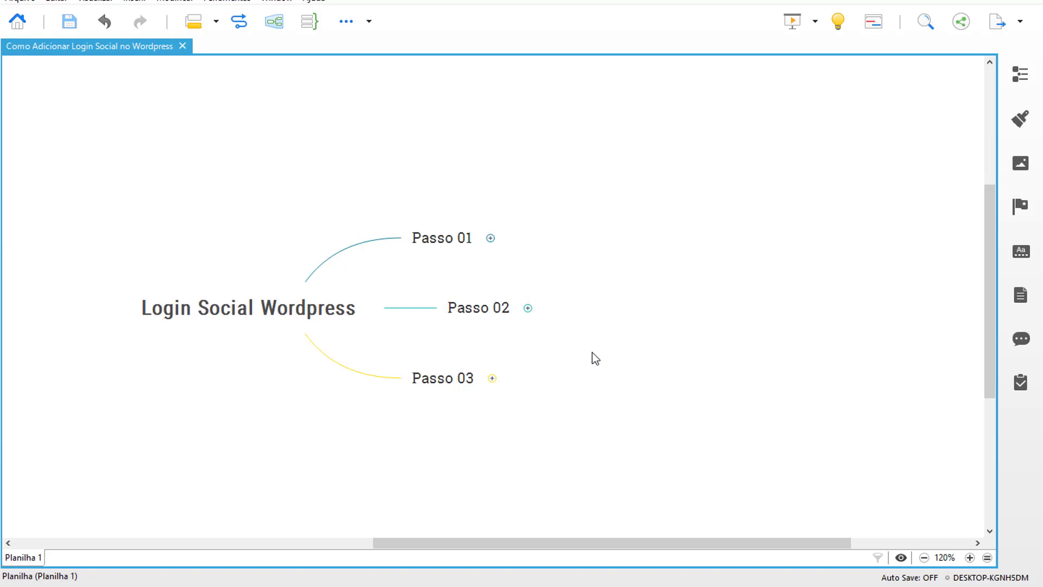
pyautogui.scroll(-1, 579, 331)
pyautogui.scroll(2, 576, 368)
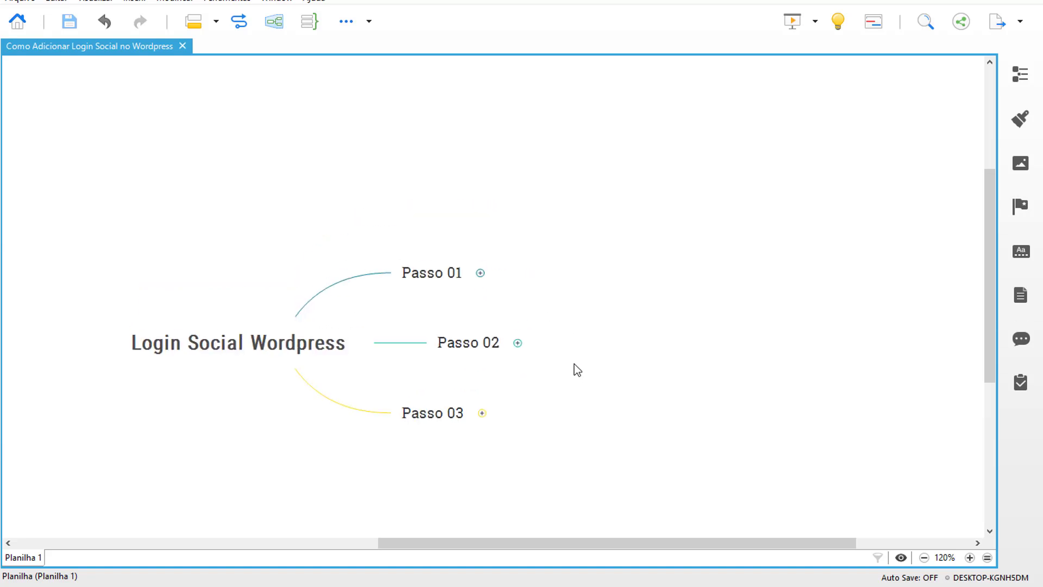
# Expand the Passo 01 branch and its Plugin topic in the mind map, and copy the plugin name Super Socializer.
pyautogui.click(480, 272)
pyautogui.click(540, 246)
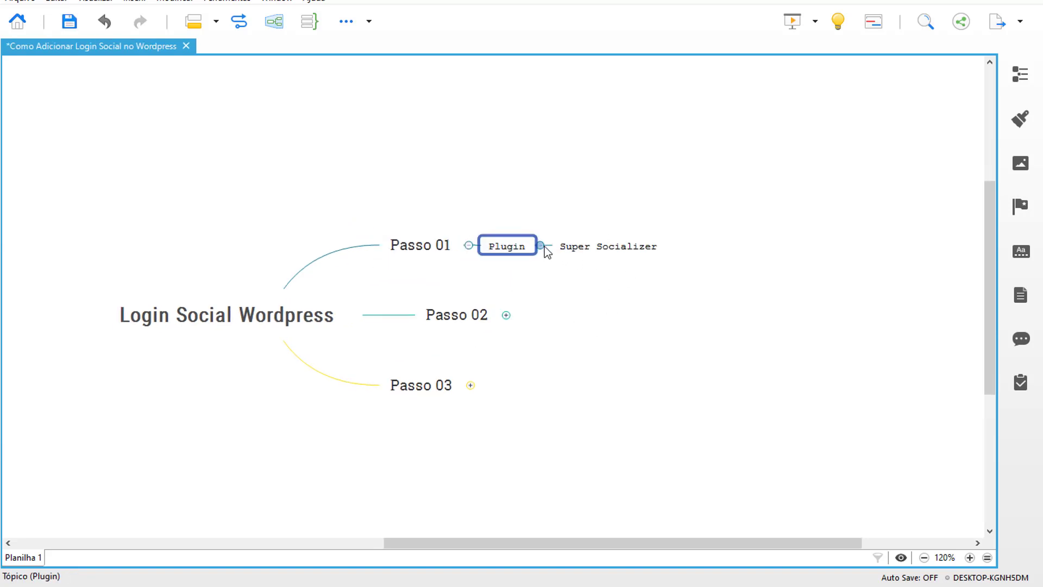
pyautogui.doubleClick(604, 244)
pyautogui.hotkey('ctrl', 'c')
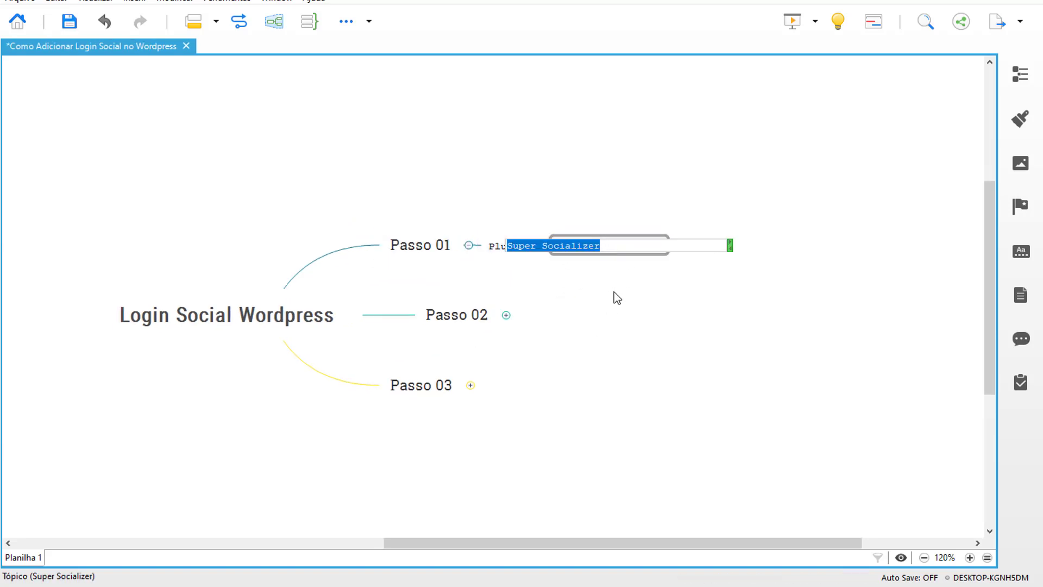
pyautogui.click(614, 292)
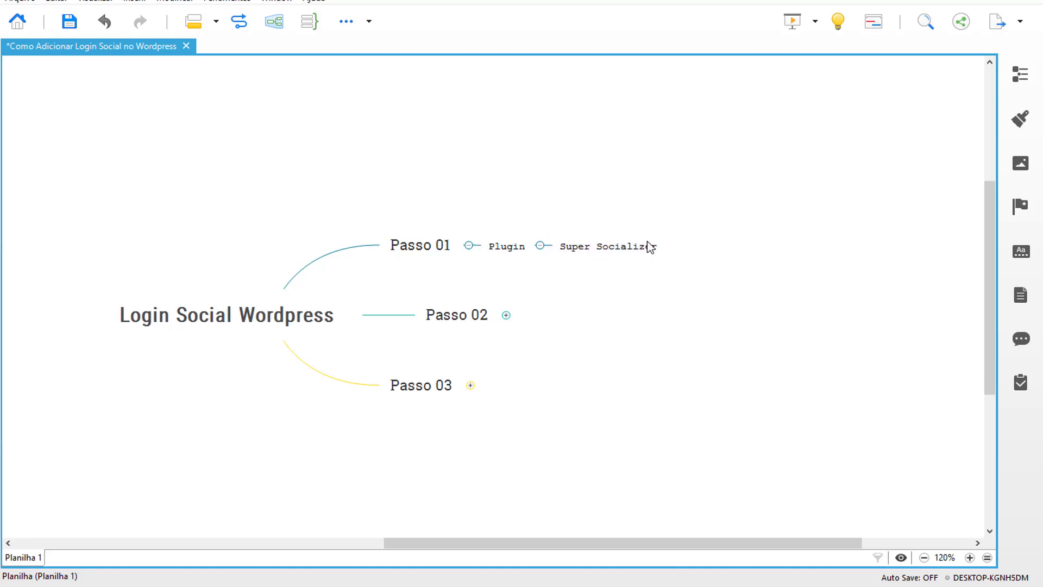
# Switch to the WordPress admin in the browser, find the Super Socializer plugin among the installable plugins, and install and activate it.
pyautogui.hotkey('alt', 'Tab')
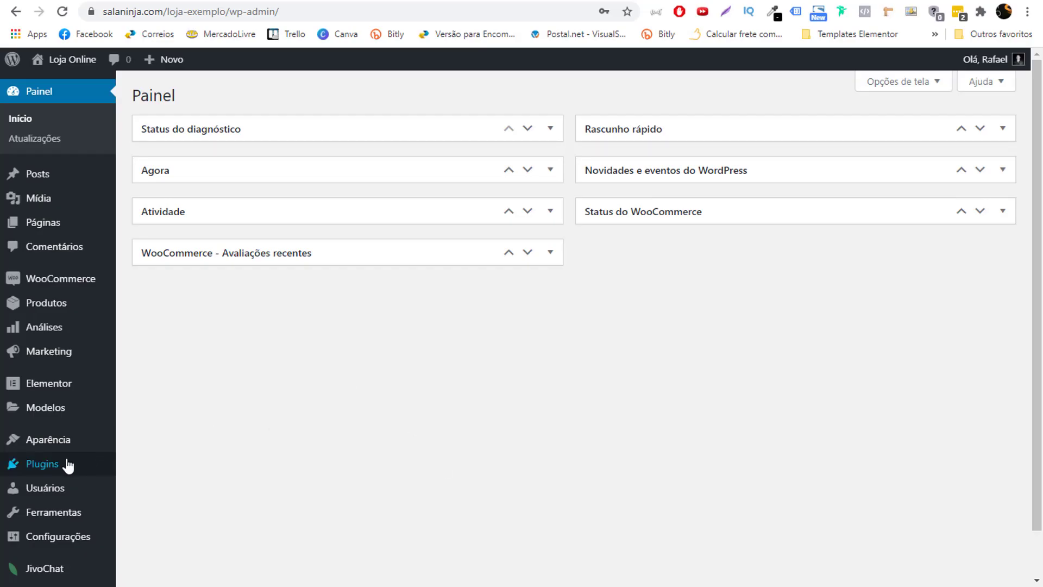
pyautogui.moveTo(82, 467)
pyautogui.click(156, 485)
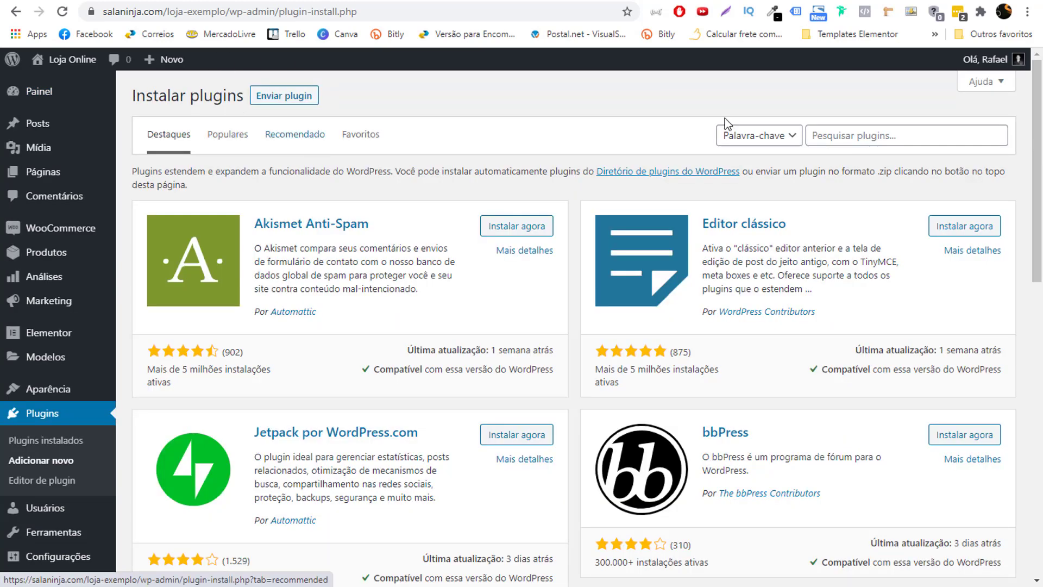
pyautogui.click(867, 135)
pyautogui.hotkey('ctrl', 'v')
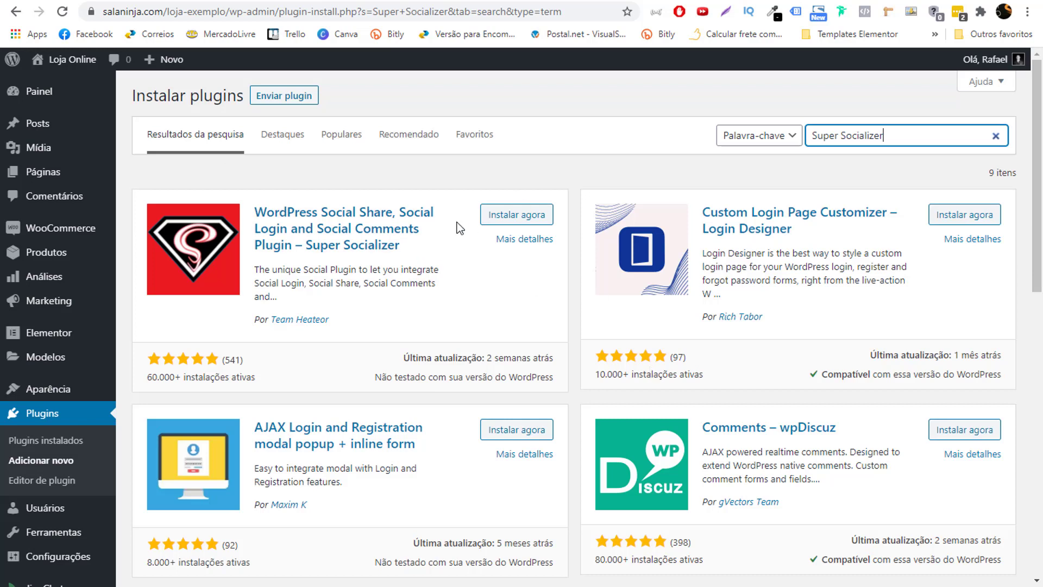
pyautogui.click(510, 218)
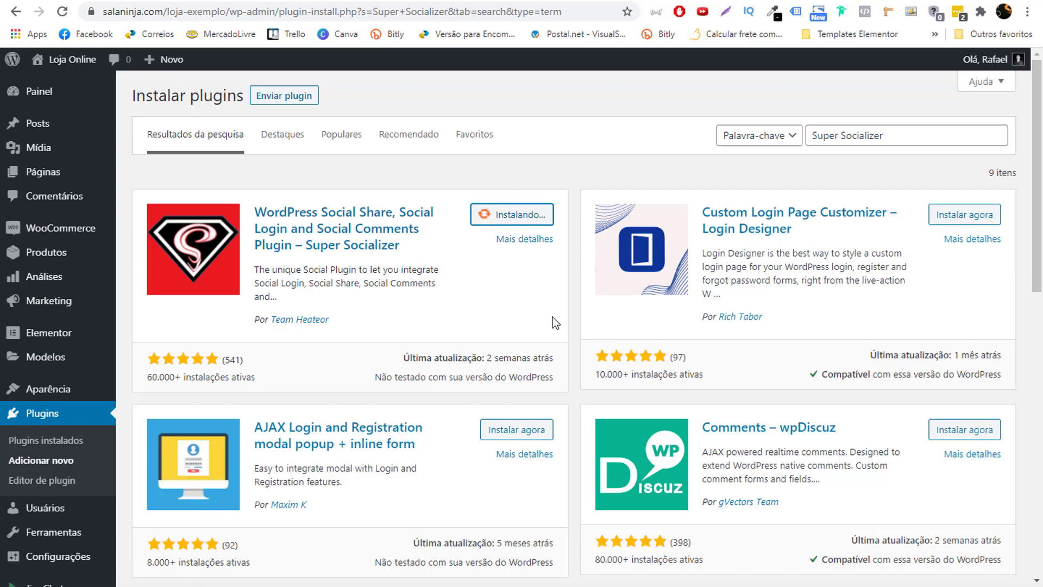
pyautogui.click(530, 216)
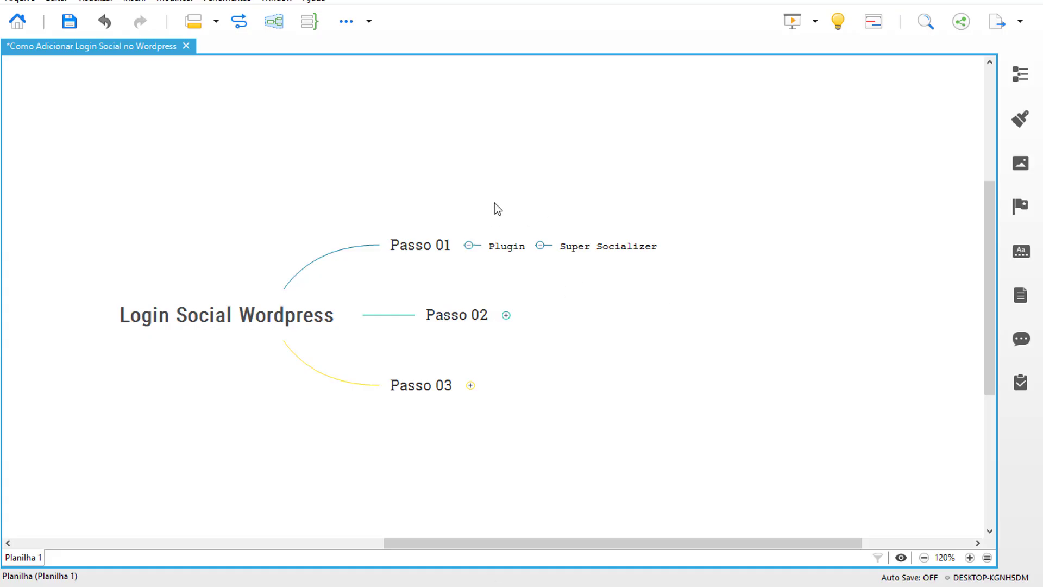
# Return to the XMind mind map and expand the Passo 02 branch to read its topic.
pyautogui.moveTo(495, 203); pyautogui.dragTo(555, 254)
pyautogui.click(506, 316)
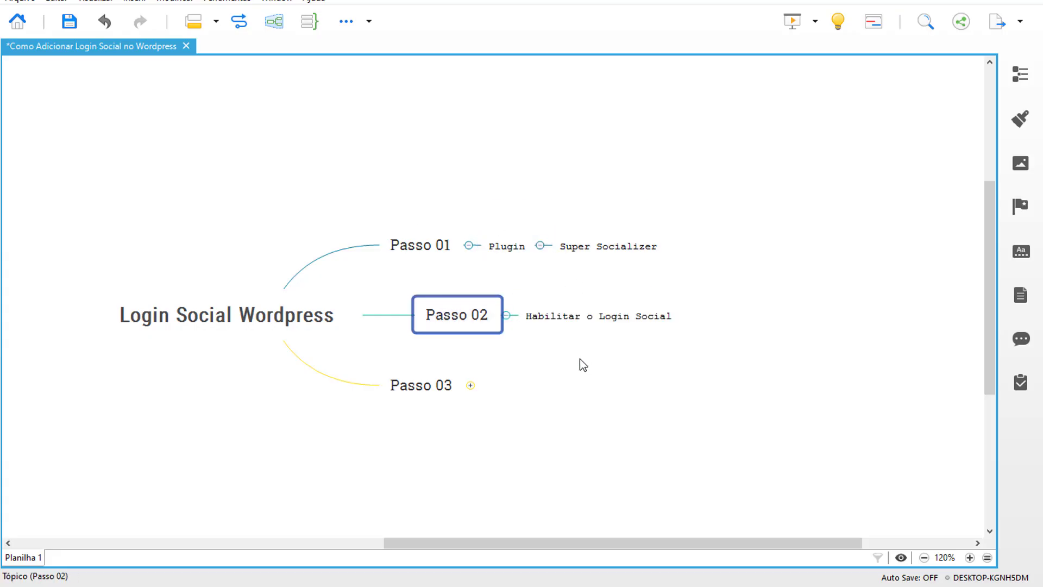
pyautogui.click(578, 342)
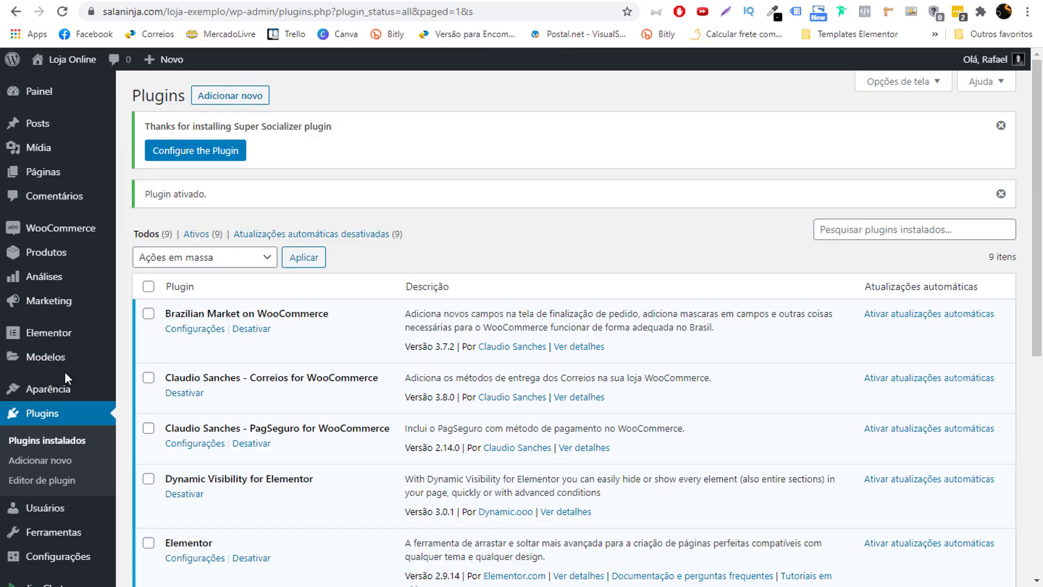
# Switch back to the WordPress Plugins page and dismiss the Super Socializer welcome notice and the plugin activation notice.
pyautogui.scroll(-4, 64, 371)
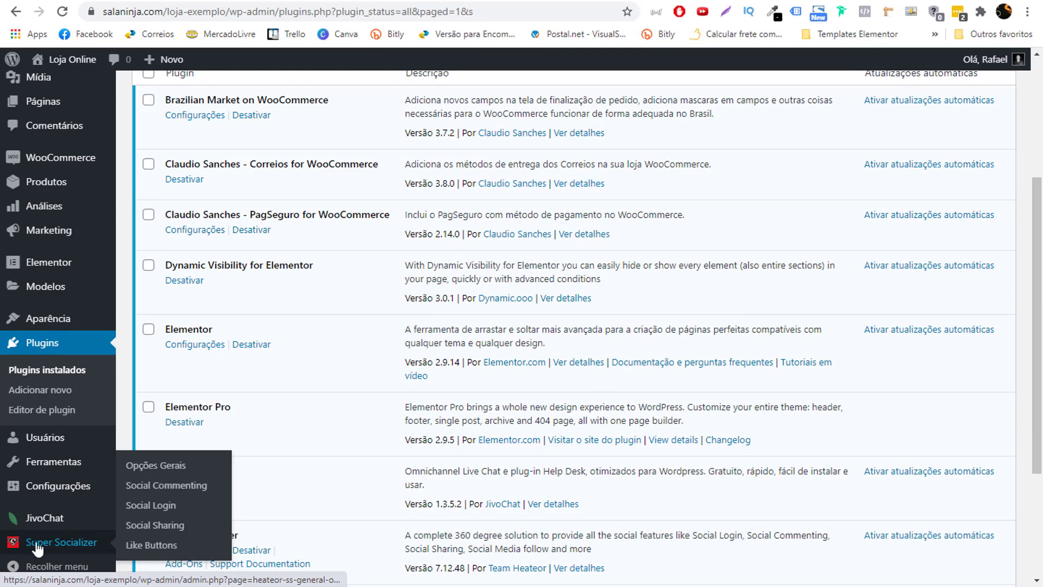
pyautogui.scroll(4, 347, 296)
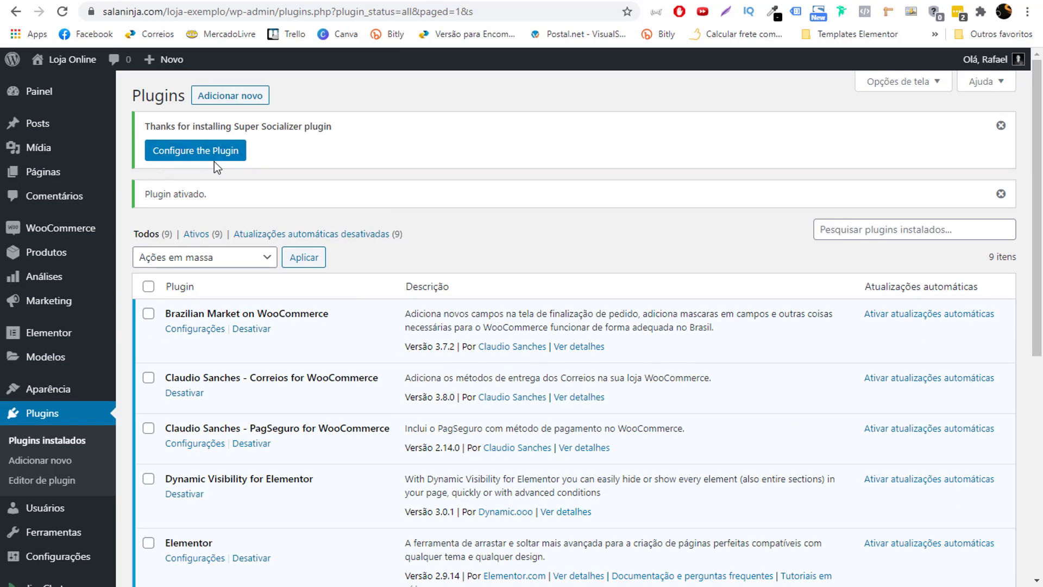
pyautogui.click(1001, 126)
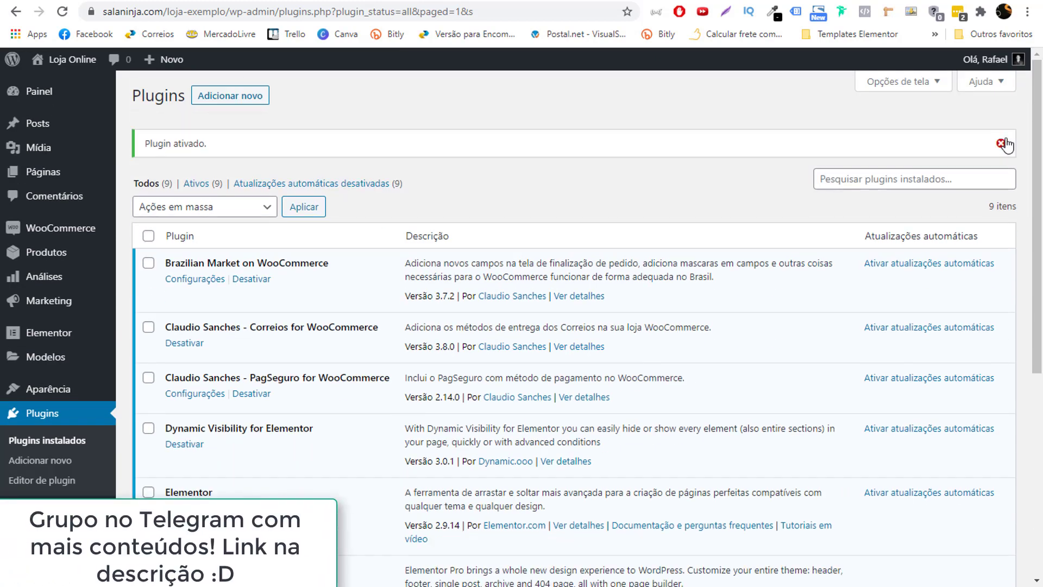
pyautogui.click(1002, 125)
# Open Super Socializer's Social Login settings and enable Habilitar Autenticação Social.
pyautogui.scroll(-4, 443, 381)
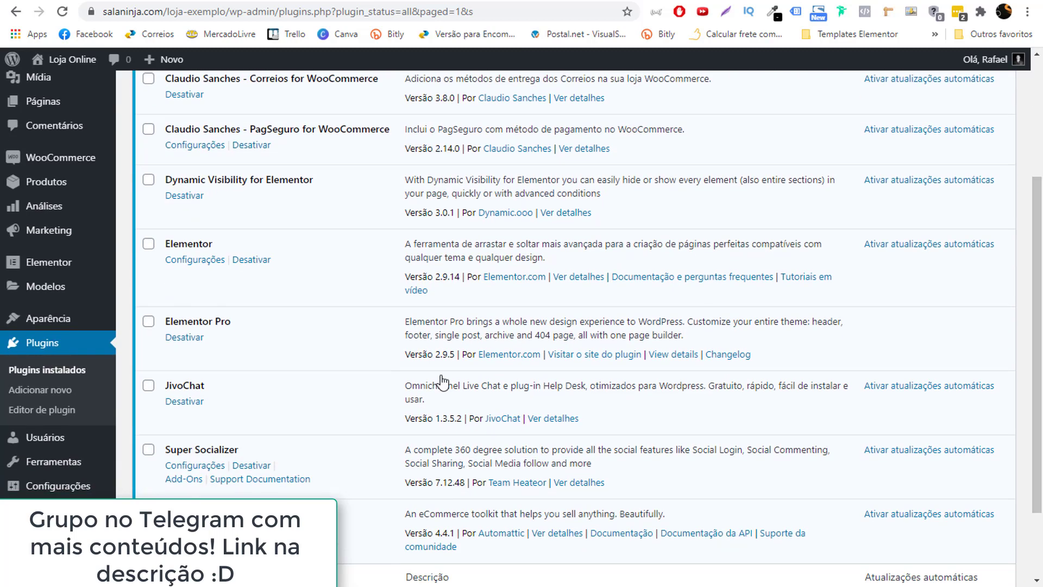
pyautogui.moveTo(65, 541)
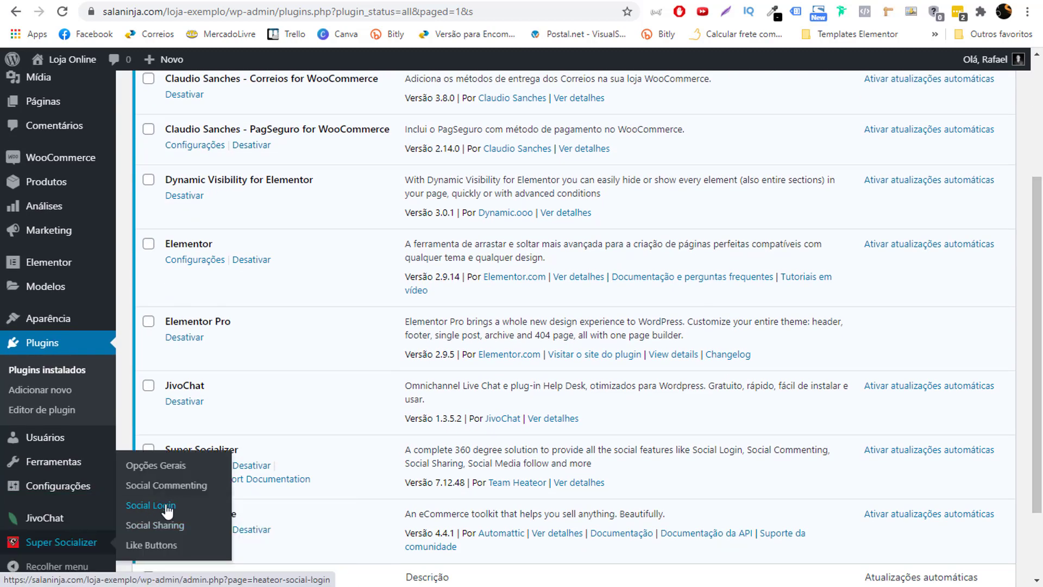
pyautogui.click(163, 511)
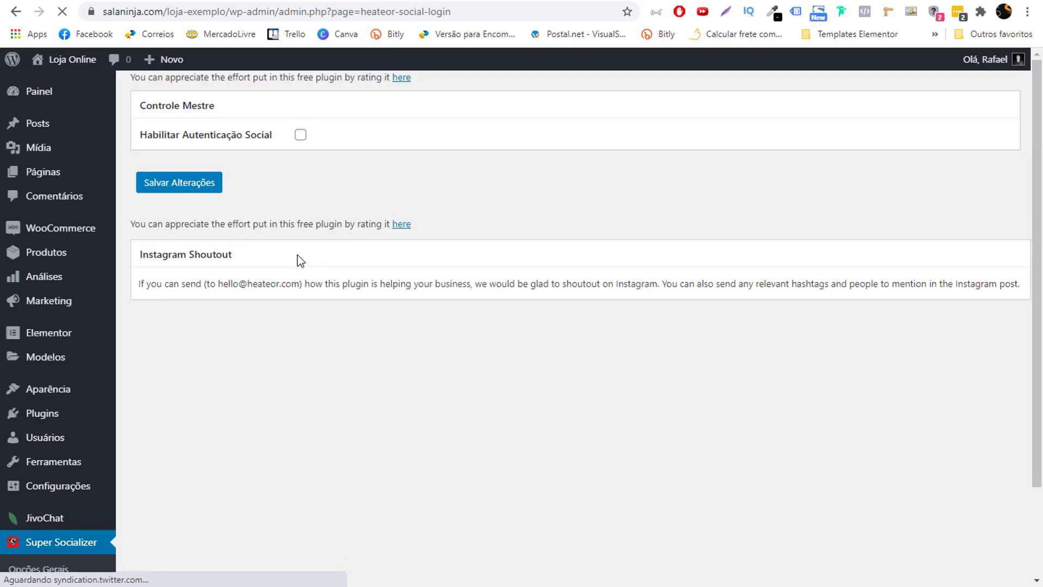
pyautogui.click(300, 134)
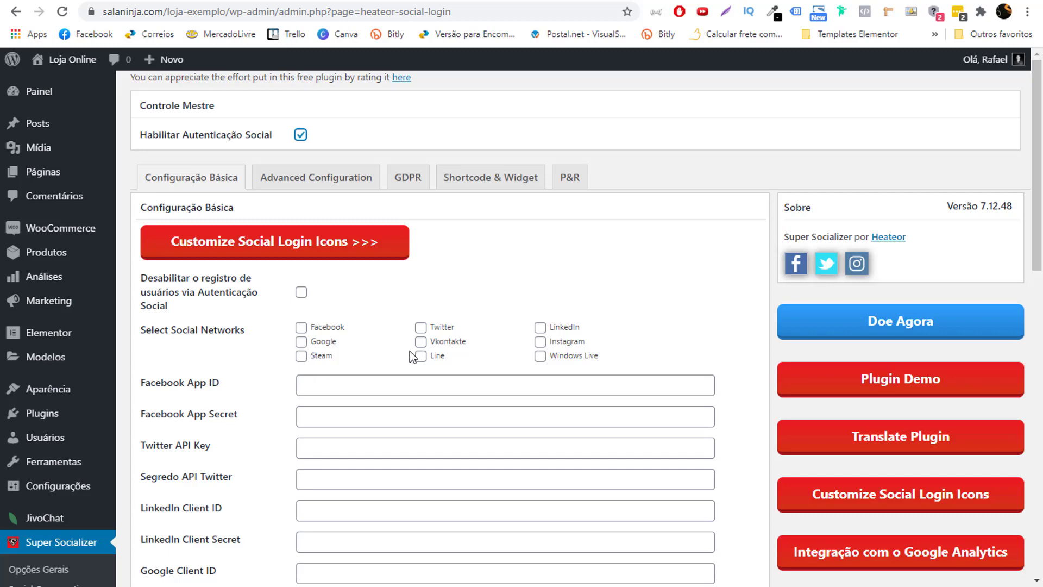
pyautogui.scroll(-3, 304, 359)
pyautogui.scroll(3, 310, 354)
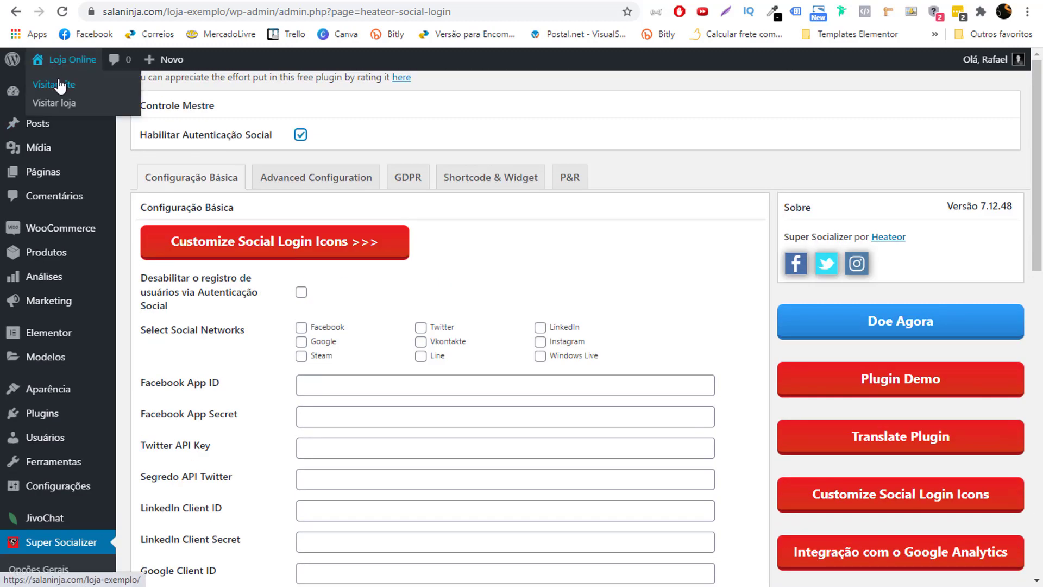
# Visit the store's front page and examine the social sharing icons shown on it.
pyautogui.click(57, 85)
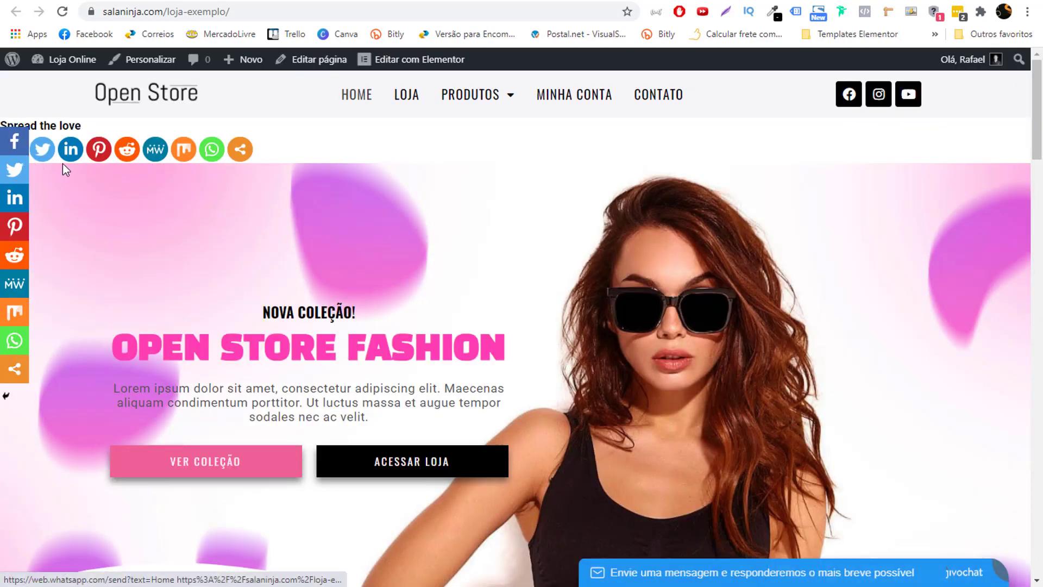
pyautogui.scroll(-4, 181, 211)
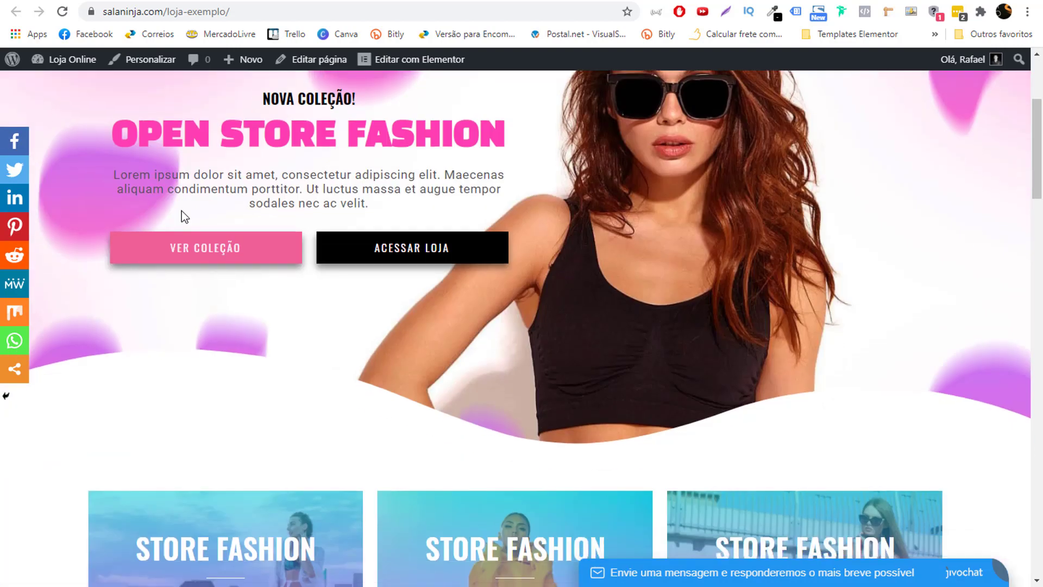
pyautogui.scroll(3, 102, 189)
pyautogui.scroll(1, 102, 189)
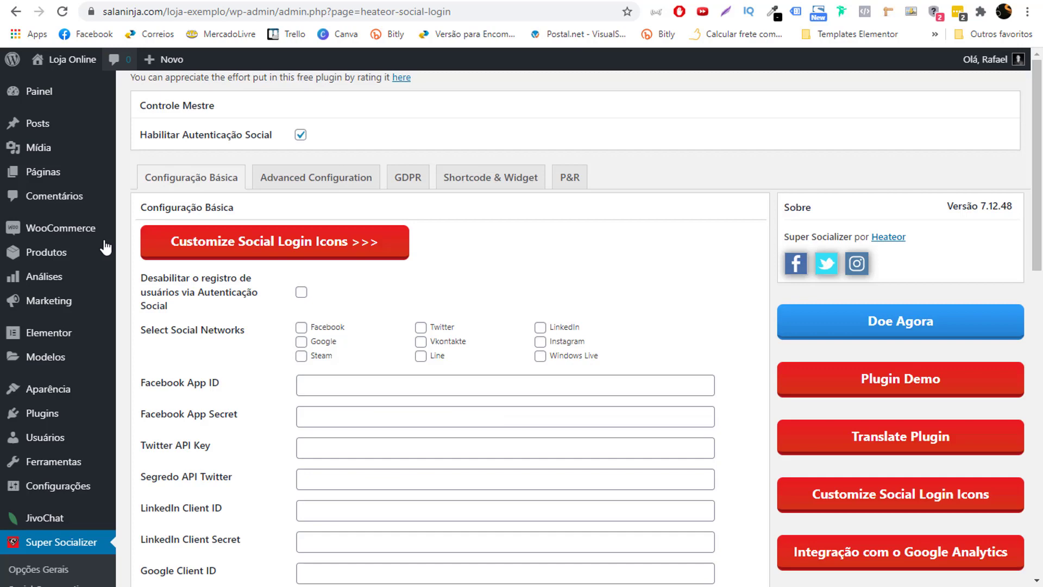
# Open Super Socializer's Social Sharing settings, disable Habilitar Compartilhamento Social, and save the changes.
pyautogui.scroll(-4, 136, 506)
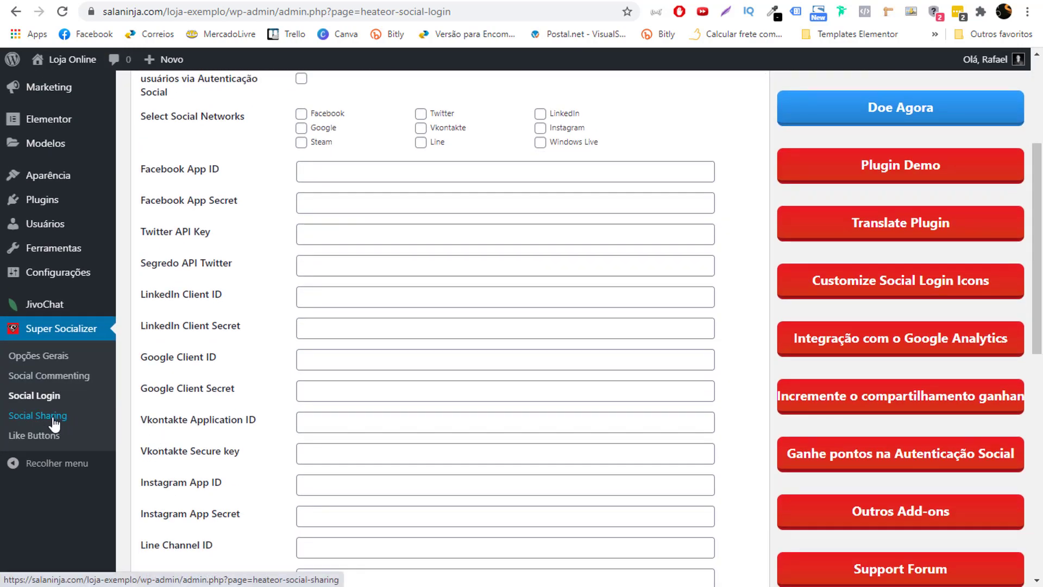
pyautogui.click(59, 419)
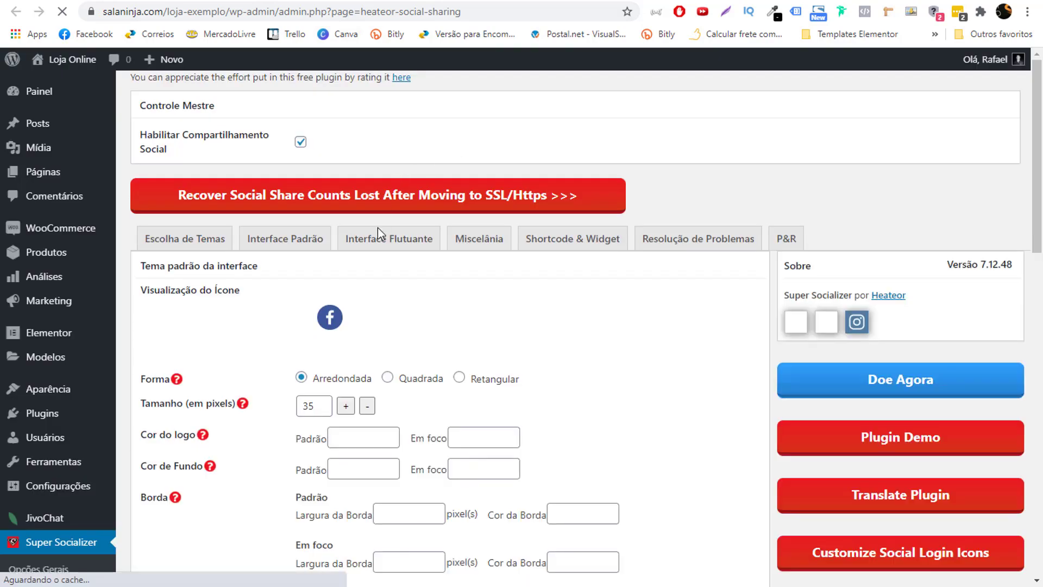
pyautogui.click(300, 142)
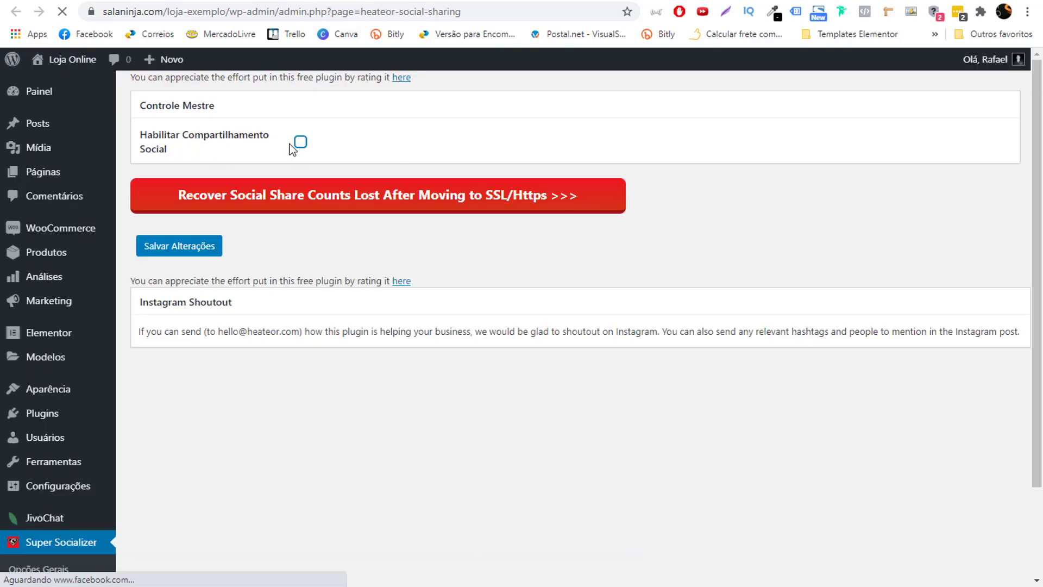
pyautogui.click(199, 250)
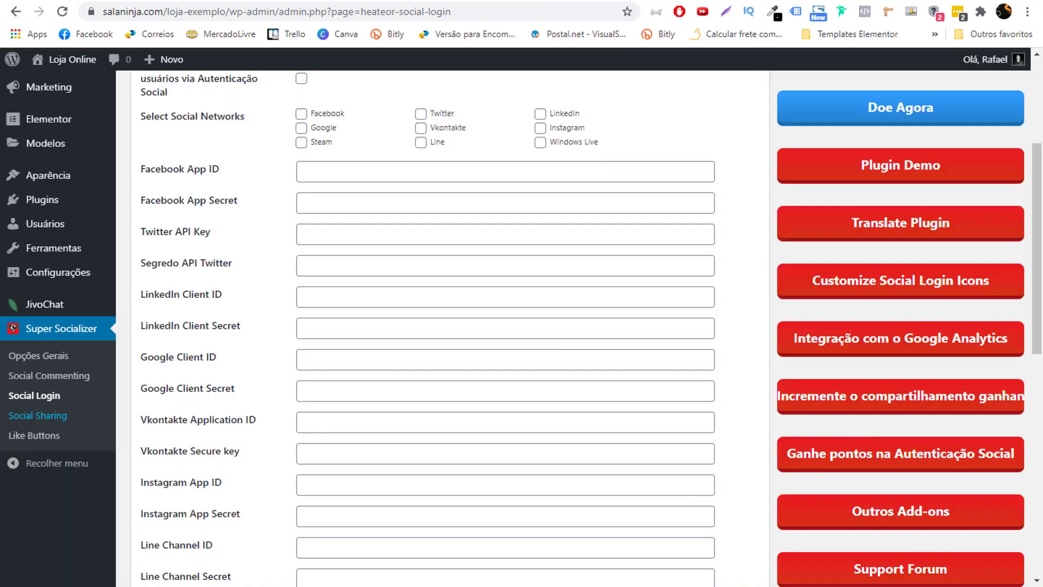
# Select Google as a social network in the Social Login basic configuration and locate the Google Client ID and Client Secret fields.
pyautogui.scroll(4, 389, 291)
pyautogui.scroll(-1, 318, 311)
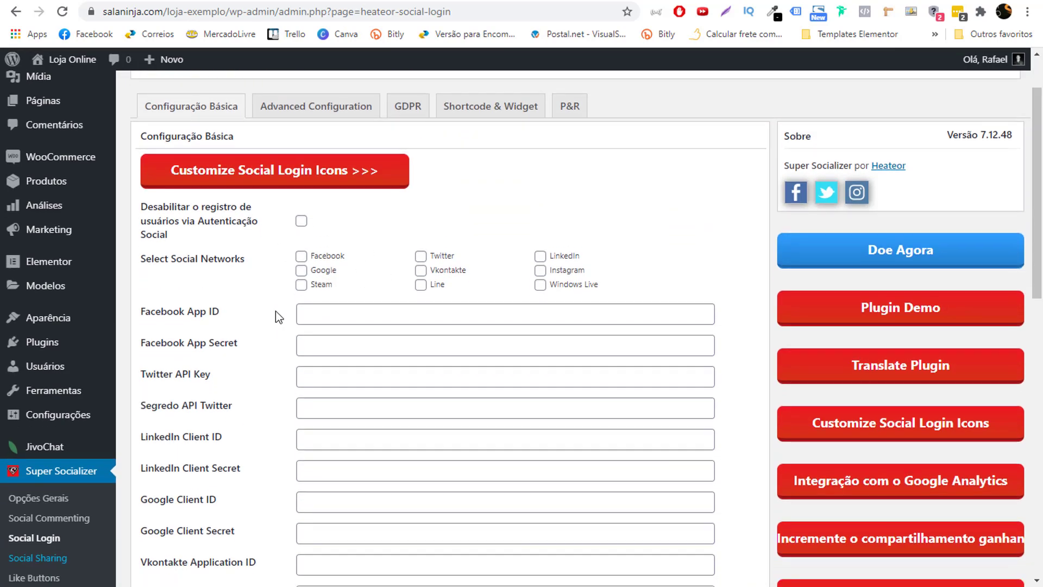
pyautogui.click(301, 270)
pyautogui.scroll(-2, 234, 420)
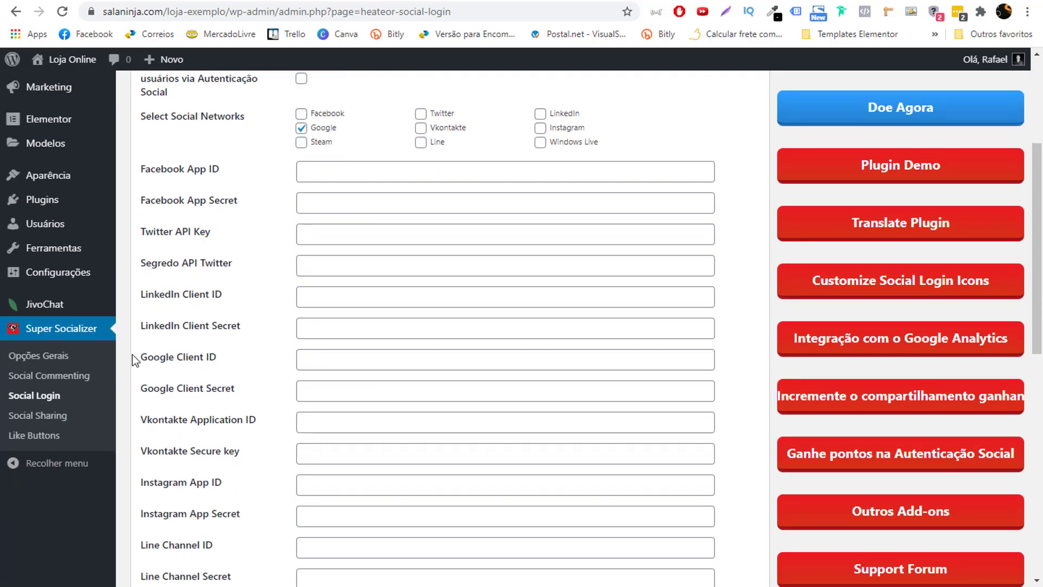
pyautogui.moveTo(135, 357); pyautogui.dragTo(204, 377)
pyautogui.moveTo(133, 387); pyautogui.dragTo(235, 395)
pyautogui.click(275, 389)
# Open the Google Developers Console from the Google search results, and return to the Social Login settings page.
pyautogui.hotkey('ctrl', 'Tab')
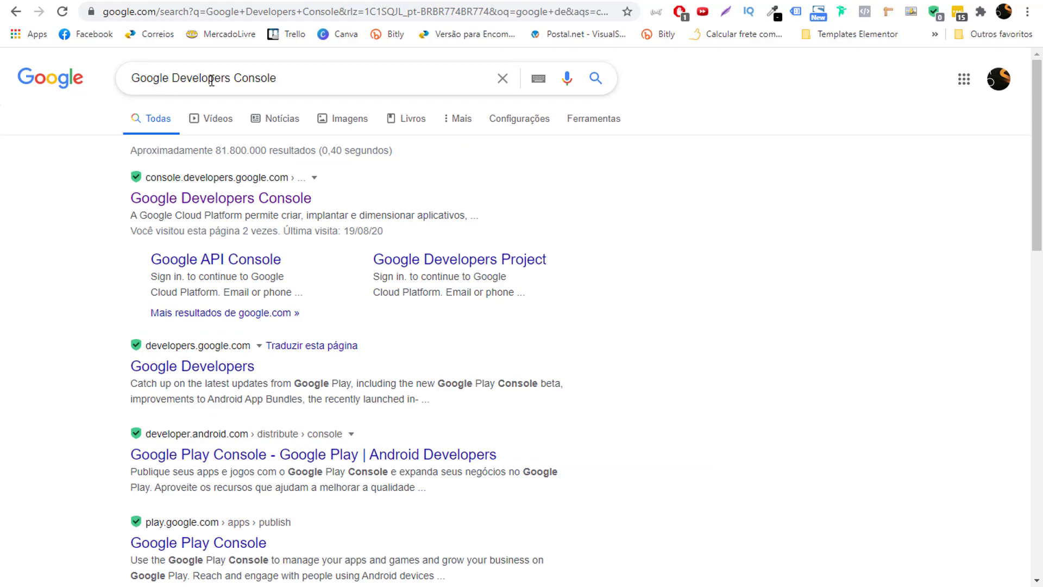
pyautogui.click(273, 202)
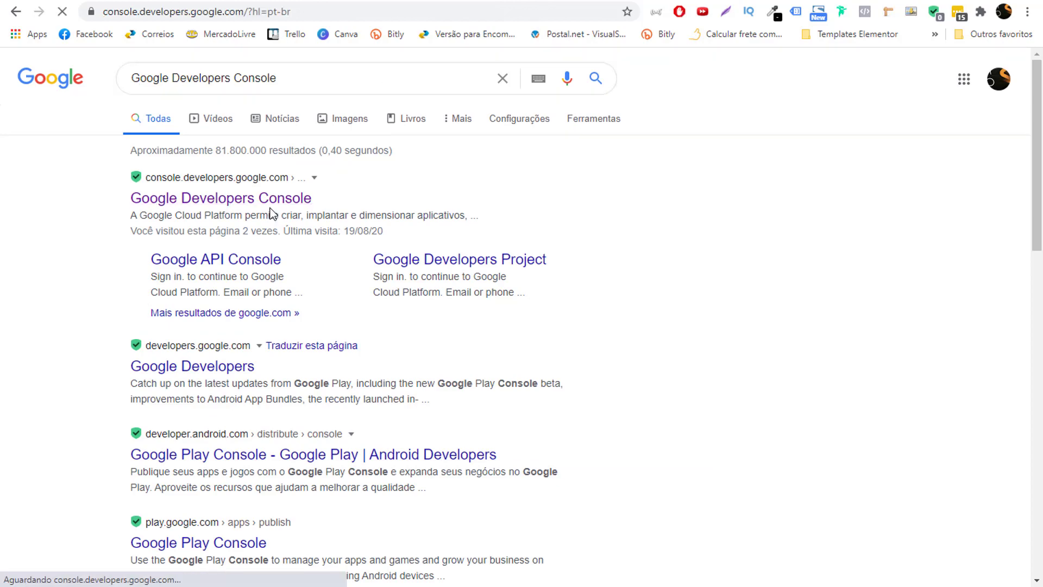
pyautogui.hotkey('ctrl', 'shift', 'Tab')
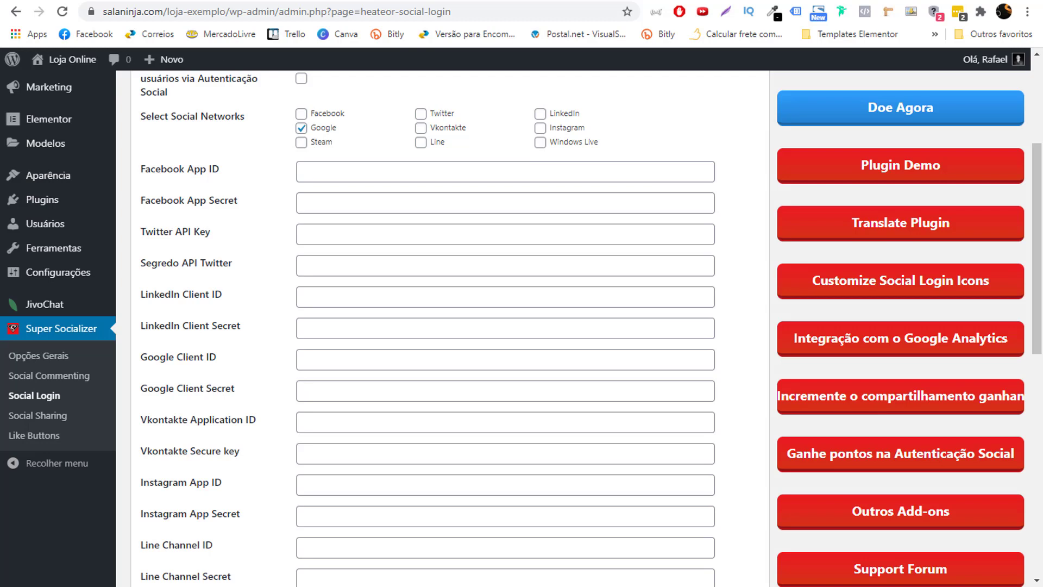
# Switch to the Google APIs console, create a project named Login Social Aula, and make it the active project.
pyautogui.hotkey('ctrl', 'Tab')
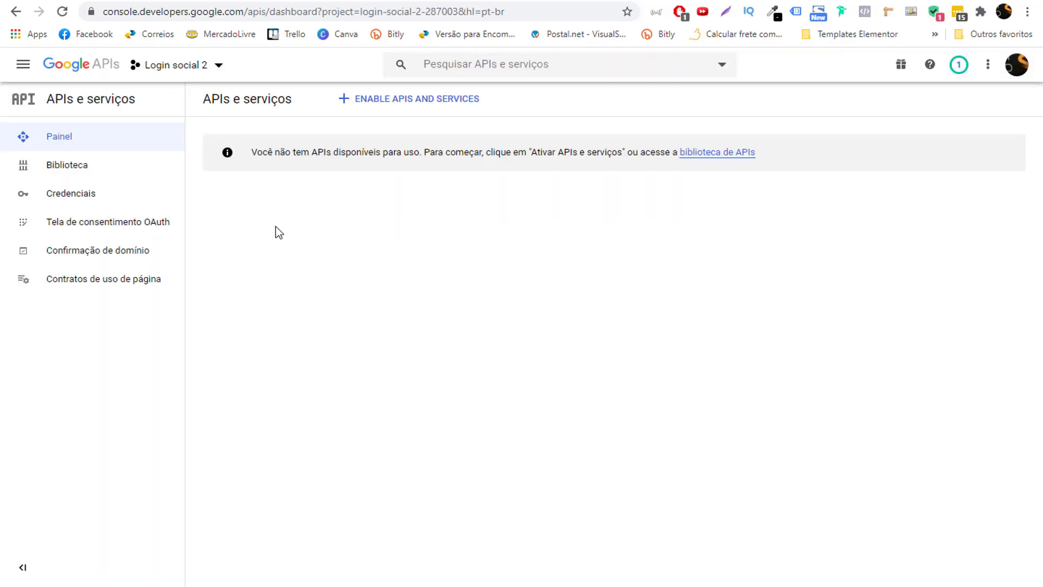
pyautogui.click(219, 65)
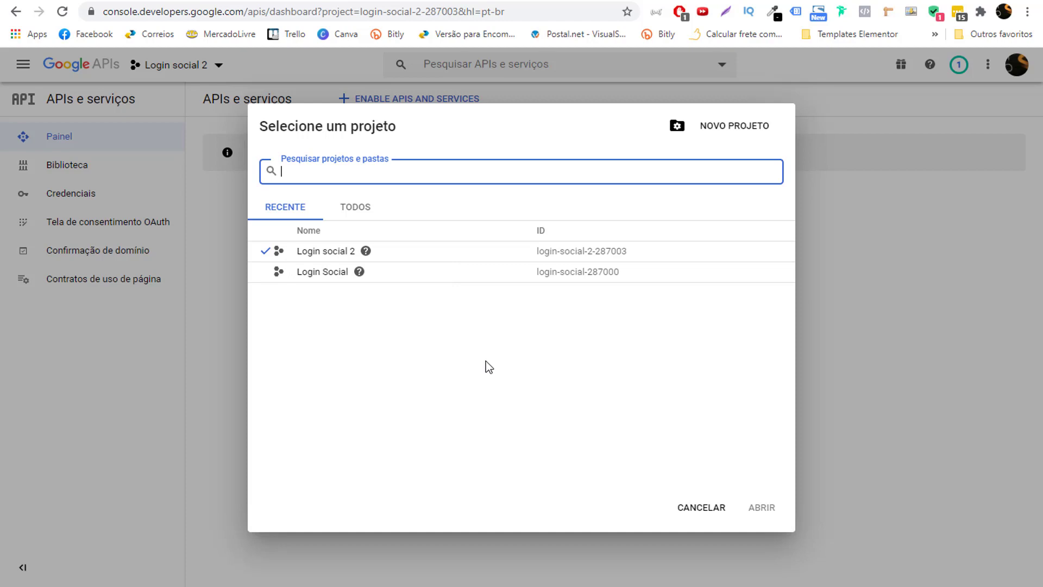
pyautogui.click(725, 133)
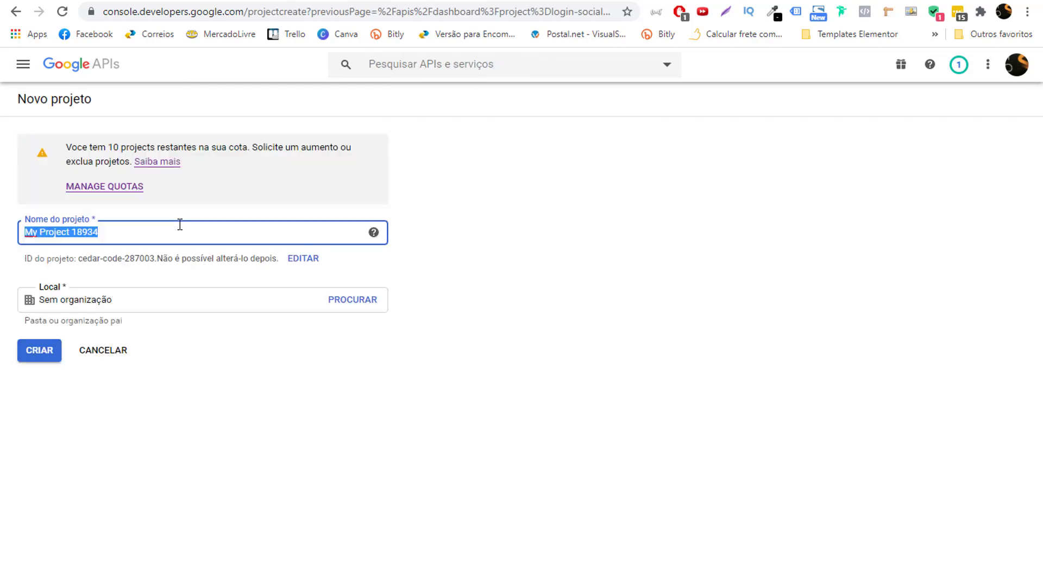
pyautogui.write('Login Soc')
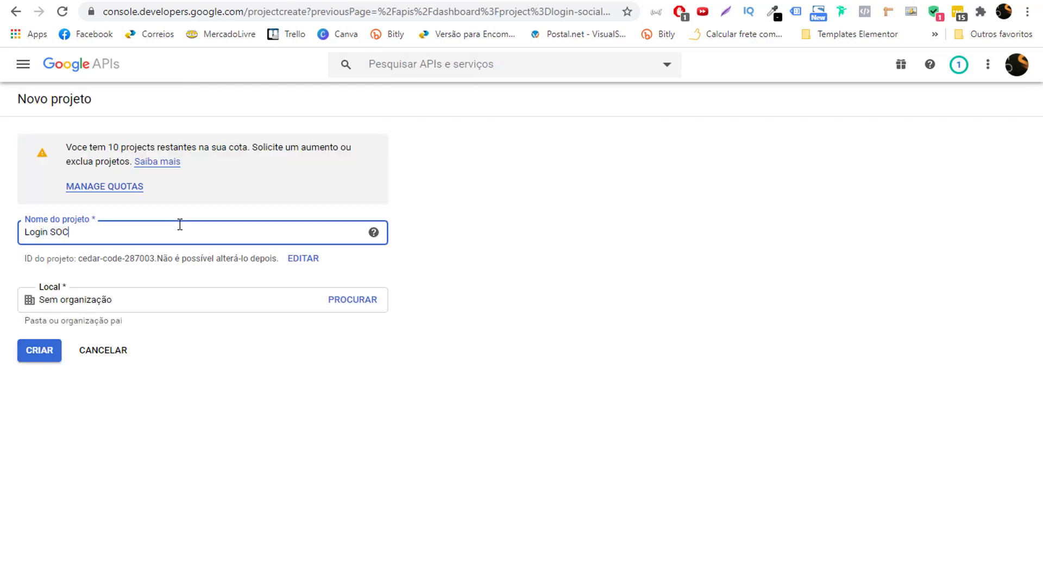
pyautogui.write('ial Aula')
pyautogui.click(29, 358)
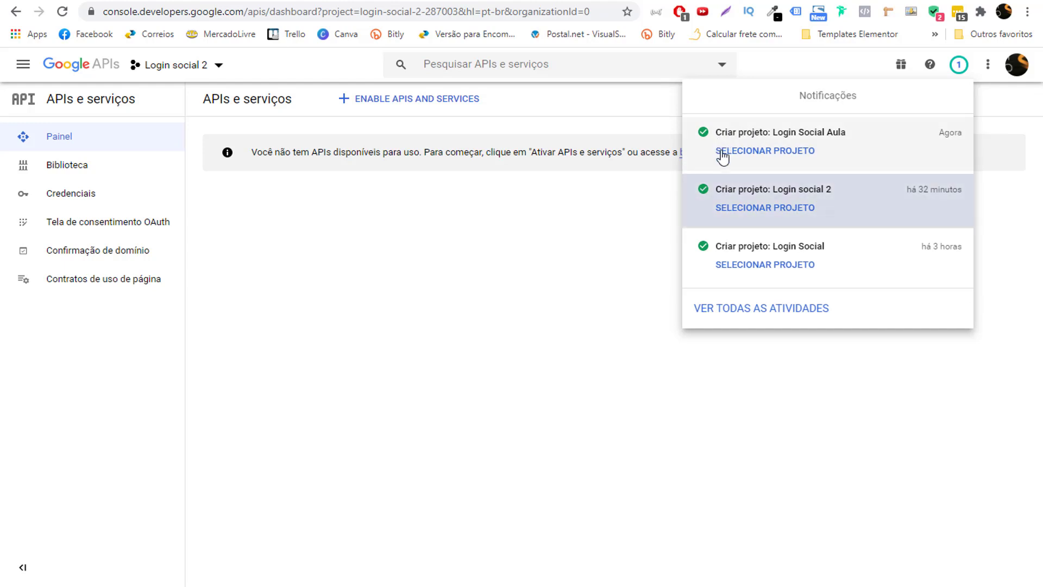
pyautogui.click(795, 154)
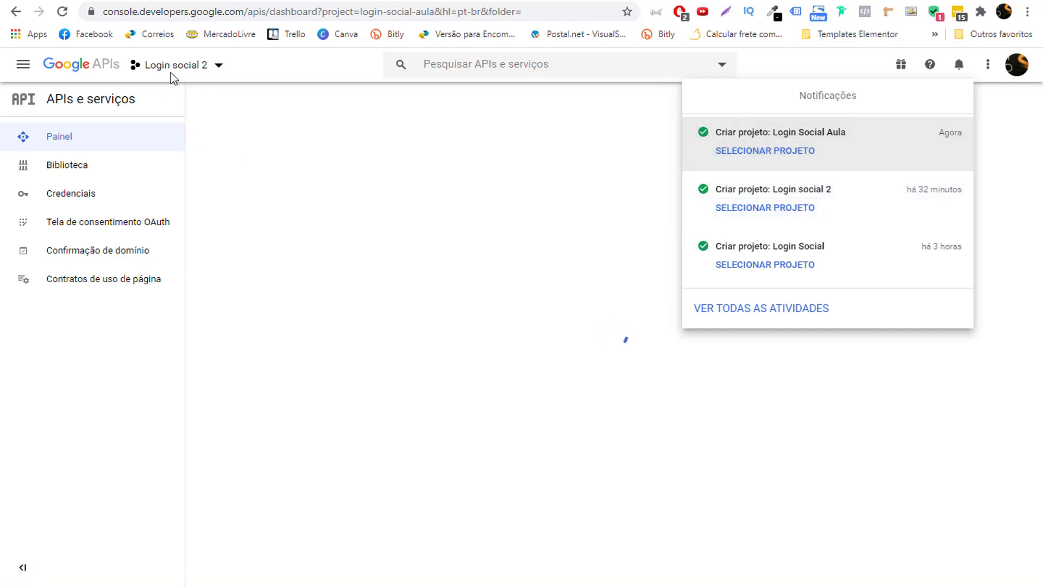
pyautogui.click(398, 373)
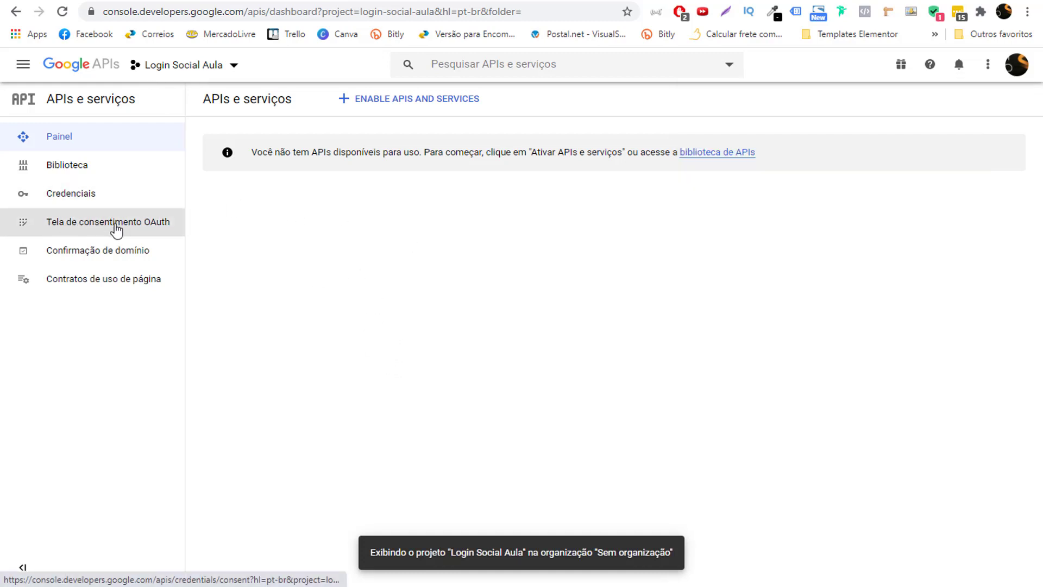
# Create an OAuth consent screen with user type Externo and enter Login Social Aula as the application name.
pyautogui.click(141, 223)
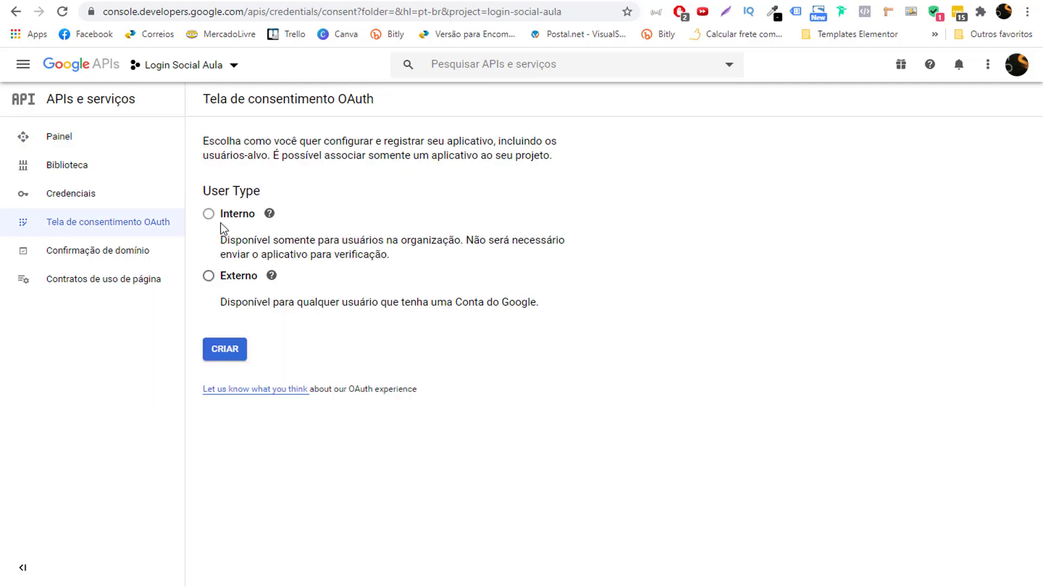
pyautogui.click(211, 285)
pyautogui.click(225, 349)
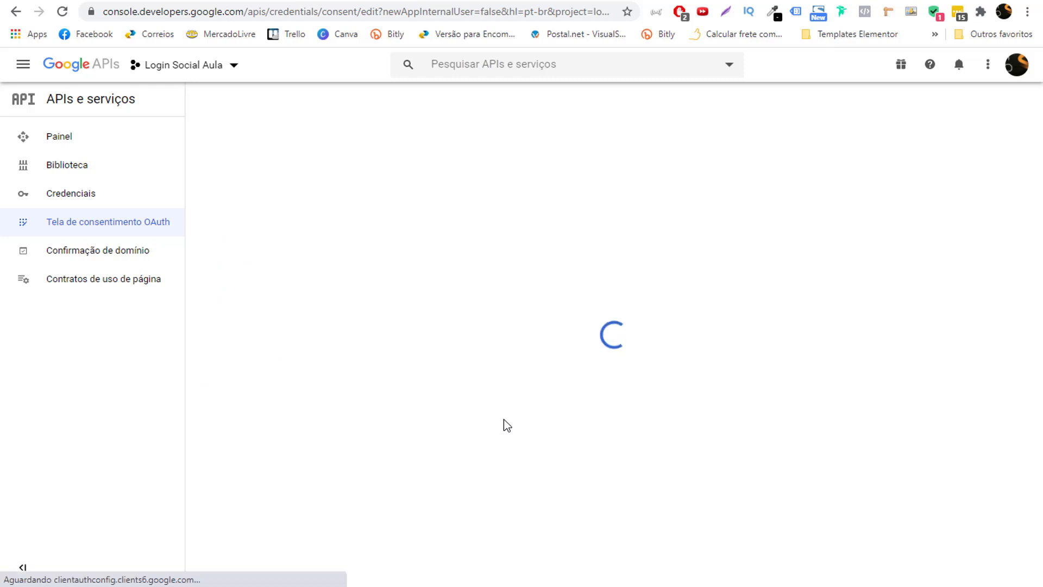
pyautogui.click(354, 282)
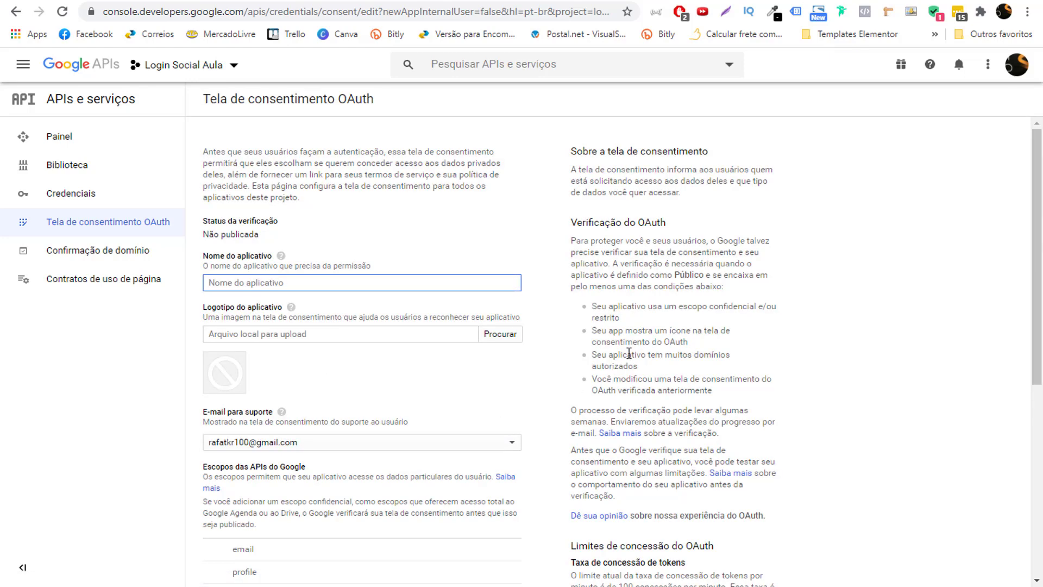
pyautogui.write('Login Social Aula')
pyautogui.scroll(-6, 477, 437)
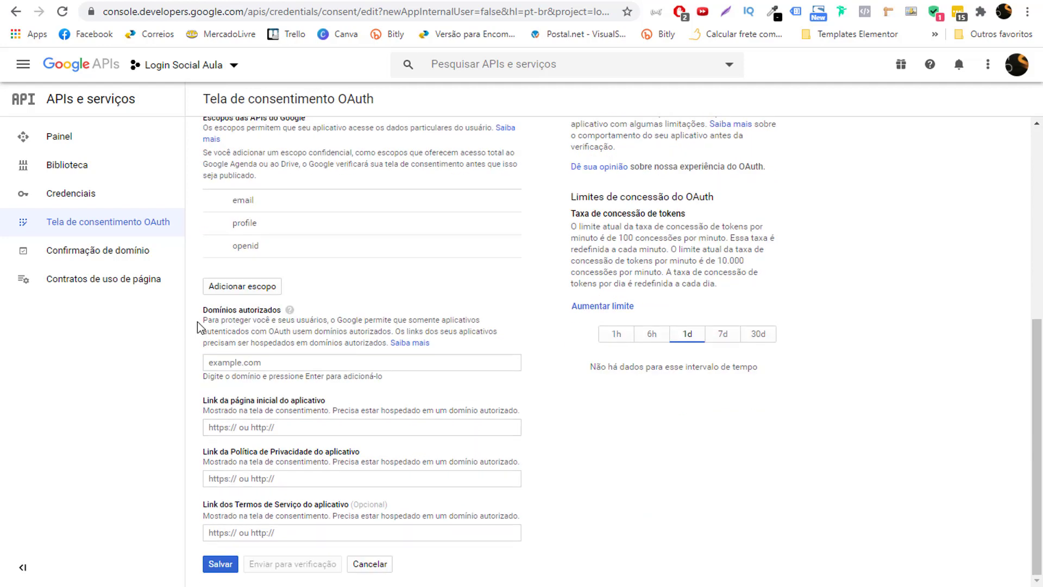
pyautogui.click(144, 2)
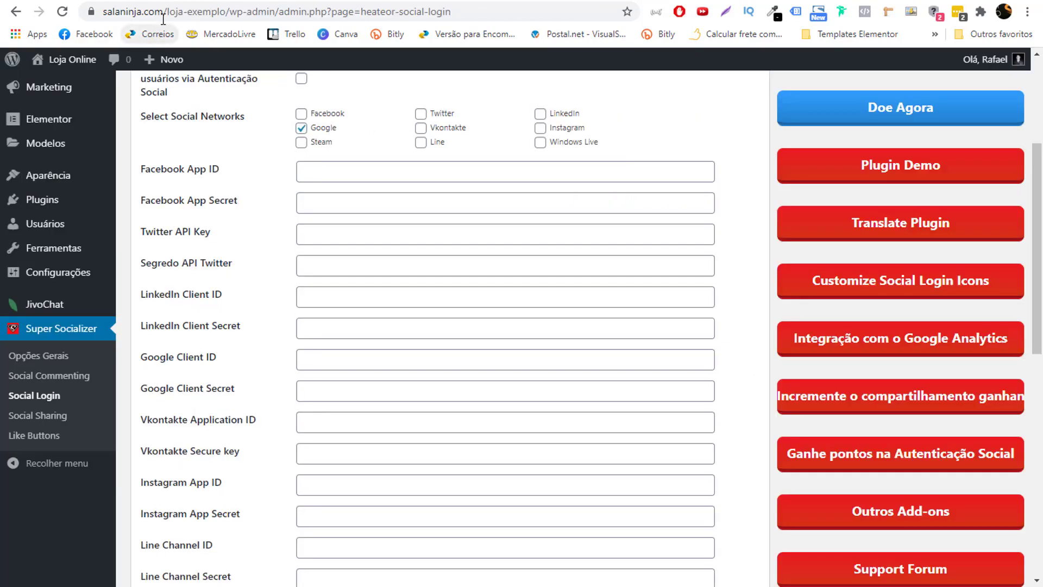
pyautogui.moveTo(196, 11); pyautogui.dragTo(93, 16)
pyautogui.hotkey('ctrl', 'c')
pyautogui.hotkey('ctrl', 'shift', 'Tab')
pyautogui.click(302, 361)
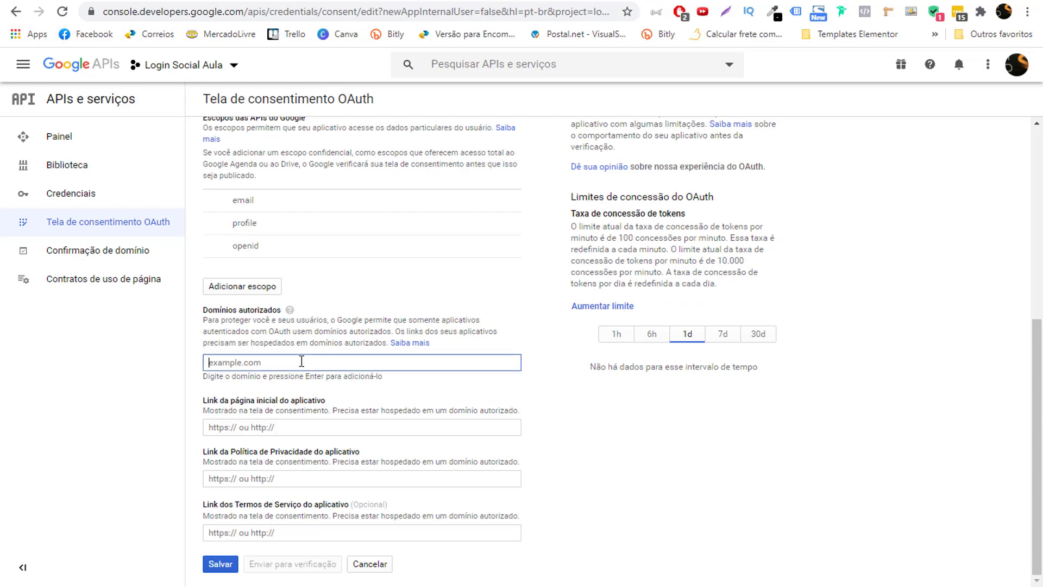
pyautogui.hotkey('ctrl', 'v')
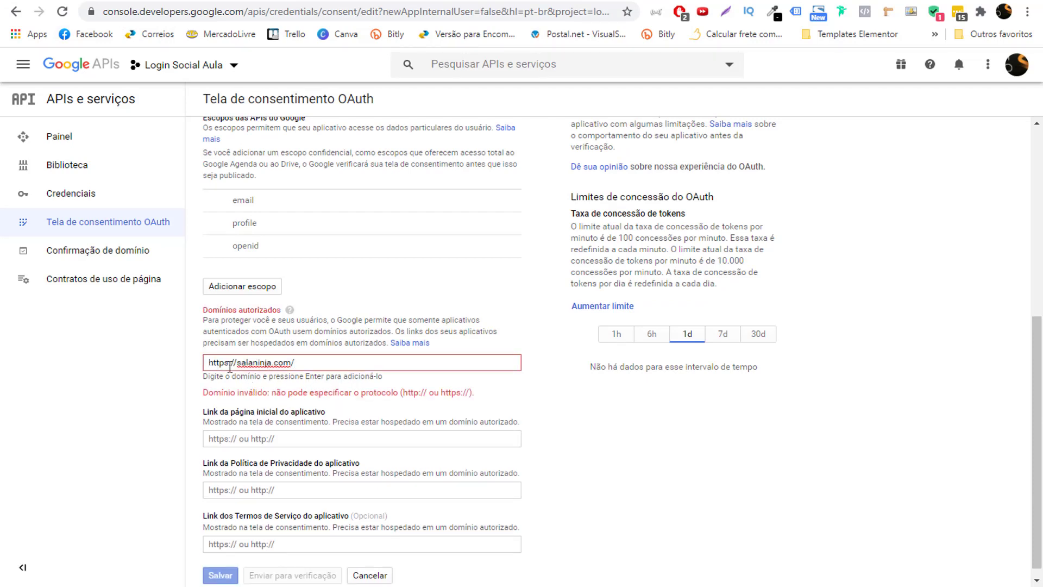
# Trim the authorized domain entry to salaninja.com, add it to the list, and save the consent screen.
pyautogui.moveTo(238, 363); pyautogui.dragTo(209, 363)
pyautogui.press('BackSpace')
pyautogui.click(291, 362)
pyautogui.press('BackSpace')
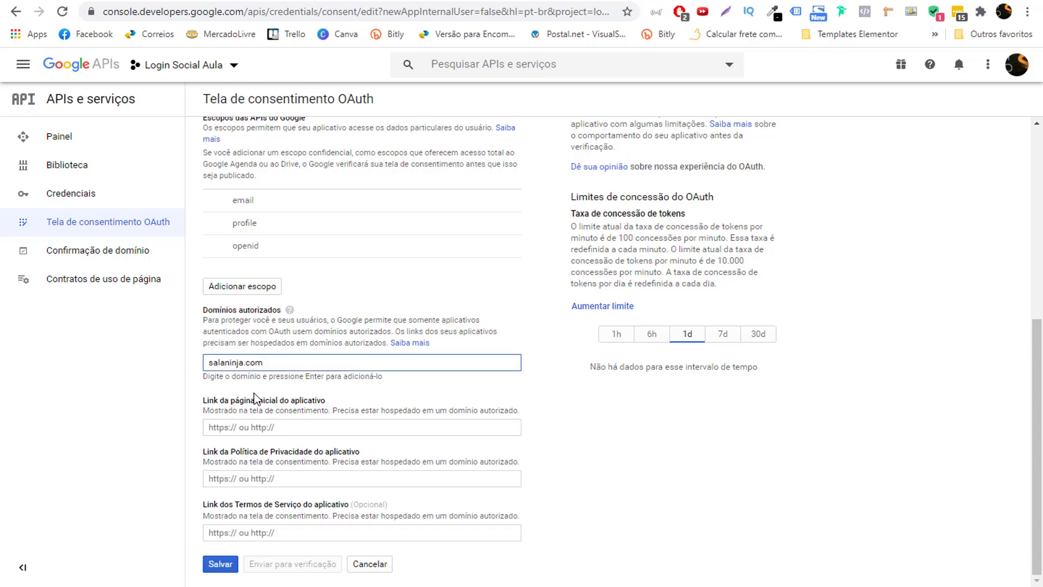
pyautogui.press('Return')
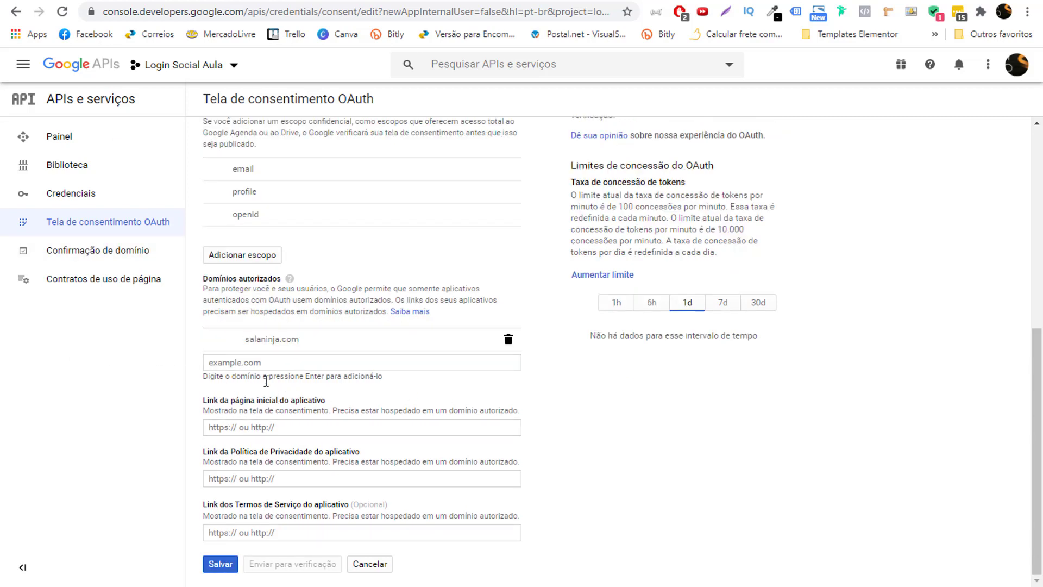
pyautogui.click(220, 565)
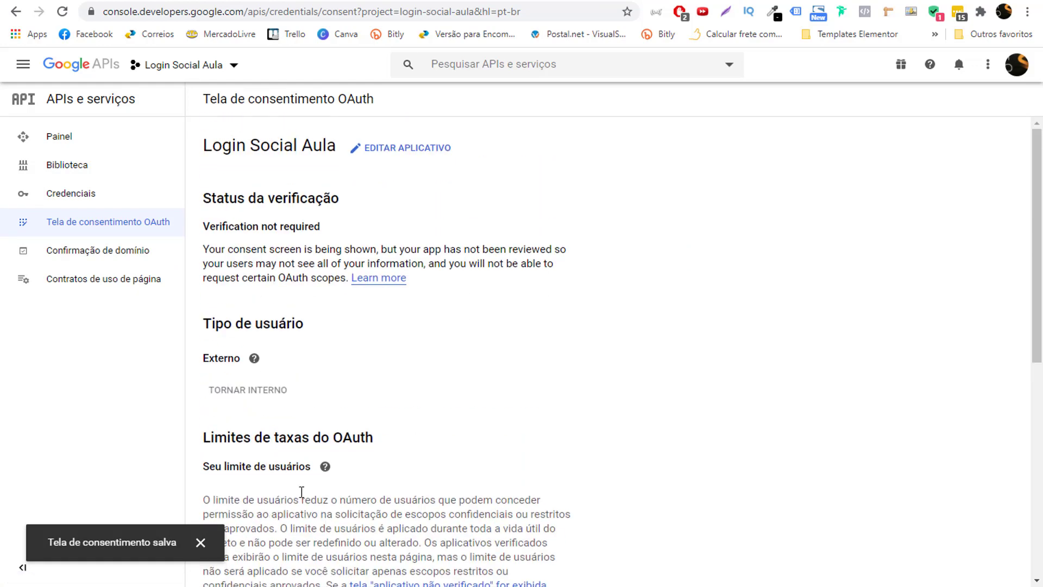
# Start creating OAuth client ID credentials with application type Aplicativo da Web, keeping the name Cliente Web 1.
pyautogui.click(73, 196)
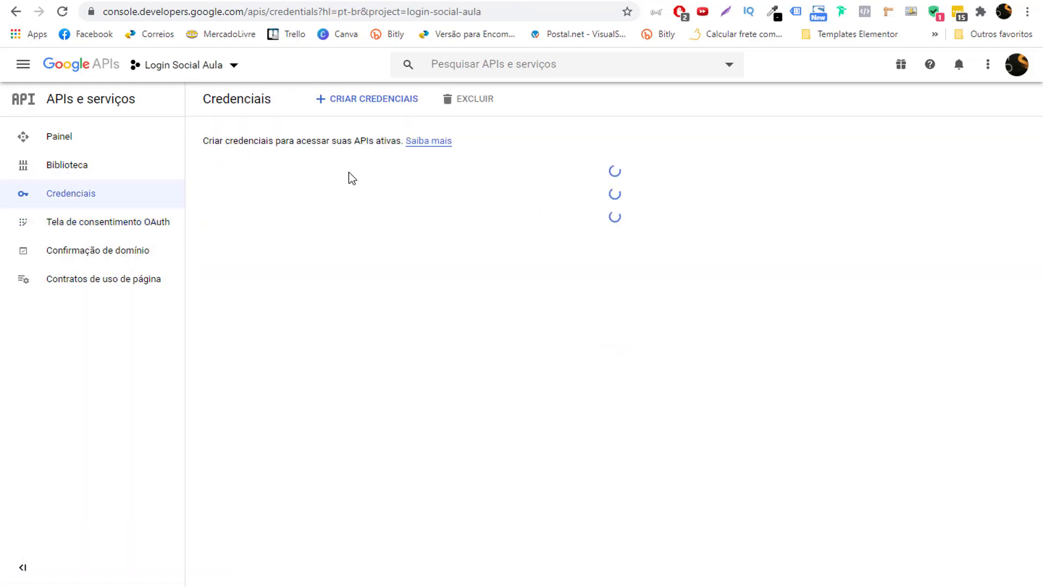
pyautogui.click(354, 103)
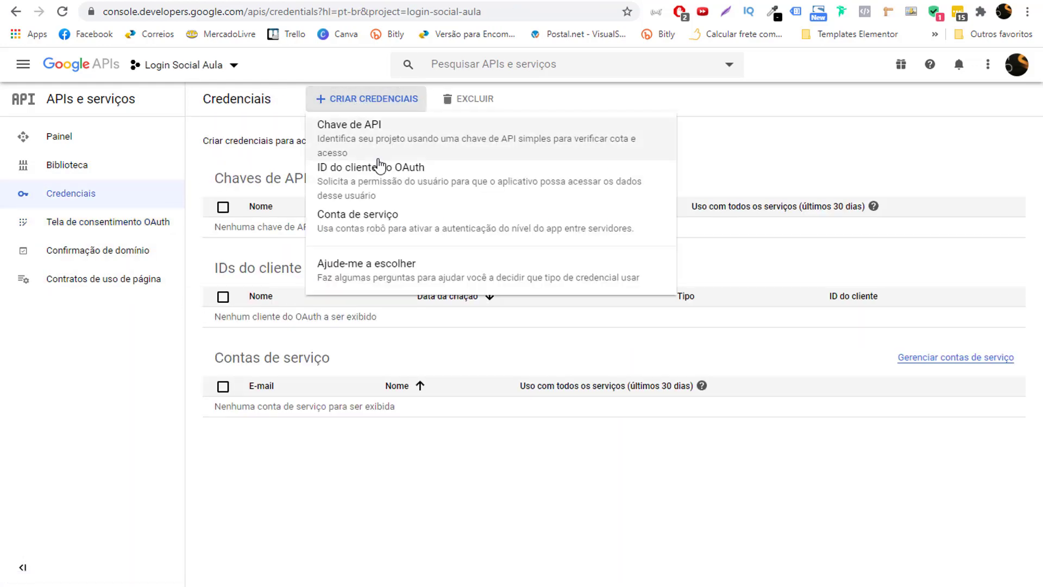
pyautogui.click(462, 185)
pyautogui.click(254, 211)
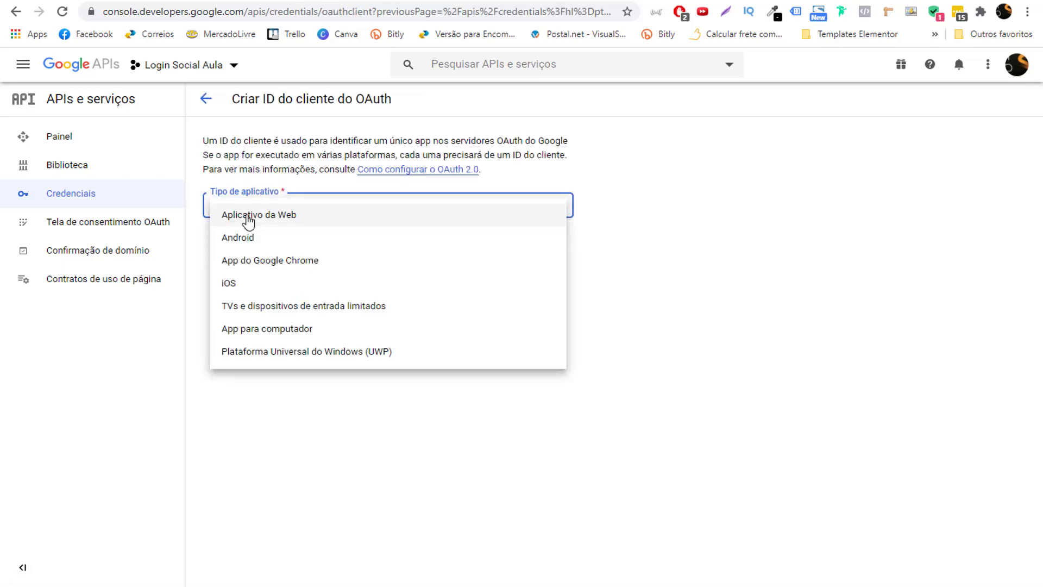
pyautogui.click(270, 218)
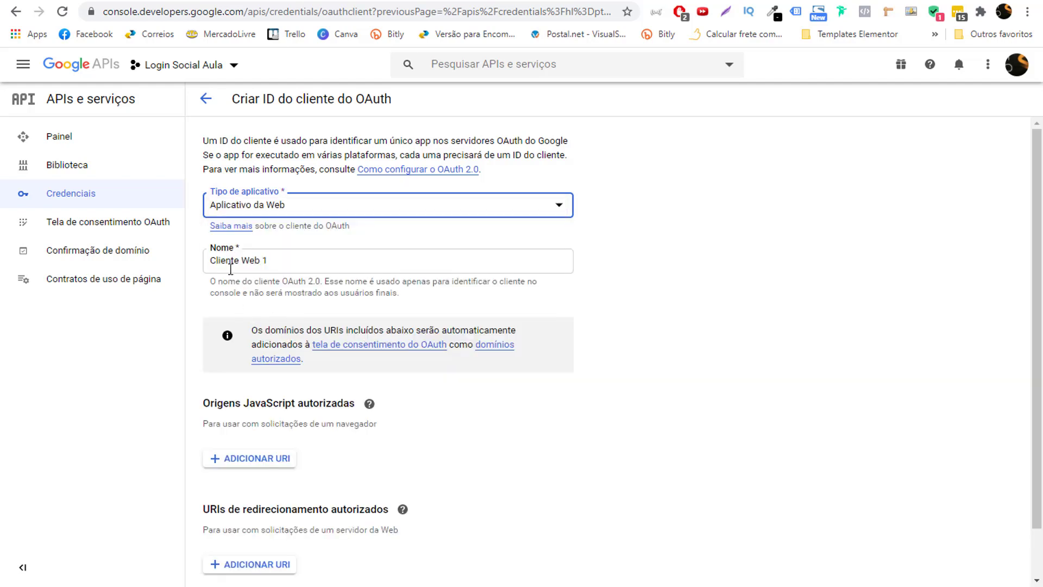
pyautogui.tripleClick(214, 258)
pyautogui.click(607, 347)
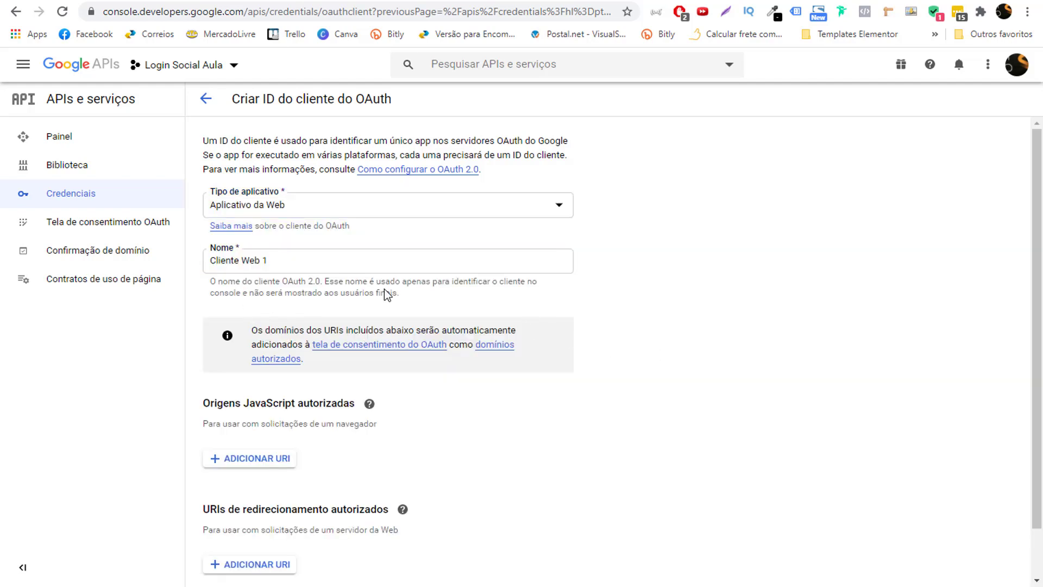
pyautogui.moveTo(276, 262); pyautogui.dragTo(262, 265)
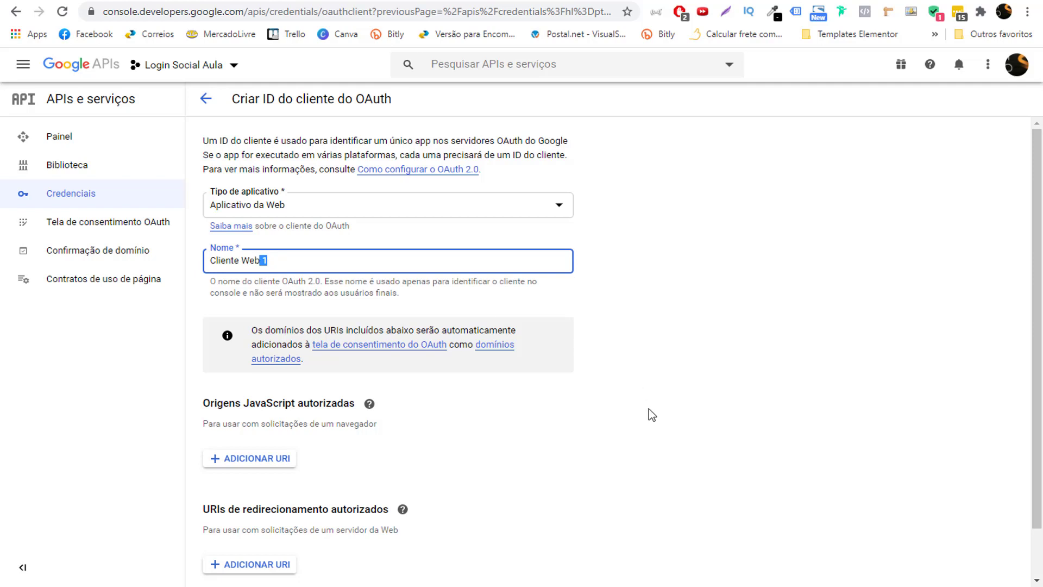
pyautogui.scroll(-1, 648, 409)
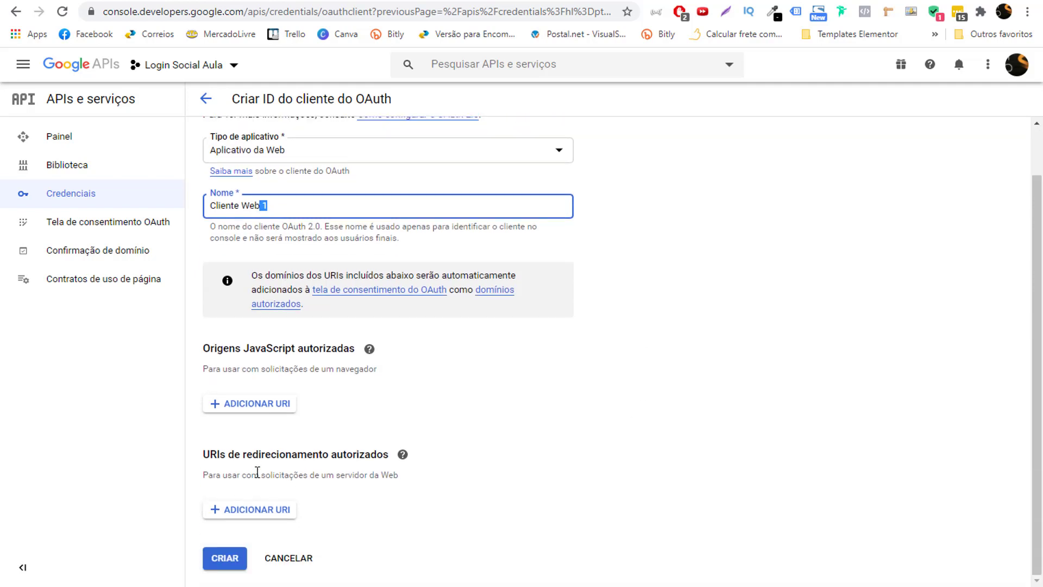
pyautogui.moveTo(197, 460); pyautogui.dragTo(380, 475)
pyautogui.click(346, 516)
pyautogui.click(260, 511)
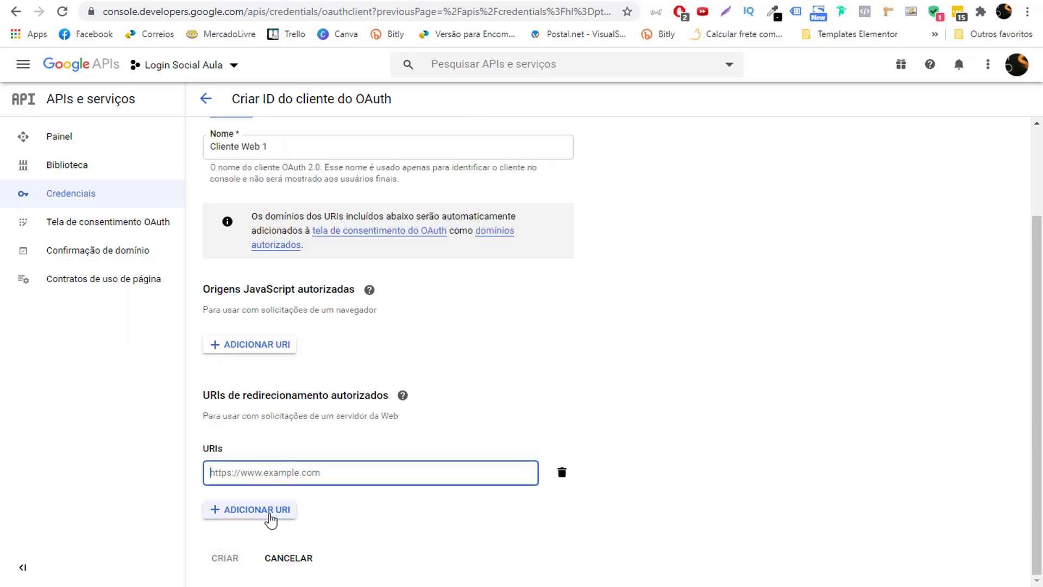
pyautogui.click(203, 1)
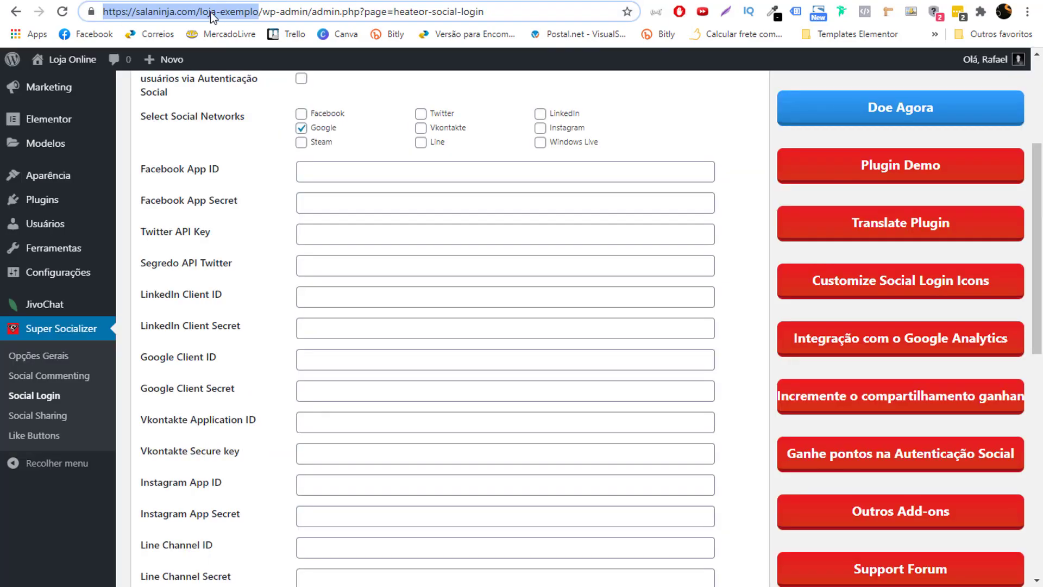
pyautogui.click(81, 2)
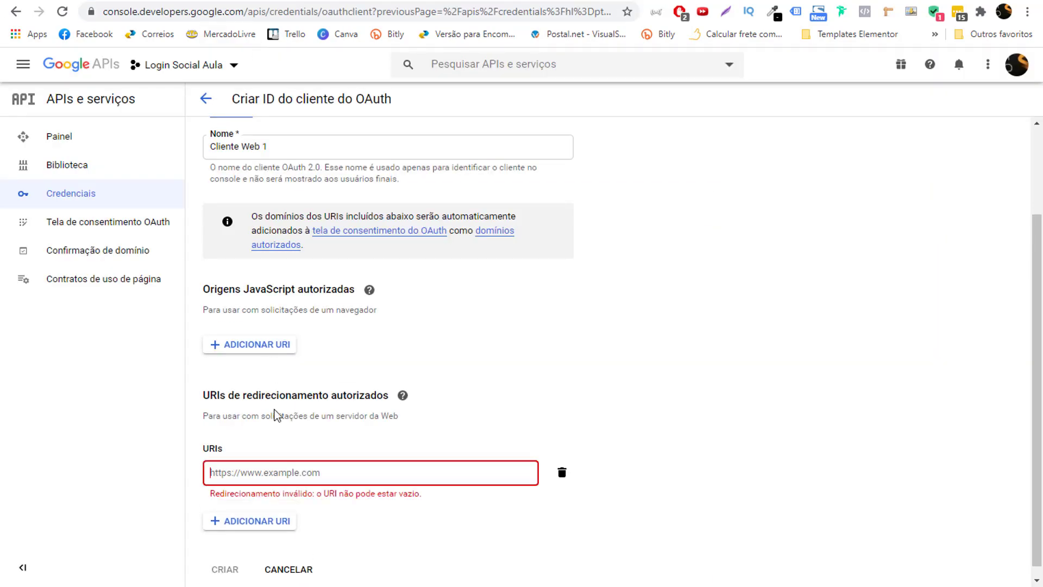
pyautogui.hotkey('ctrl', 'v')
pyautogui.click(270, 507)
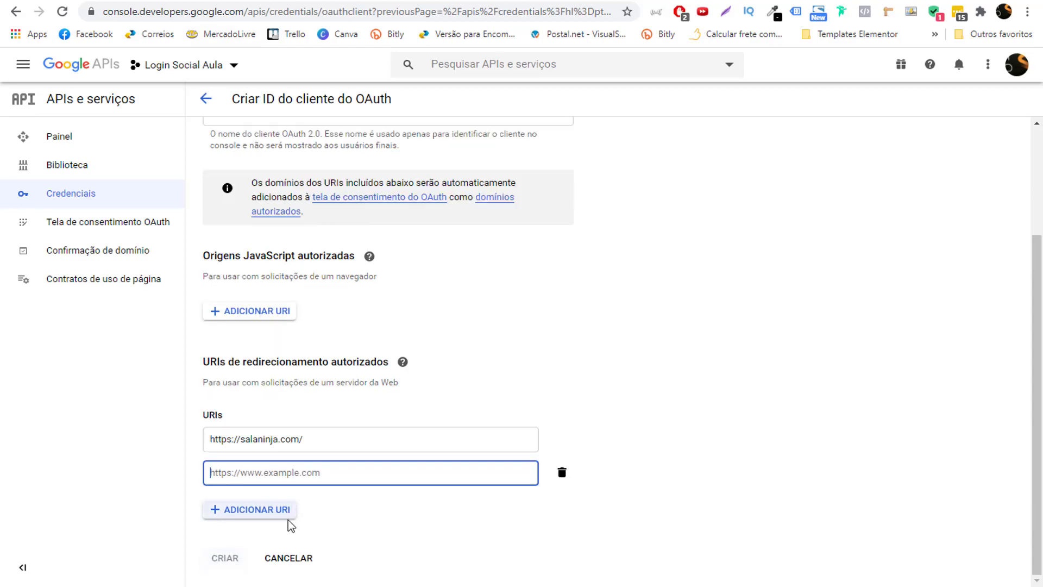
pyautogui.click(247, 2)
pyautogui.moveTo(258, 11); pyautogui.dragTo(104, 13)
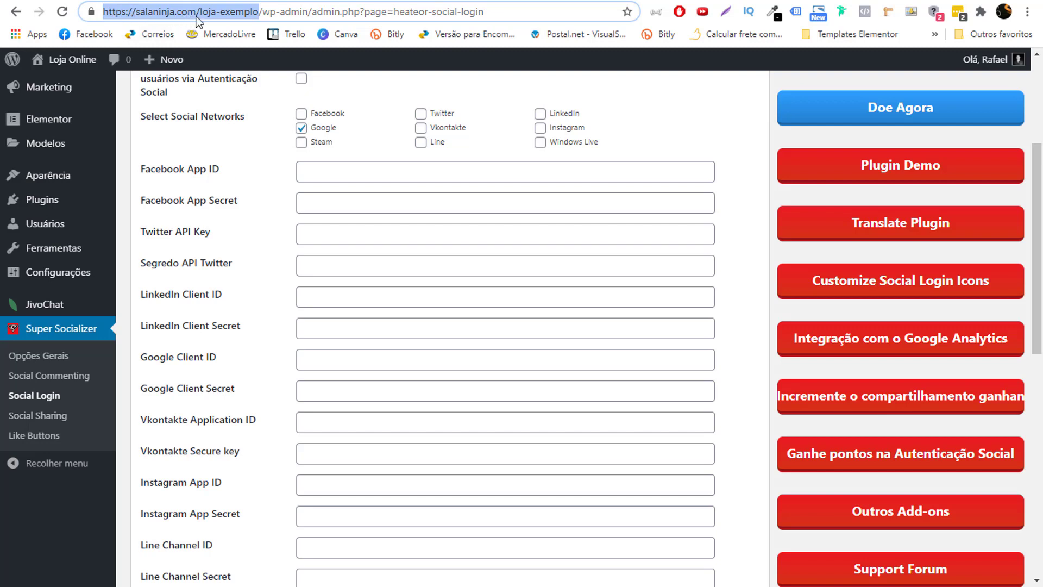
pyautogui.click(261, 10)
pyautogui.moveTo(261, 11); pyautogui.dragTo(101, 12)
pyautogui.hotkey('ctrl', 'Tab')
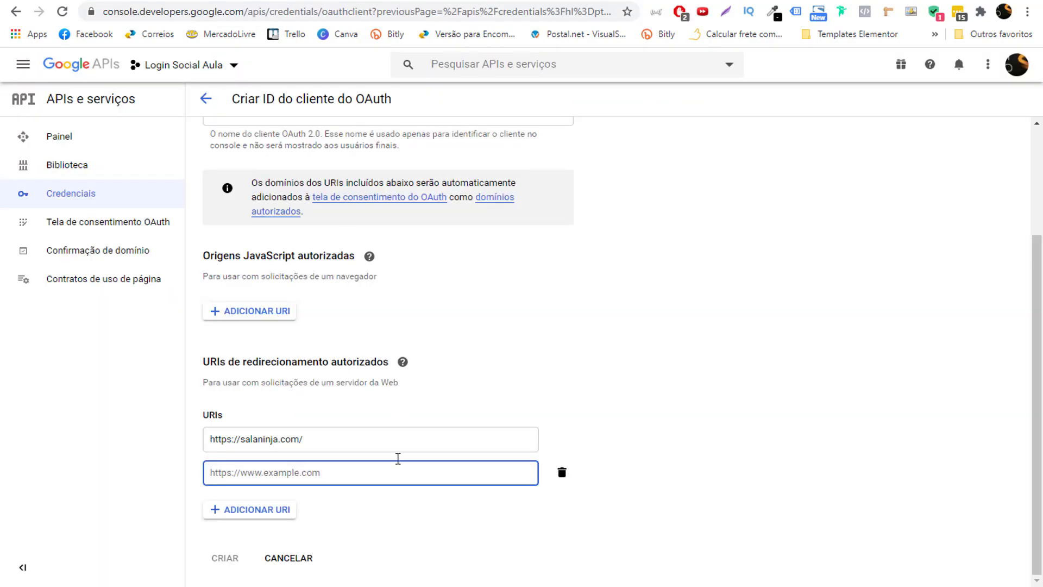
pyautogui.hotkey('ctrl', 'v')
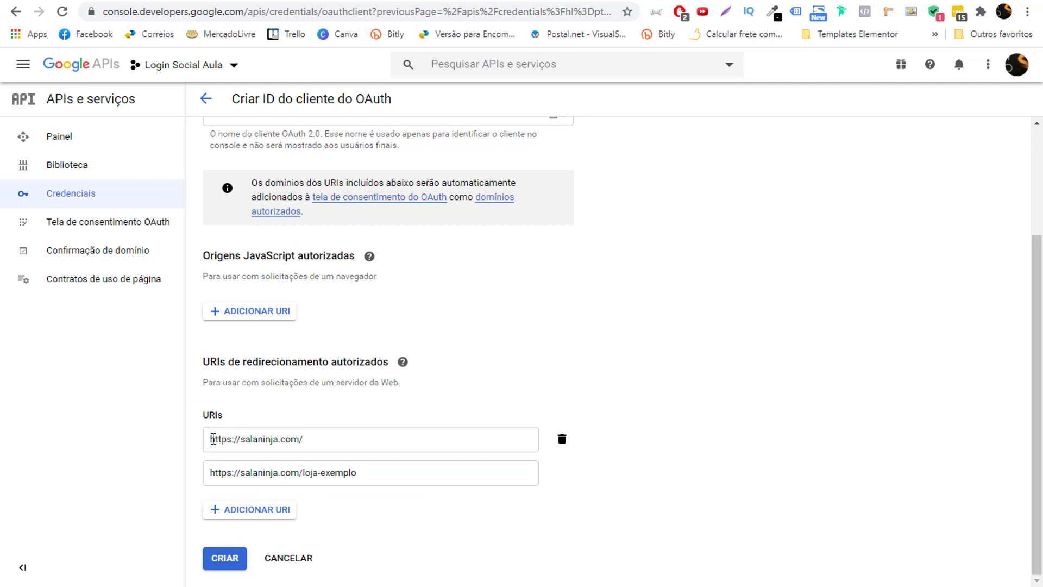
# Review the two redirect URIs against the store's address and create the OAuth client.
pyautogui.click(334, 440)
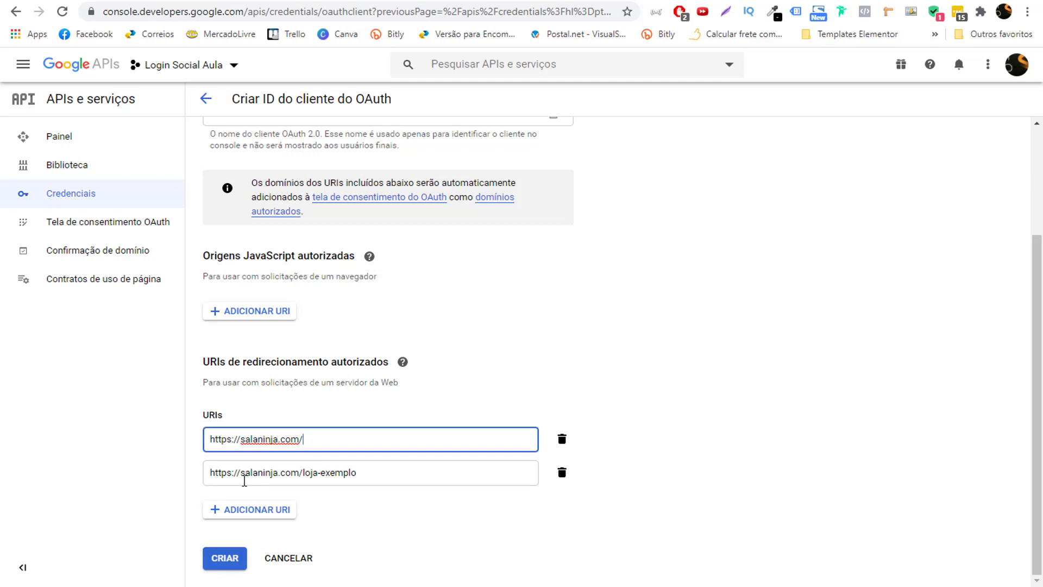
pyautogui.hotkey('ctrl', 'Tab')
pyautogui.hotkey('ctrl', 'shift', 'Tab')
pyautogui.click(408, 506)
pyautogui.click(231, 559)
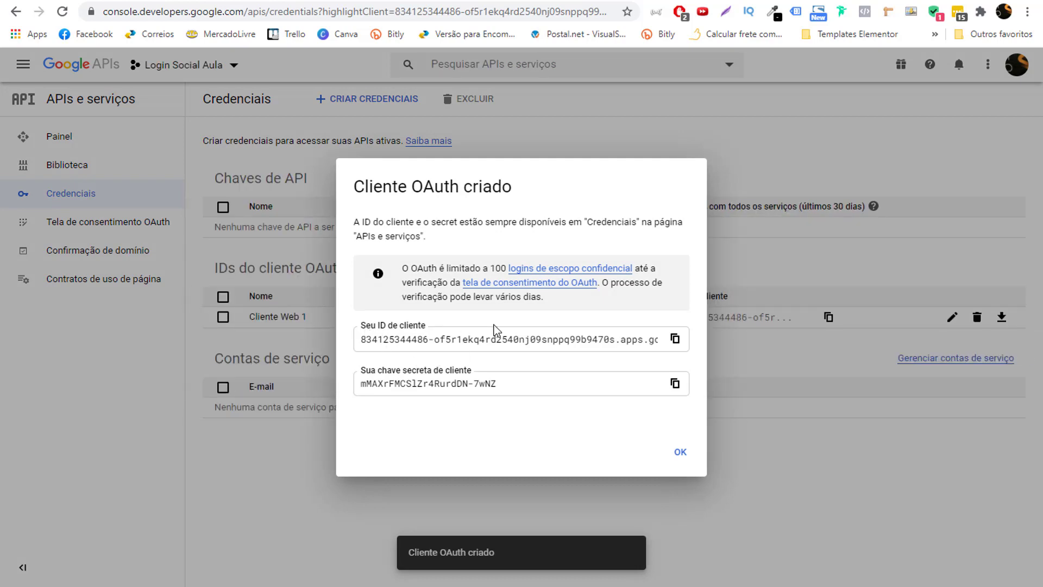
# Copy the new OAuth client's ID from the Google console into Super Socializer's Google Client ID field.
pyautogui.click(675, 339)
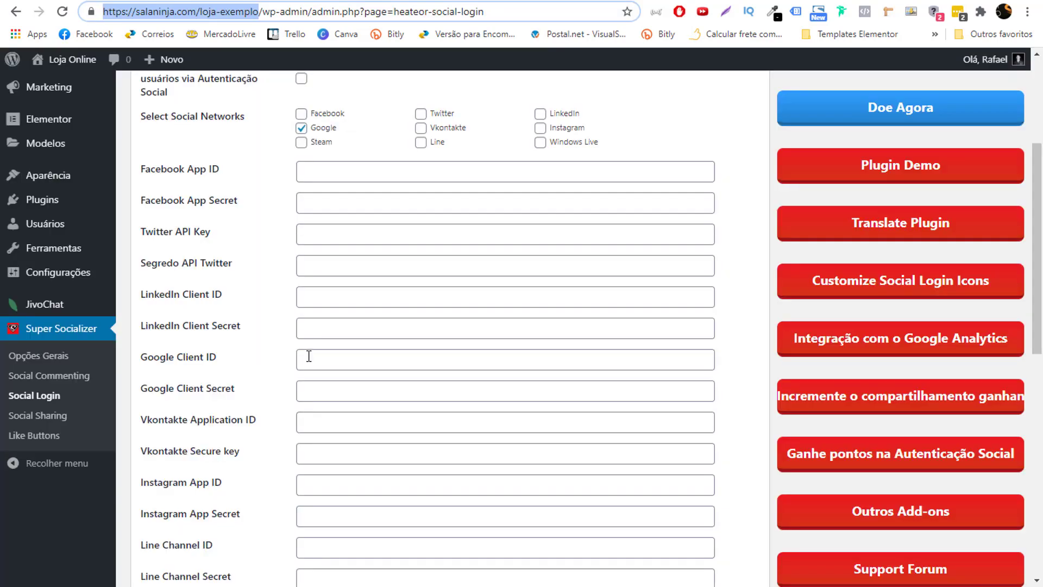
pyautogui.rightClick(323, 359)
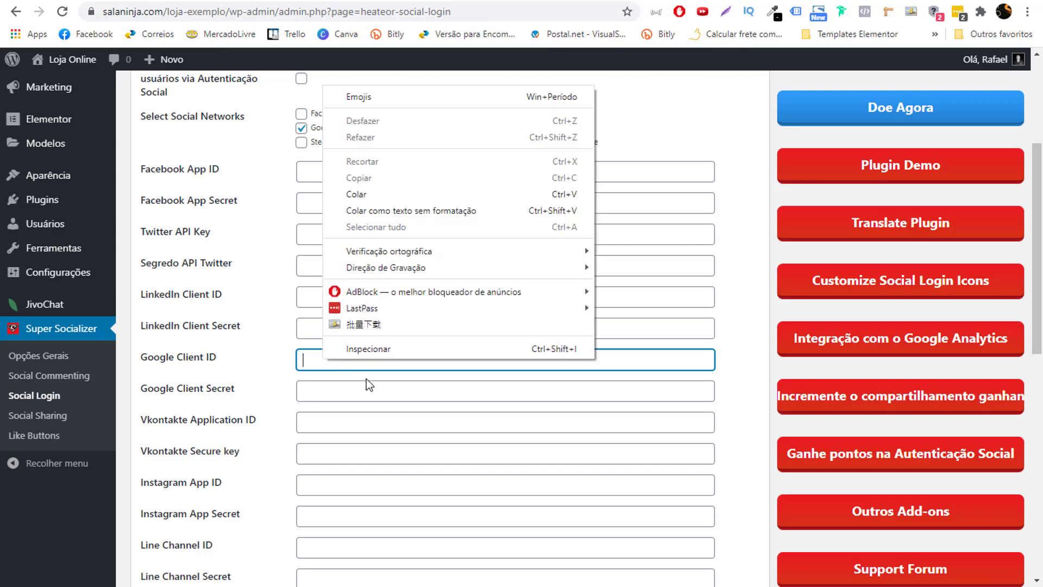
pyautogui.click(397, 194)
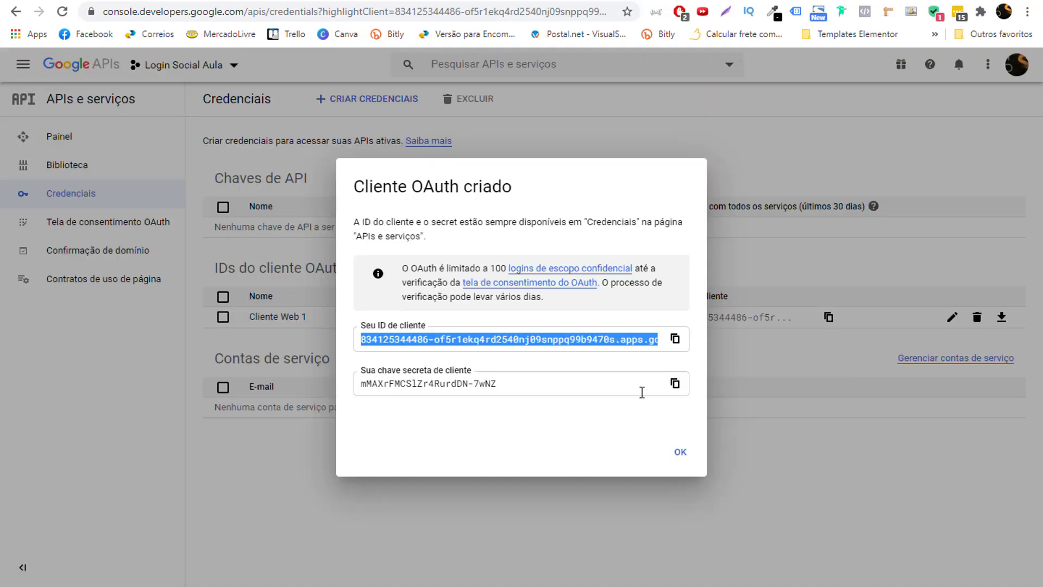
# Copy the OAuth client's secret key into Super Socializer's Google Client Secret field and save the settings.
pyautogui.click(675, 384)
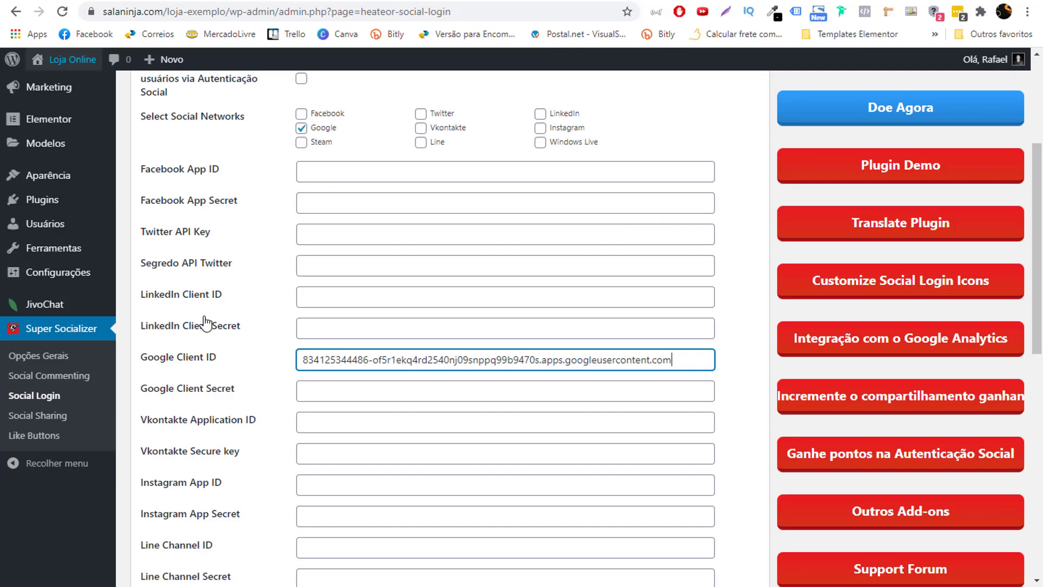
pyautogui.click(325, 390)
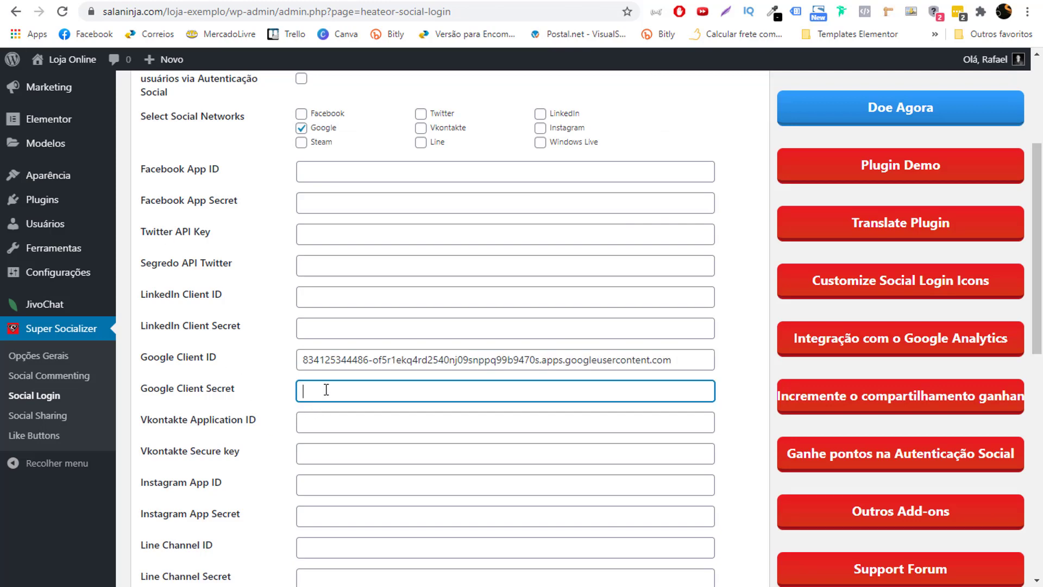
pyautogui.rightClick(325, 389)
pyautogui.click(406, 224)
pyautogui.scroll(-15, 337, 516)
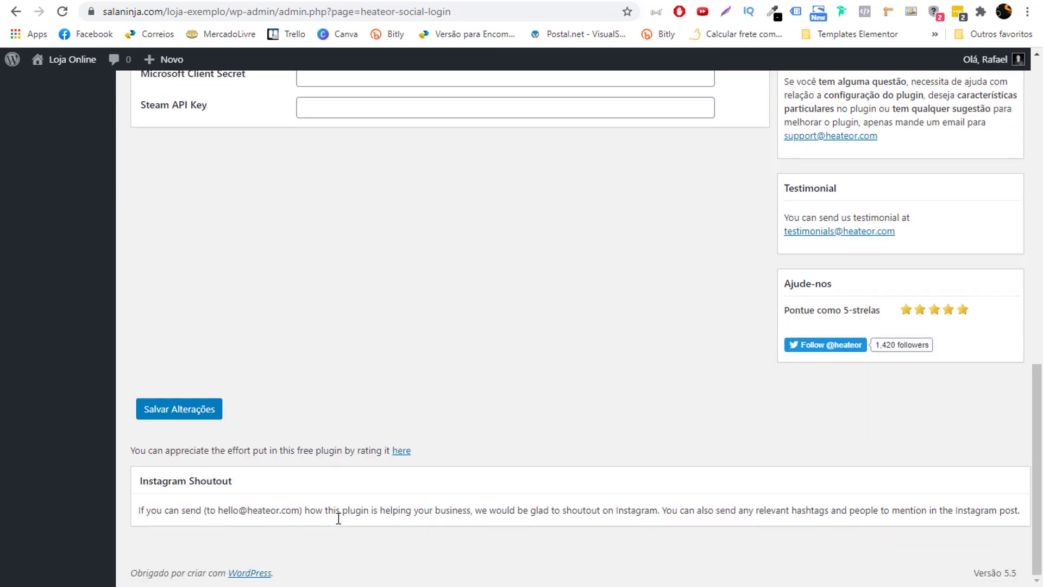
pyautogui.click(201, 416)
# In the advanced configuration, enable social login before the WooCommerce login form and on the WooCommerce checkout page, and save.
pyautogui.scroll(8, 345, 380)
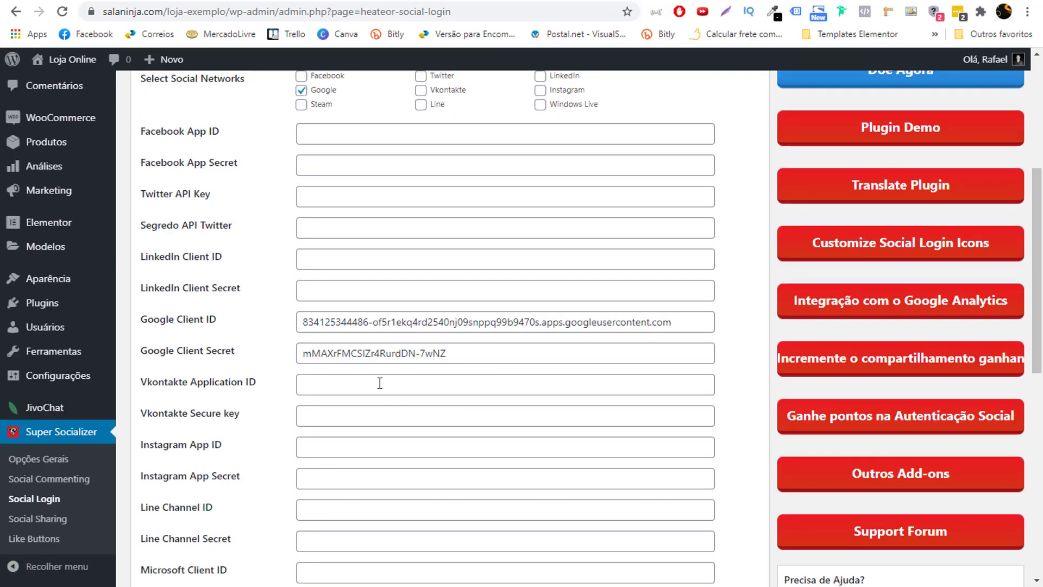
pyautogui.scroll(-10, 378, 315)
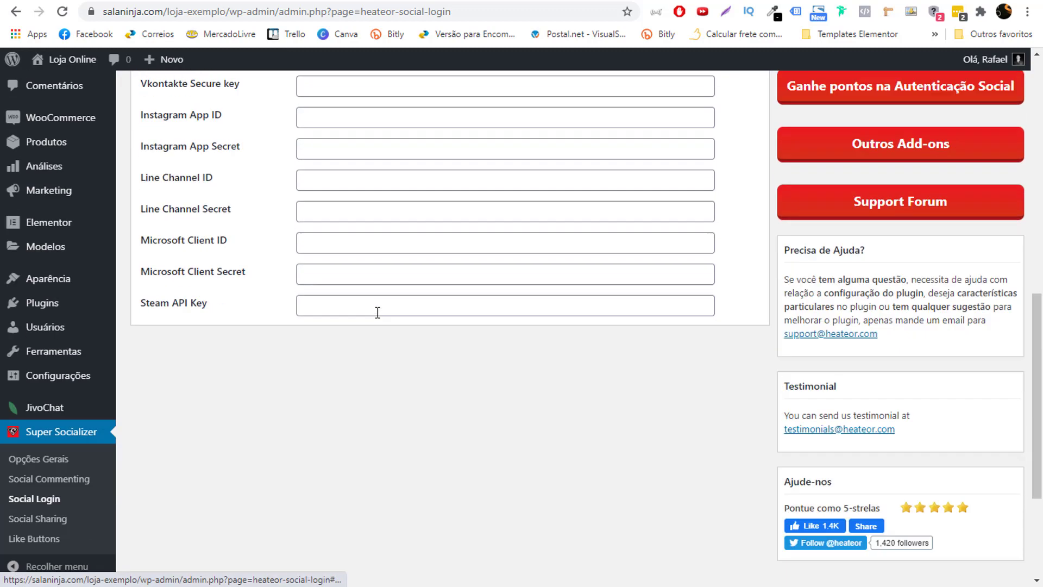
pyautogui.scroll(11, 377, 311)
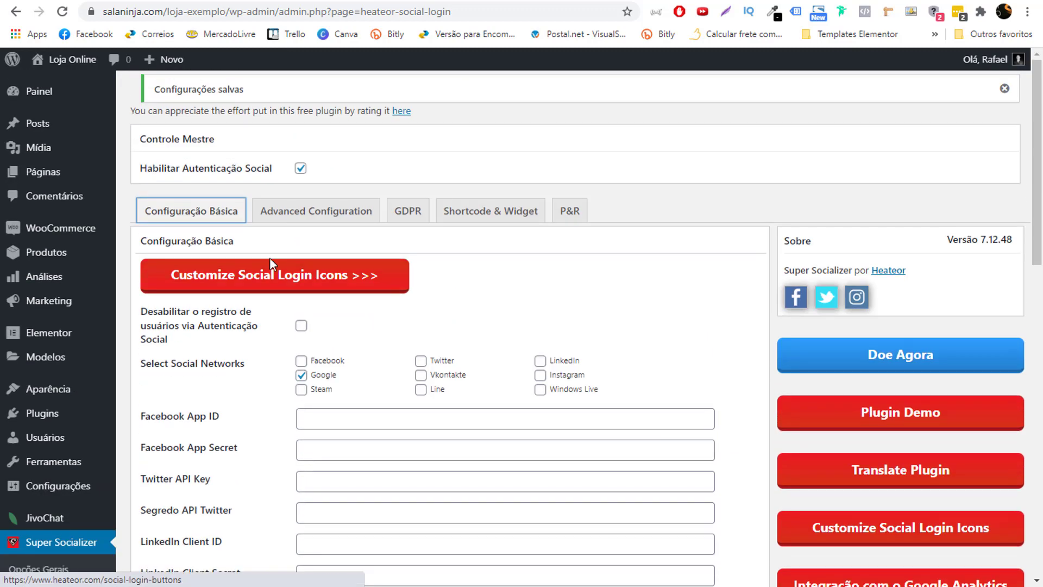
pyautogui.click(302, 214)
pyautogui.scroll(-4, 338, 365)
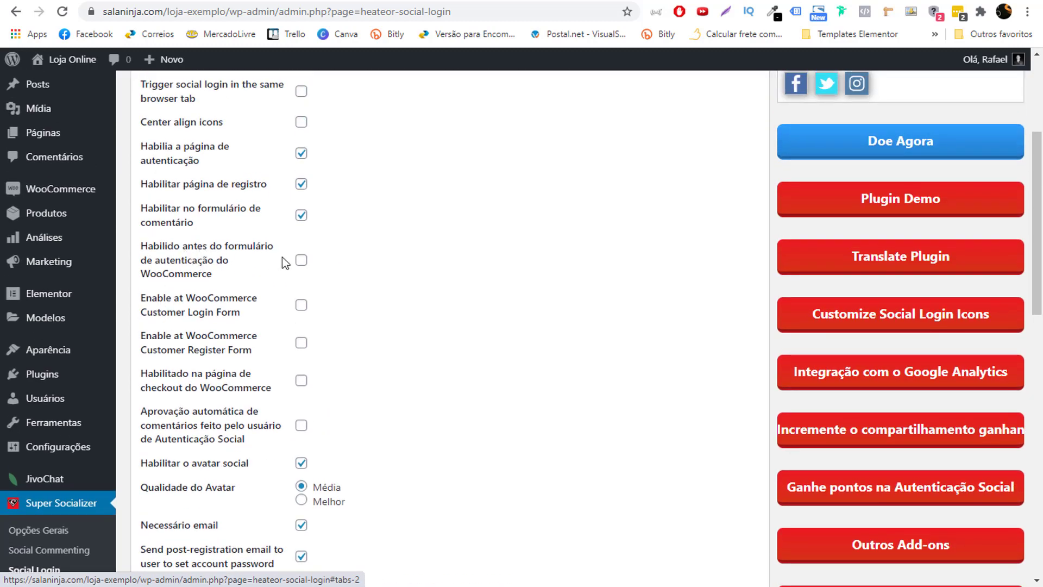
pyautogui.click(303, 262)
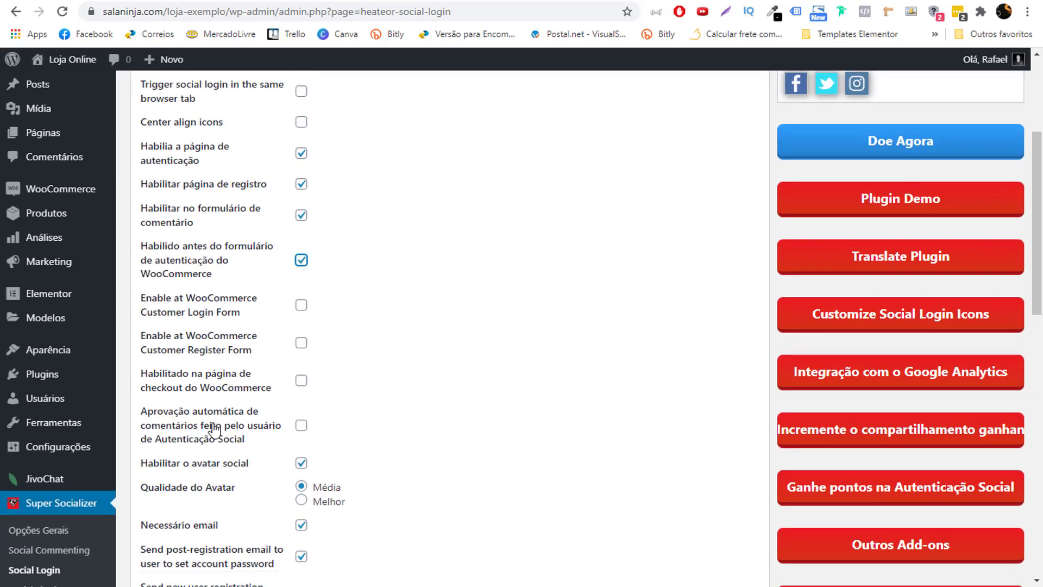
pyautogui.click(302, 383)
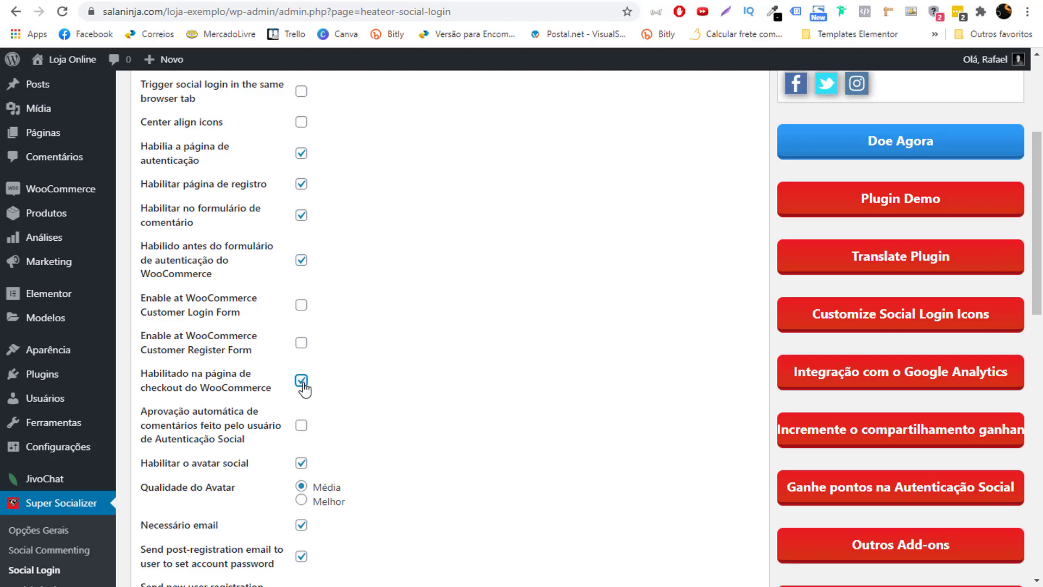
pyautogui.scroll(-14, 298, 266)
pyautogui.click(215, 410)
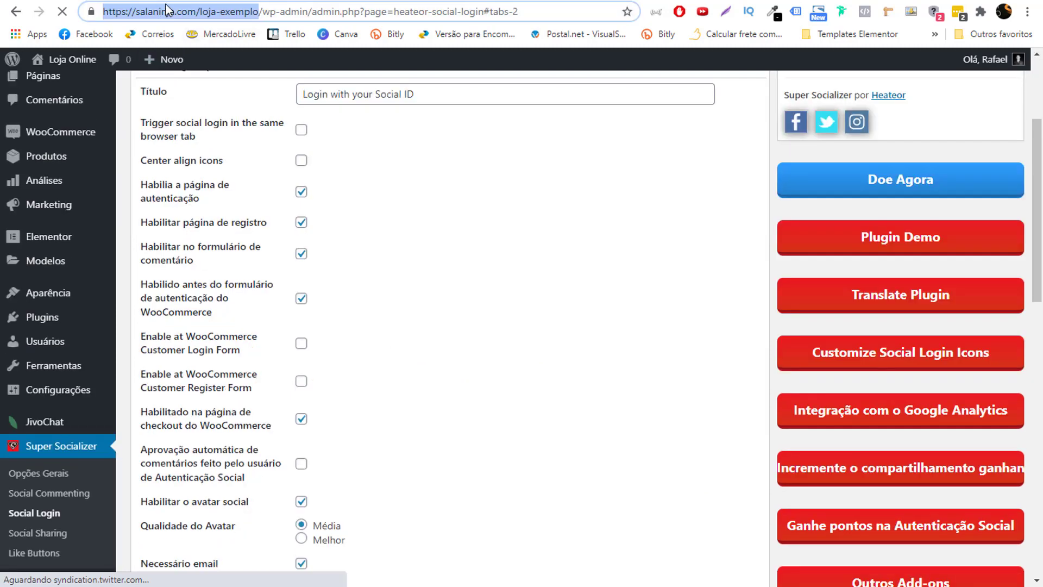
pyautogui.rightClick(179, 9)
pyautogui.click(247, 85)
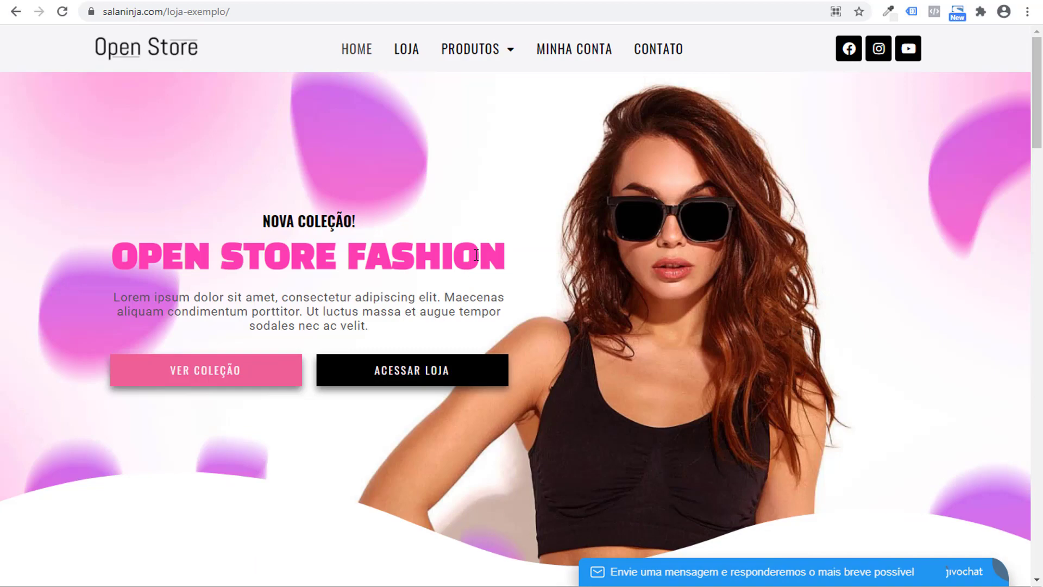
pyautogui.scroll(-18, 473, 263)
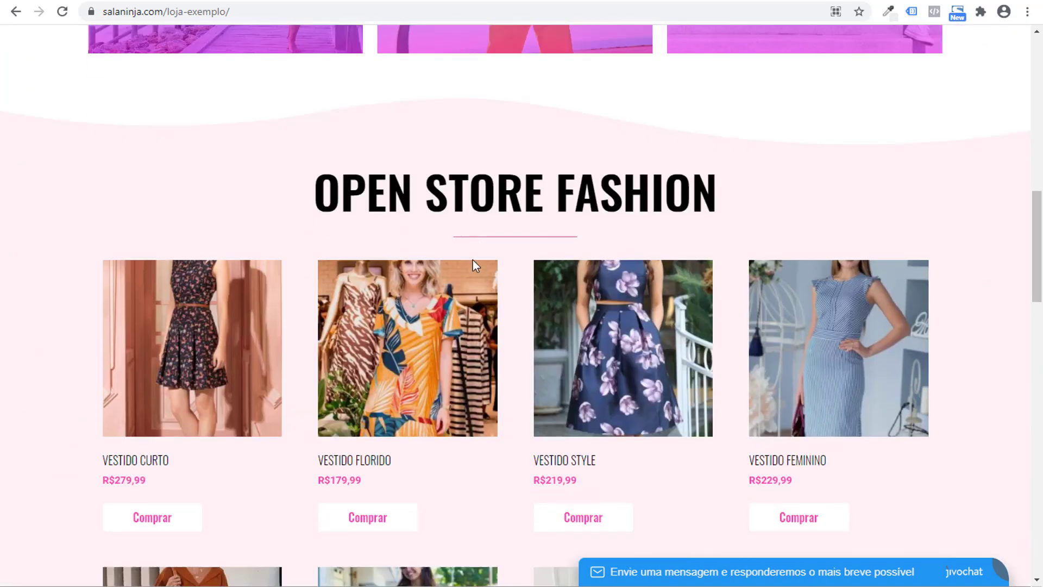
pyautogui.scroll(10, 473, 263)
pyautogui.scroll(9, 472, 262)
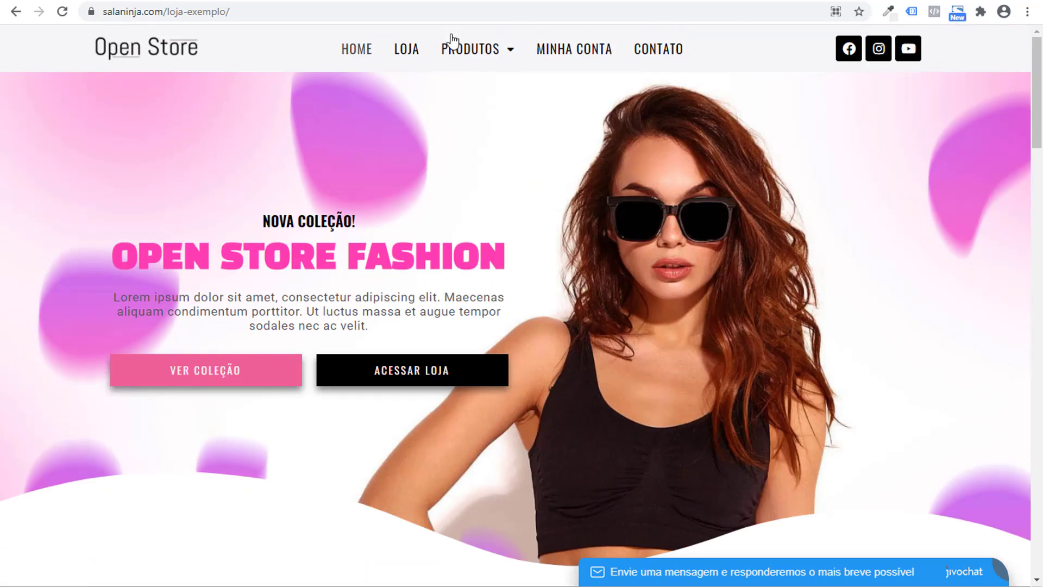
# Add Conjunto Feminino from the Loja page to the cart and proceed to checkout.
pyautogui.click(415, 50)
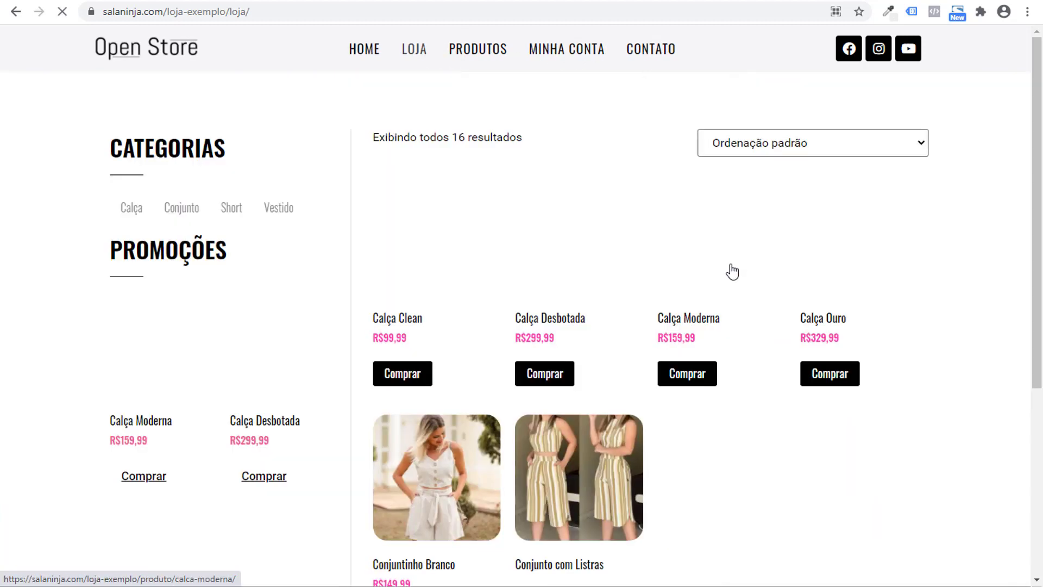
pyautogui.scroll(-4, 657, 380)
pyautogui.click(687, 407)
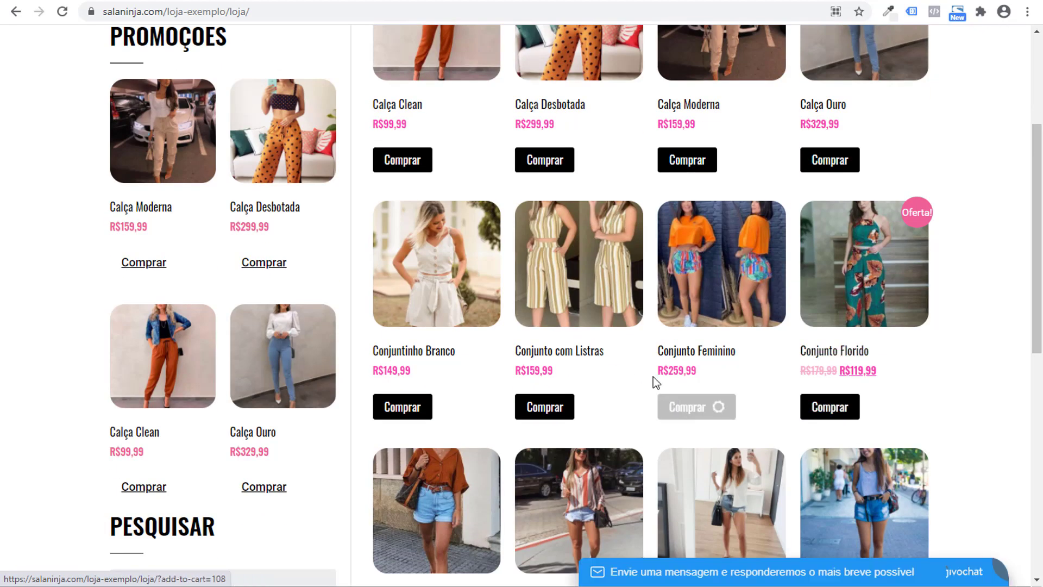
pyautogui.click(526, 411)
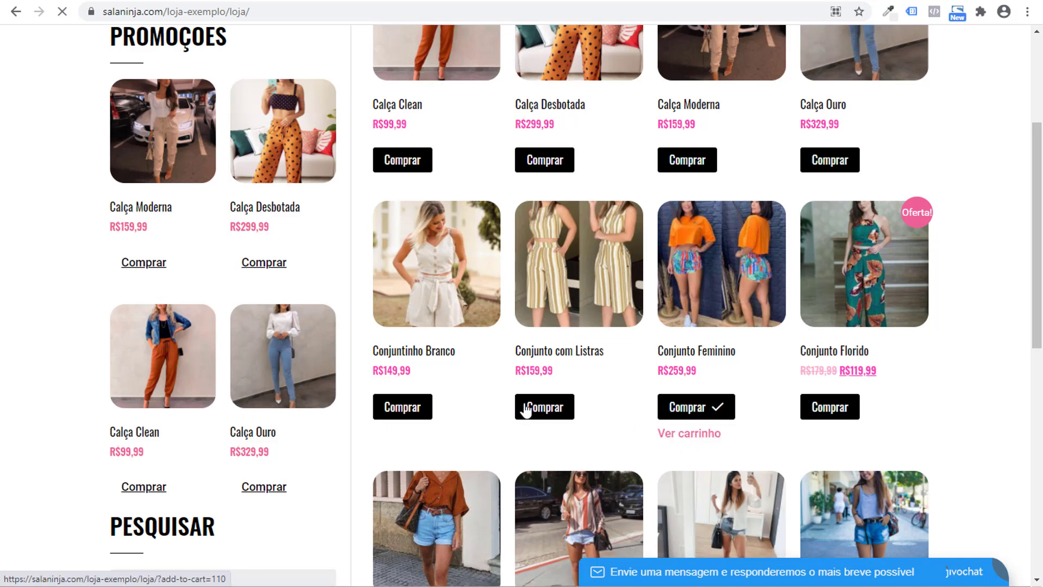
pyautogui.scroll(-3, 680, 415)
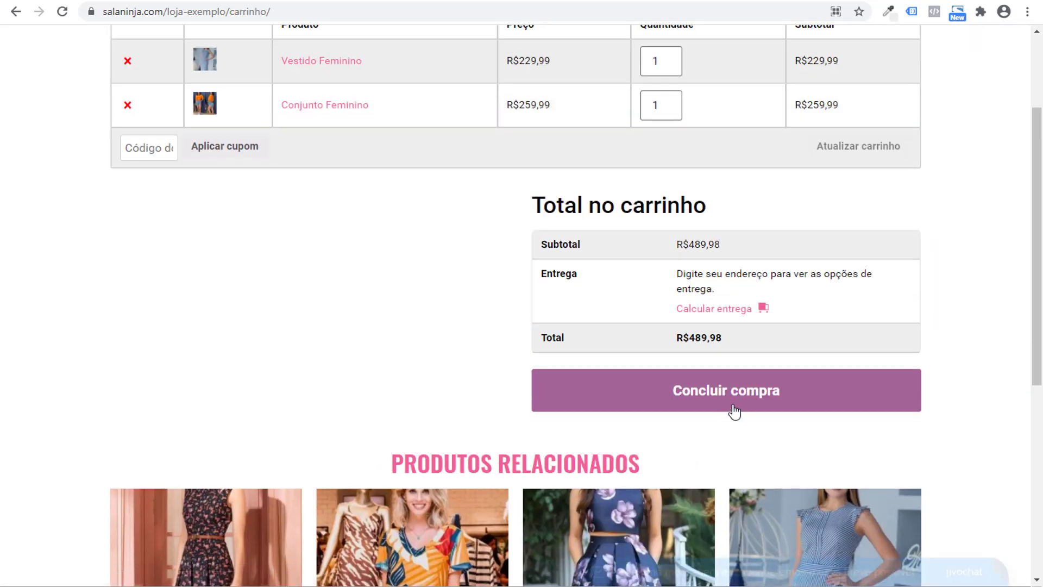
pyautogui.click(621, 409)
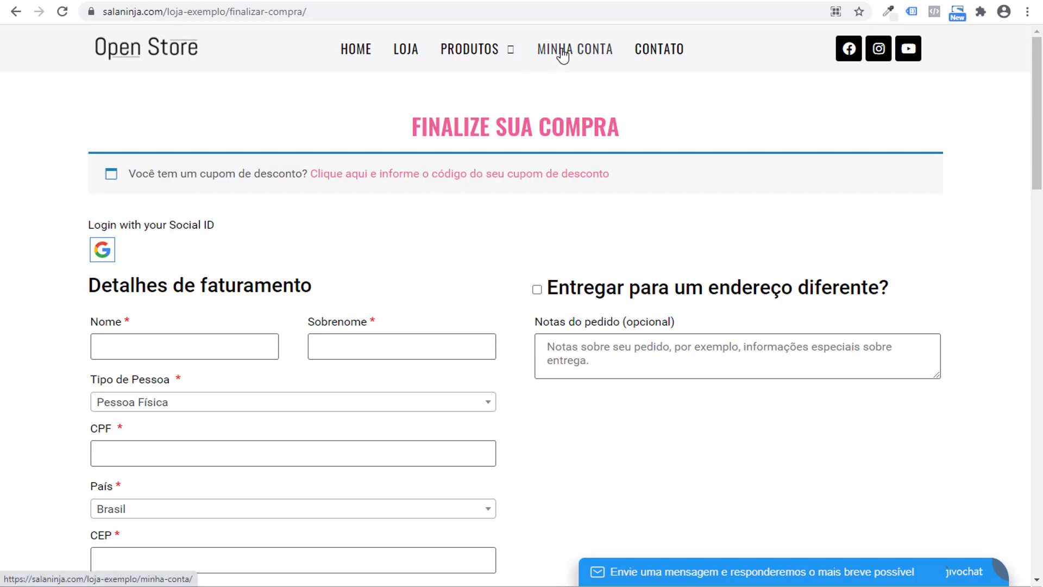
# Examine the social login title and Google icon above the billing details on the checkout page.
pyautogui.scroll(-2, 409, 401)
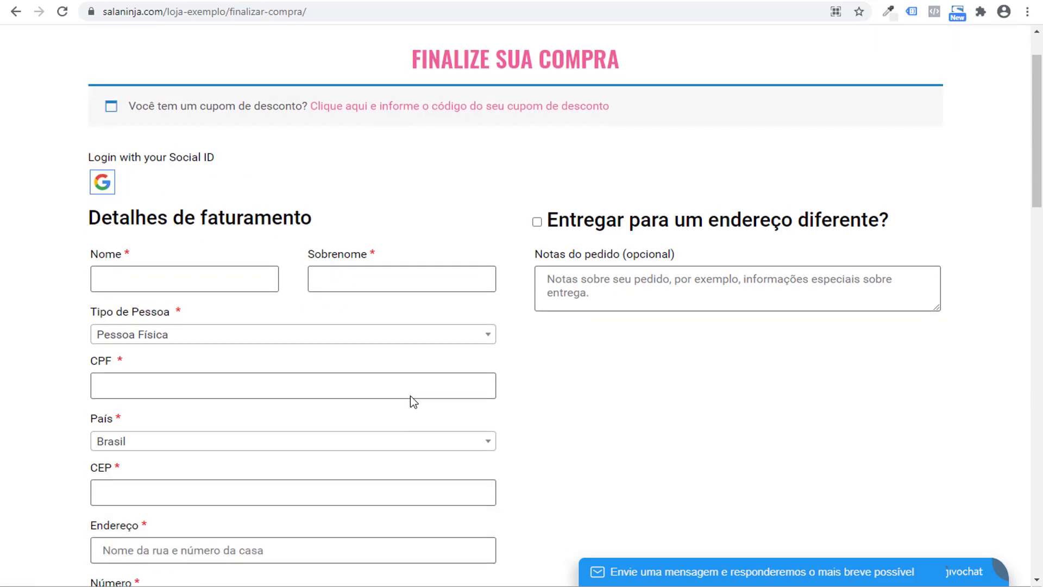
pyautogui.scroll(2, 163, 288)
pyautogui.moveTo(90, 227); pyautogui.dragTo(220, 230)
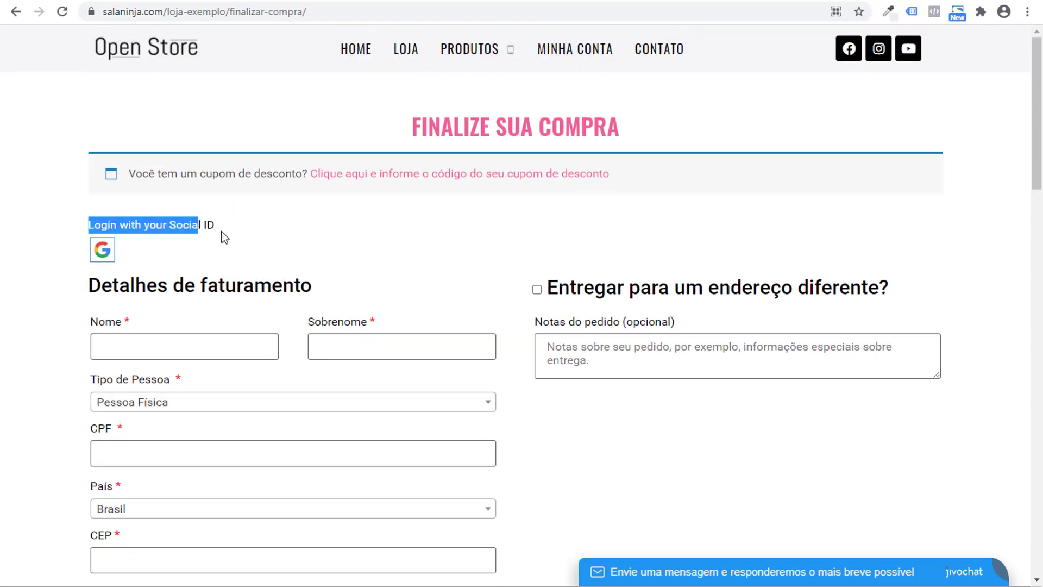
pyautogui.moveTo(124, 225); pyautogui.dragTo(216, 279)
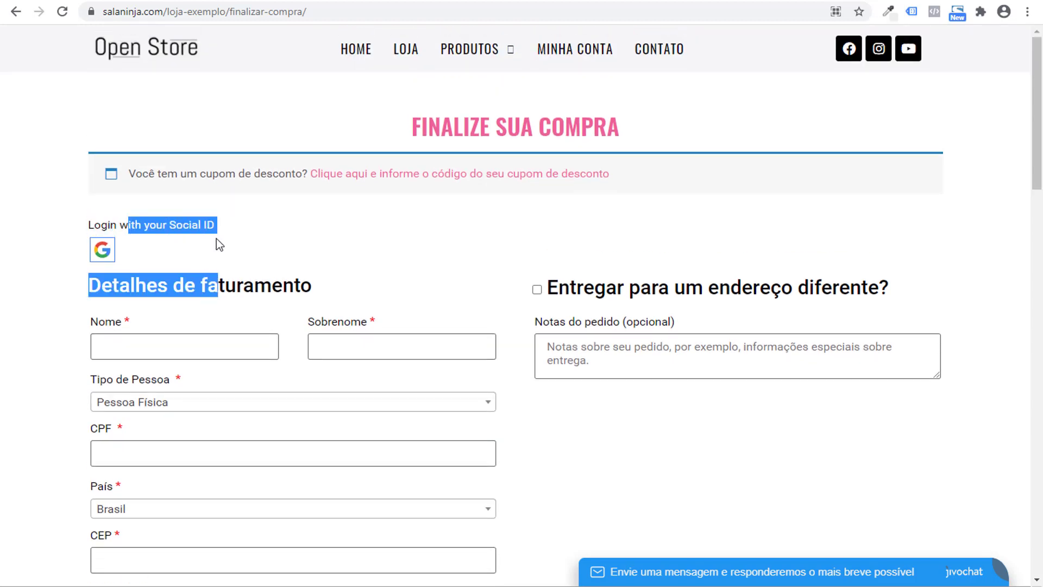
pyautogui.click(269, 278)
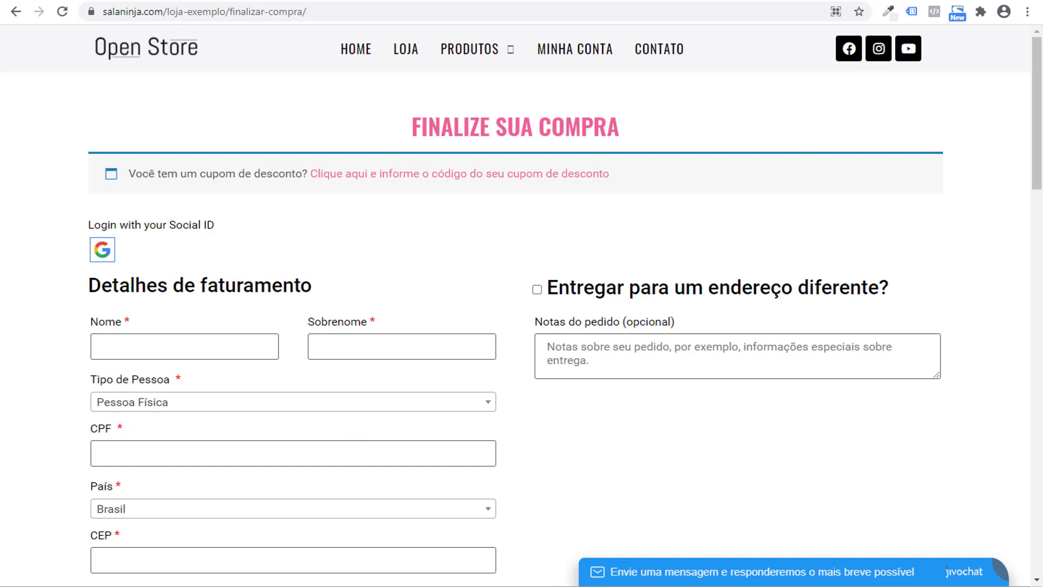
# Switch back to the Super Socializer settings, set the social login title to "Fazer Login com Rede Social" and save.
pyautogui.hotkey('alt', 'Tab')
pyautogui.tripleClick(460, 275)
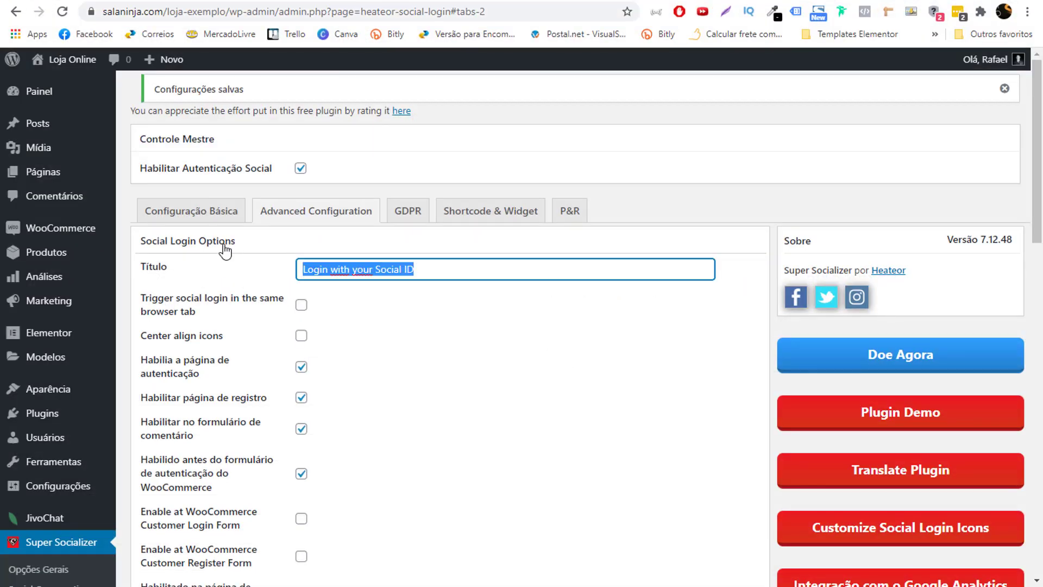
pyautogui.write('Fazer')
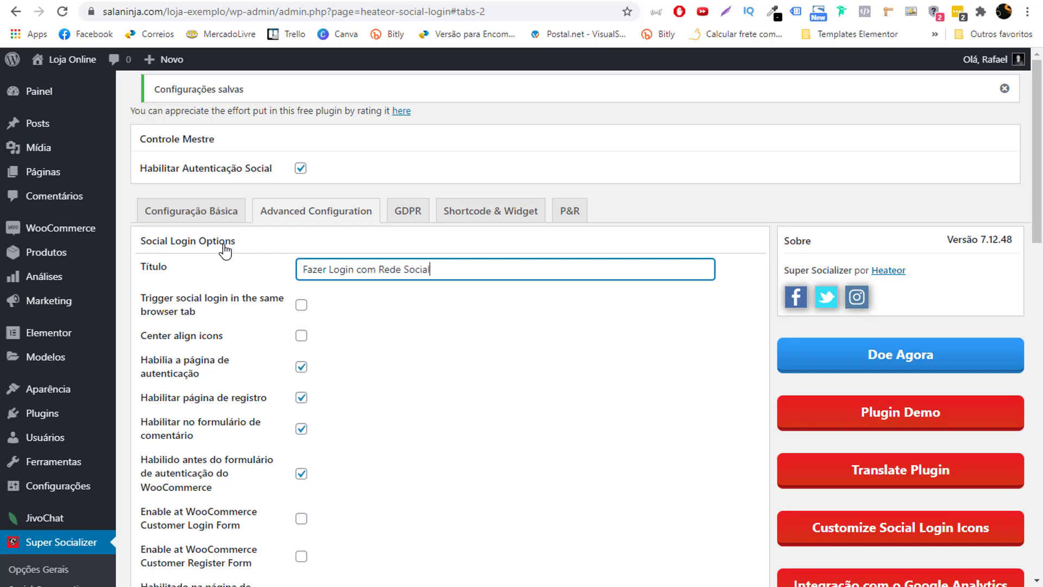
pyautogui.scroll(-15, 407, 472)
pyautogui.click(220, 409)
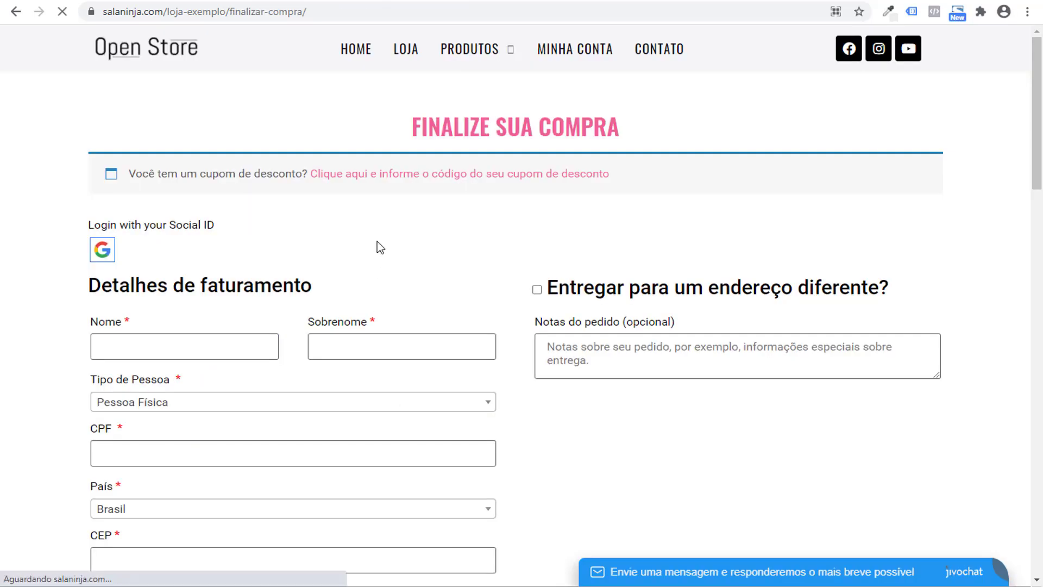
# Check the social login title and form fields on the reloaded checkout page, closing the chat window.
pyautogui.scroll(-1, 377, 241)
pyautogui.scroll(-8, 377, 242)
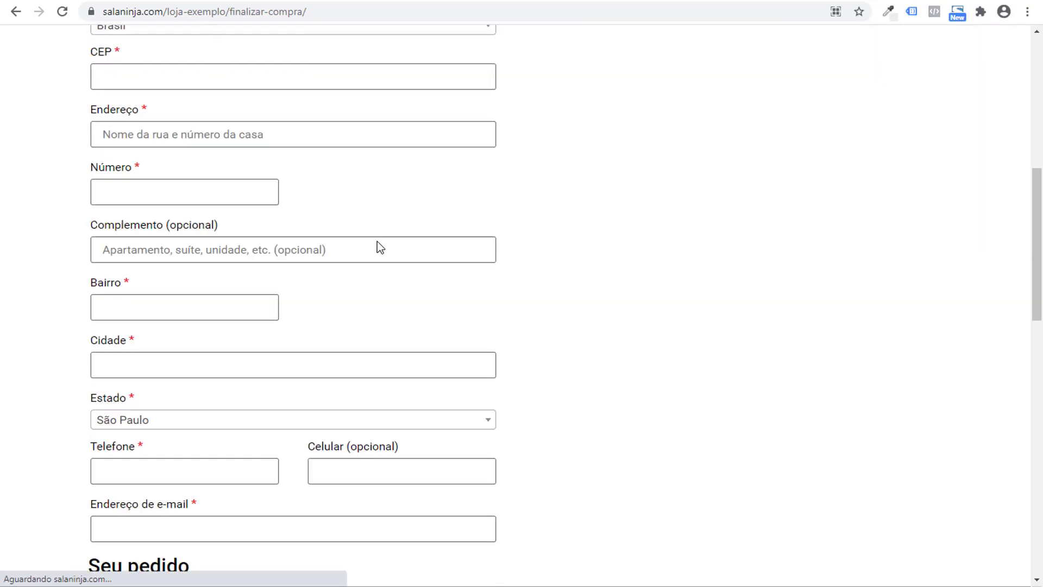
pyautogui.scroll(9, 377, 245)
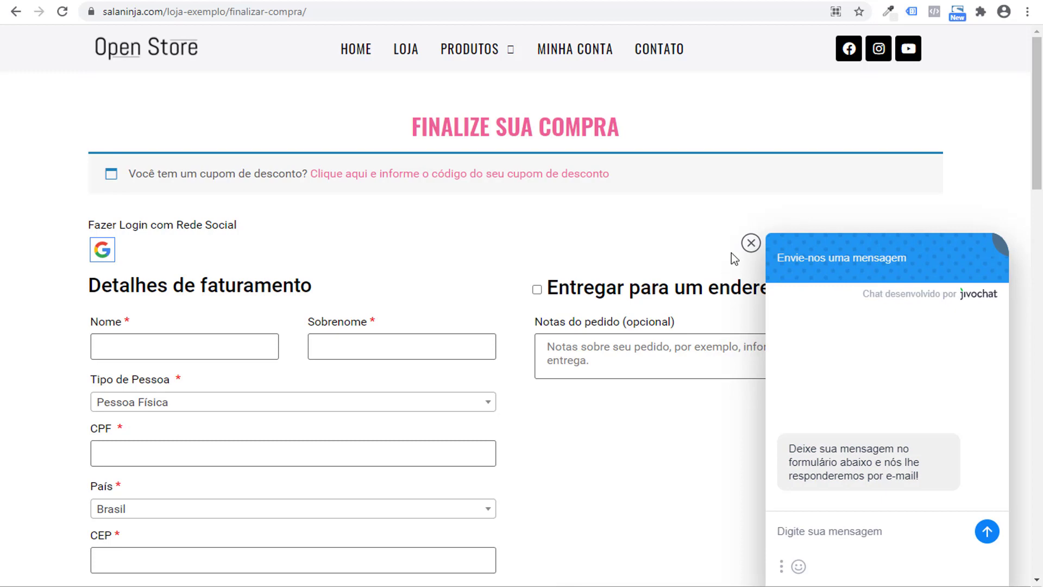
pyautogui.click(751, 243)
pyautogui.scroll(-10, 405, 255)
pyautogui.scroll(5, 401, 249)
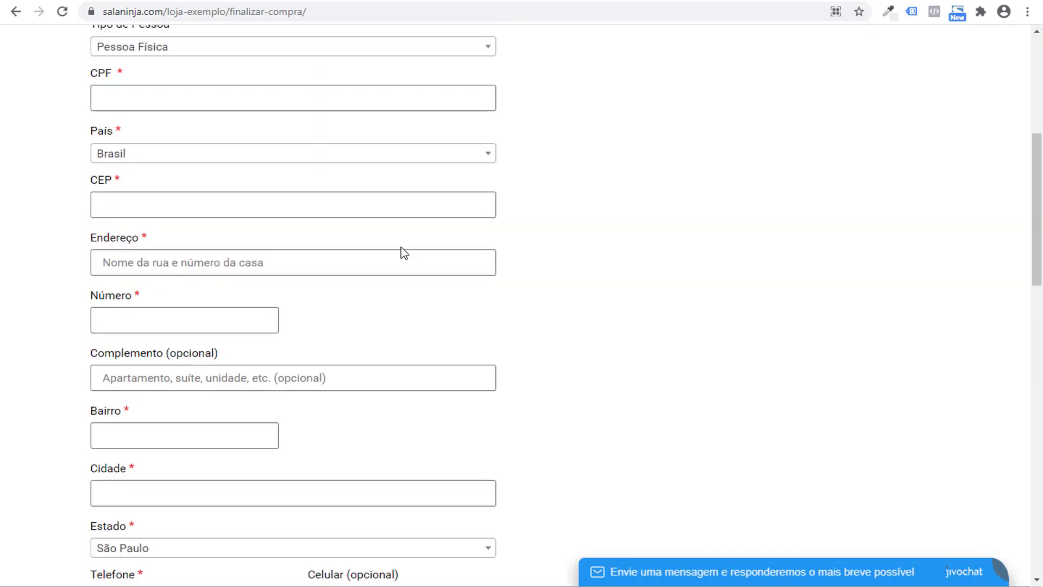
pyautogui.scroll(6, 403, 252)
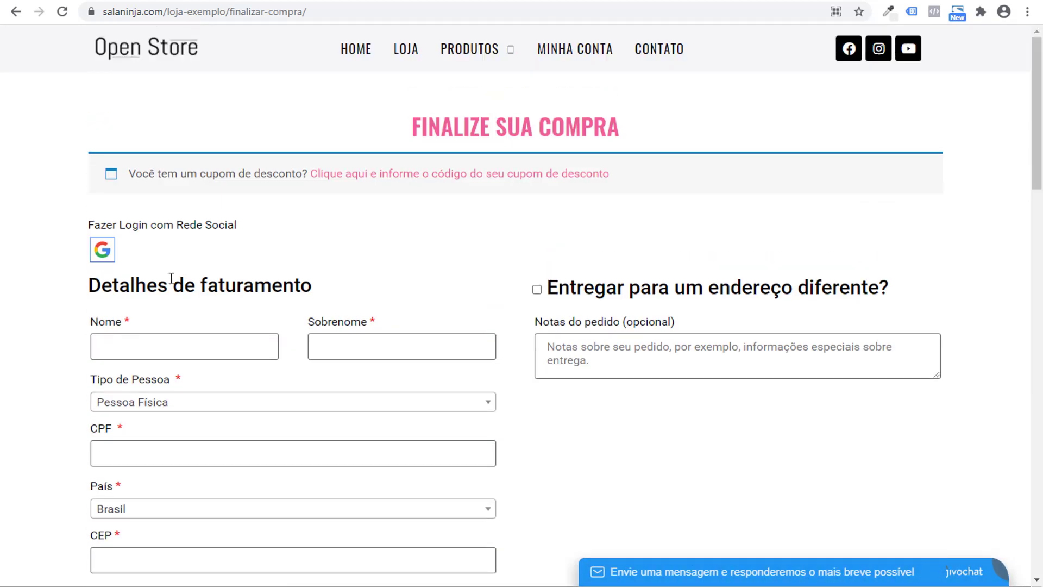
# Log in with Google from the checkout page, choosing one of the listed Google accounts.
pyautogui.click(102, 250)
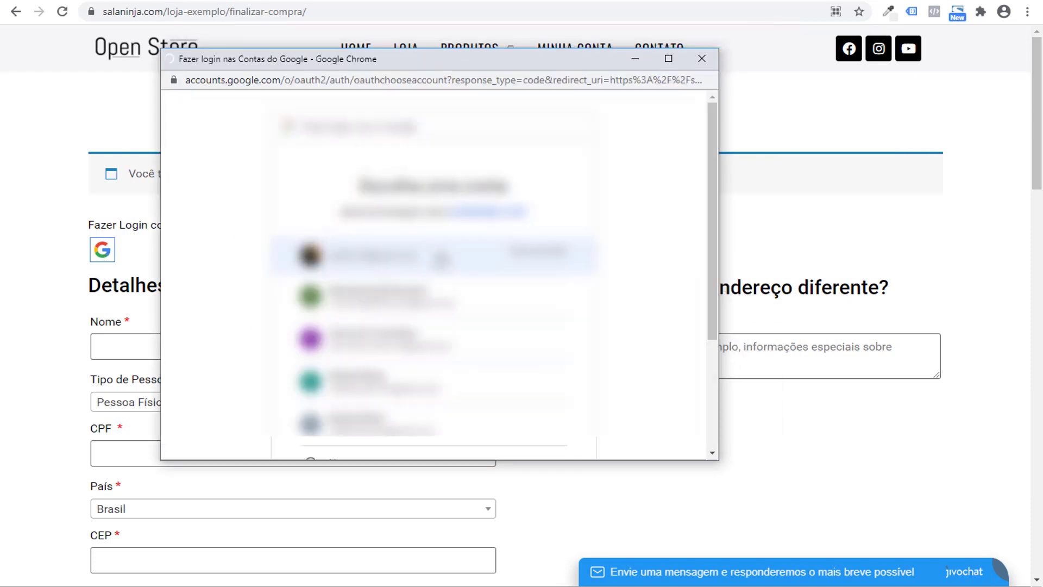
pyautogui.scroll(-3, 489, 283)
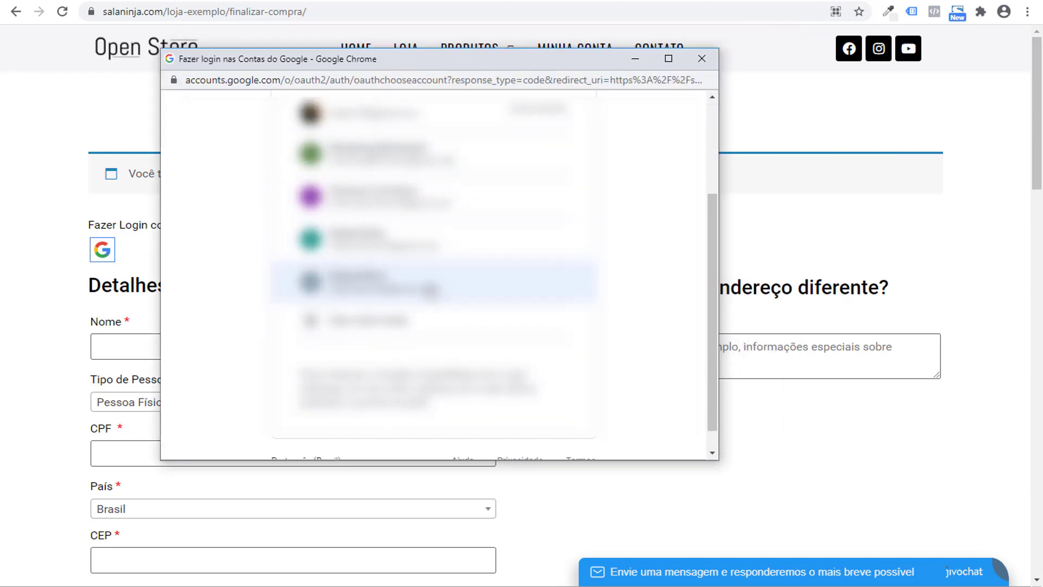
pyautogui.click(430, 288)
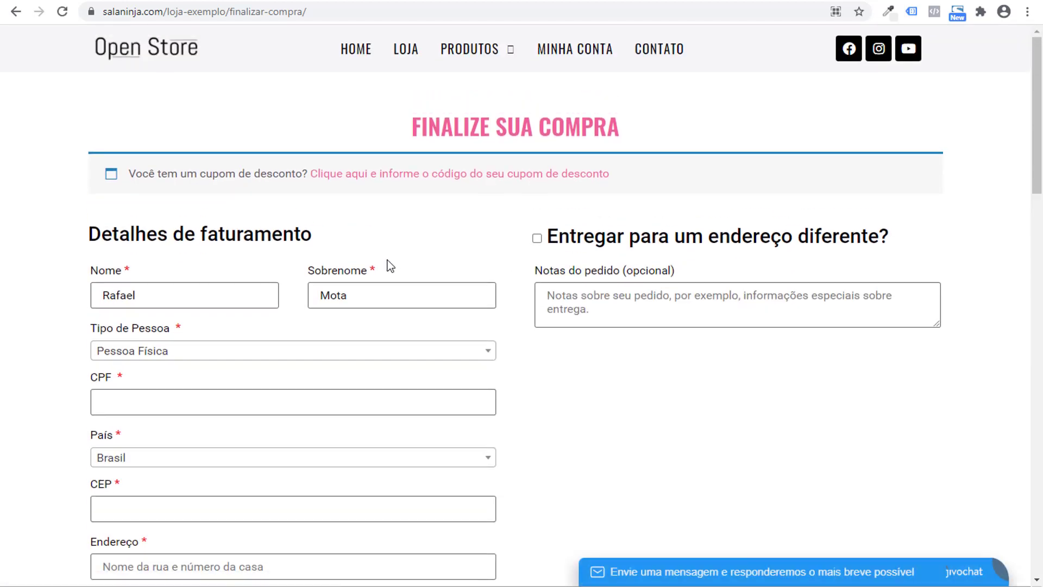
# Examine the name and e-mail prefilled in the checkout billing details and the payment section further down the page.
pyautogui.scroll(-1, 311, 267)
pyautogui.press('Tab')
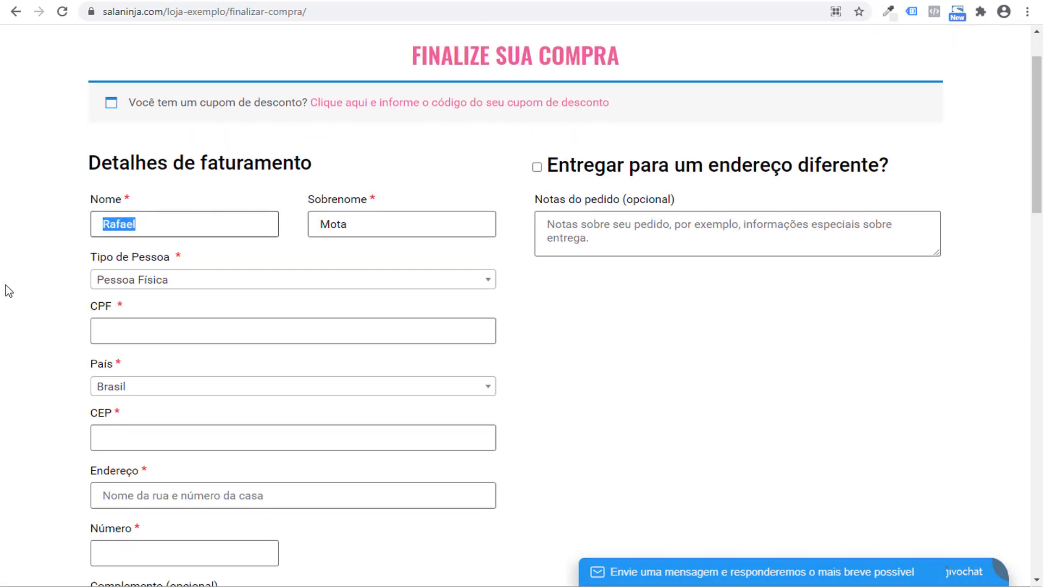
pyautogui.press('Tab')
pyautogui.click(60, 266)
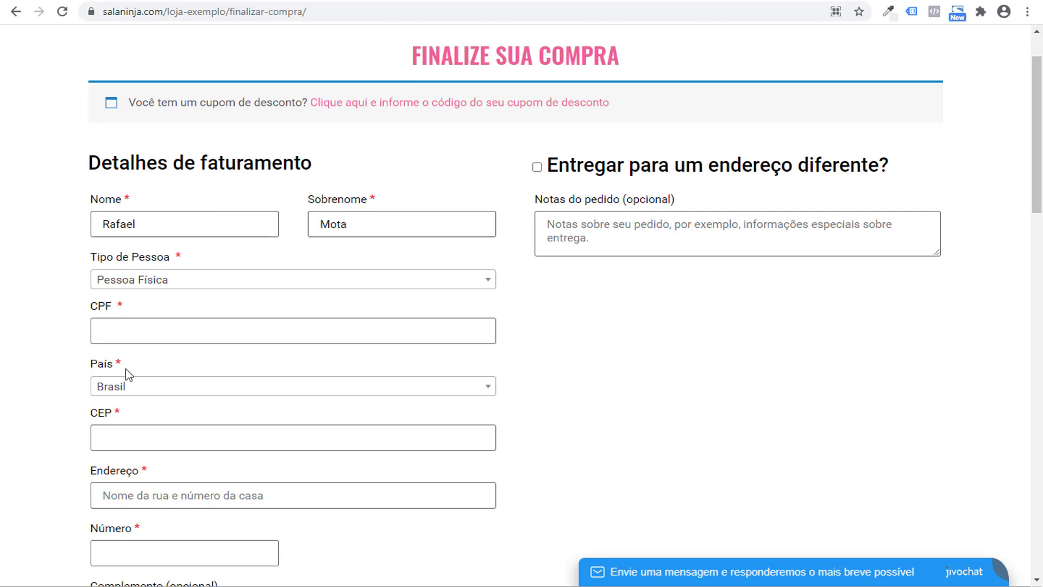
pyautogui.scroll(-6, 125, 368)
pyautogui.moveTo(248, 466); pyautogui.dragTo(5, 447)
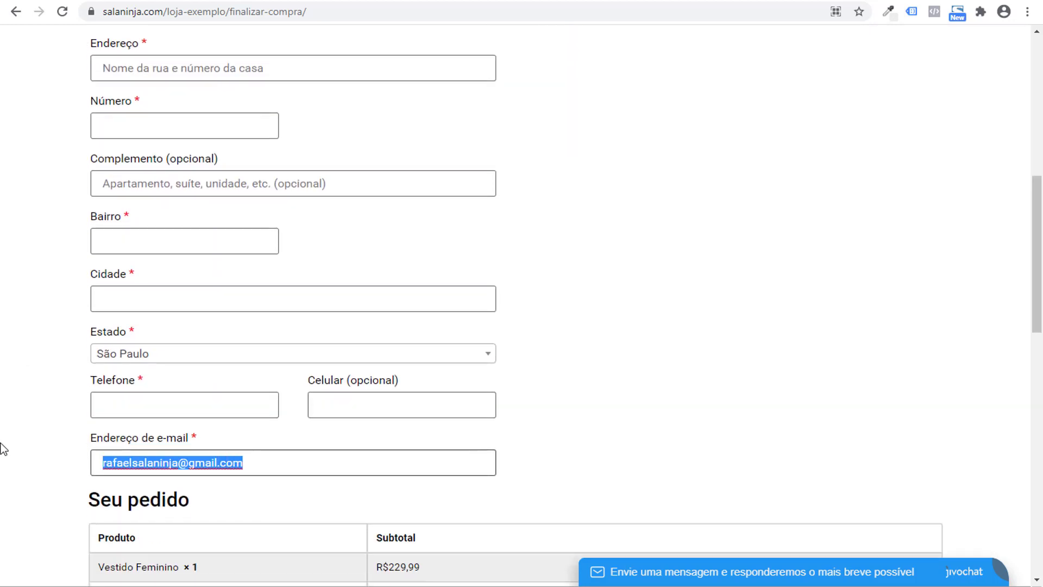
pyautogui.click(5, 447)
pyautogui.moveTo(1038, 255); pyautogui.dragTo(1038, 489)
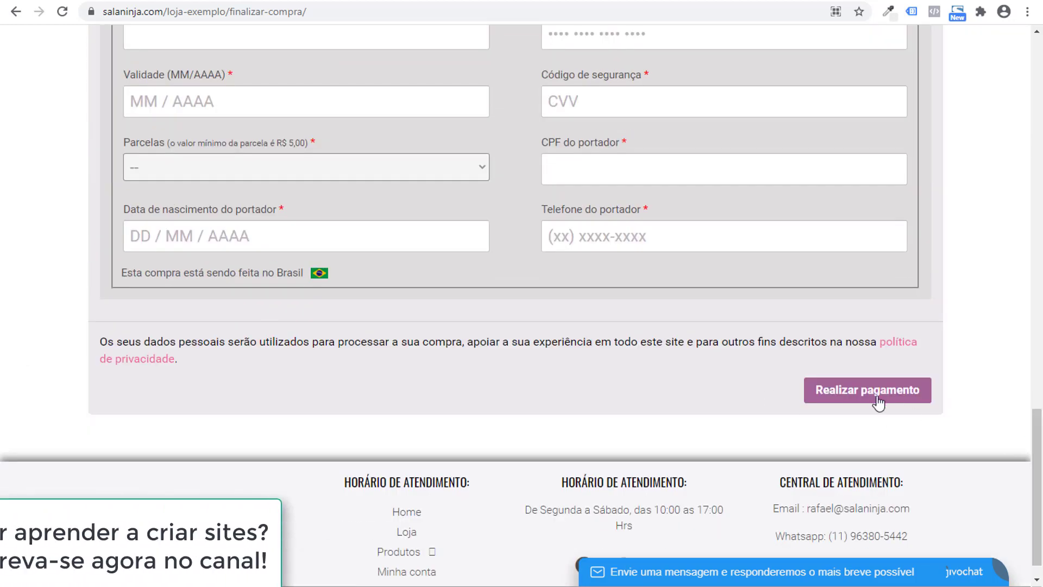
pyautogui.scroll(20, 803, 184)
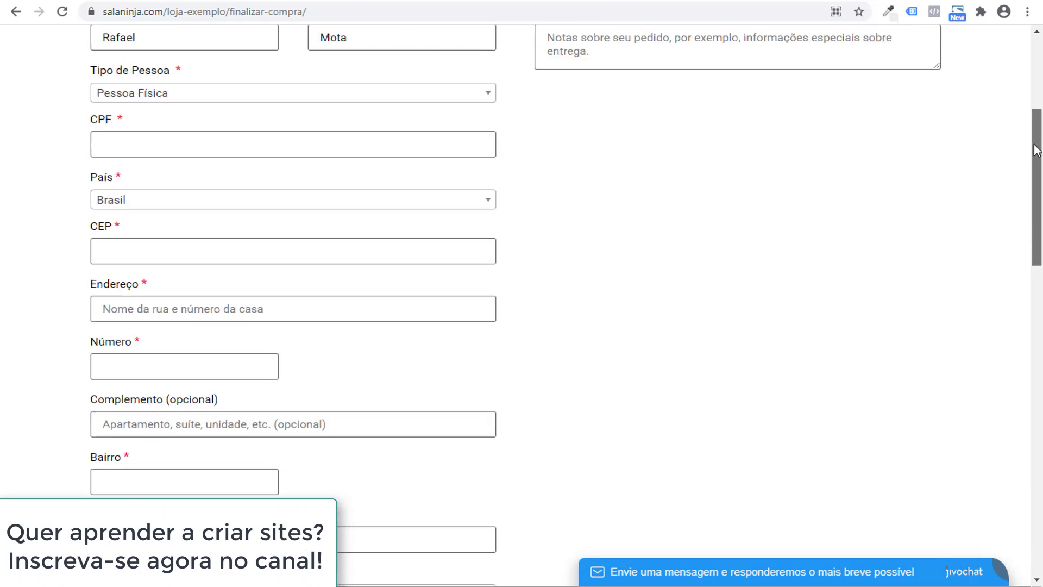
# Open the store's Minha Conta page and check the logged-in customer's name in the greeting.
pyautogui.click(552, 47)
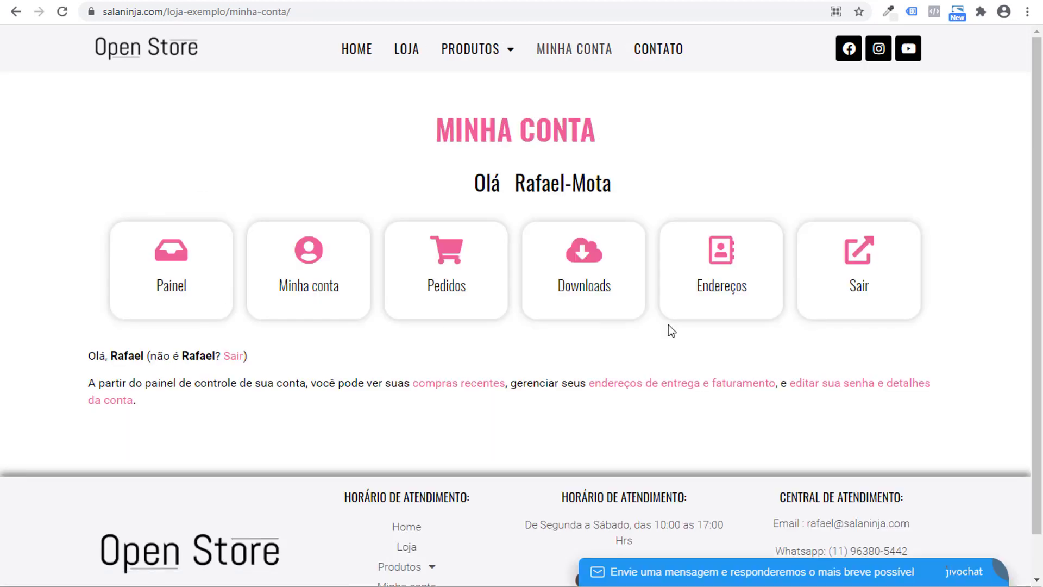
pyautogui.scroll(-1, 652, 240)
pyautogui.scroll(1, 658, 217)
pyautogui.moveTo(535, 183); pyautogui.dragTo(656, 186)
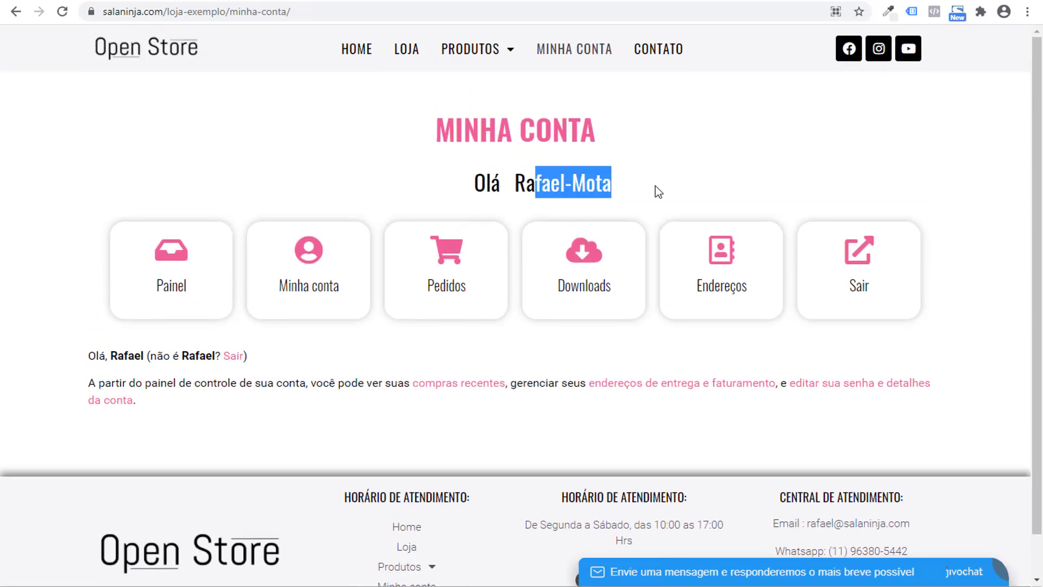
pyautogui.click(653, 211)
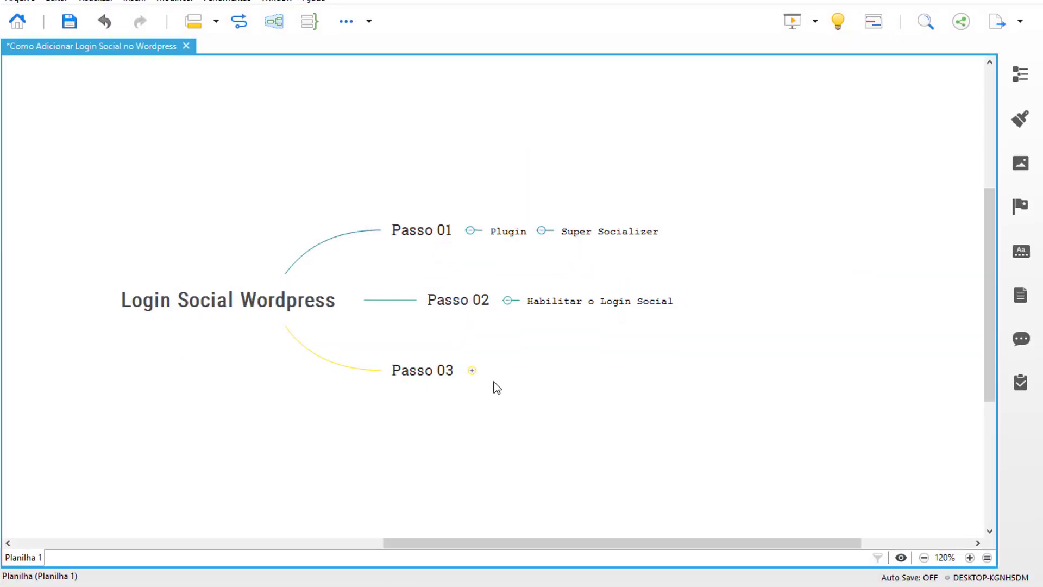
# Expand the Passo 03 branch of the mind map, including its Google and Facebook subtopics.
pyautogui.click(472, 372)
pyautogui.click(725, 369)
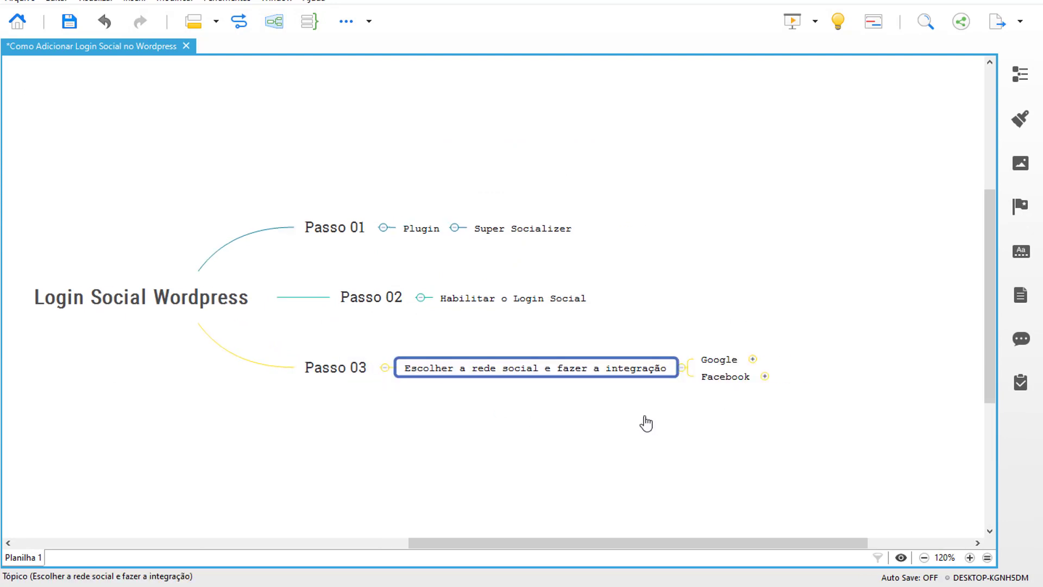
pyautogui.click(720, 355)
pyautogui.click(706, 303)
pyautogui.moveTo(685, 292); pyautogui.dragTo(743, 396)
pyautogui.click(732, 372)
pyautogui.click(745, 416)
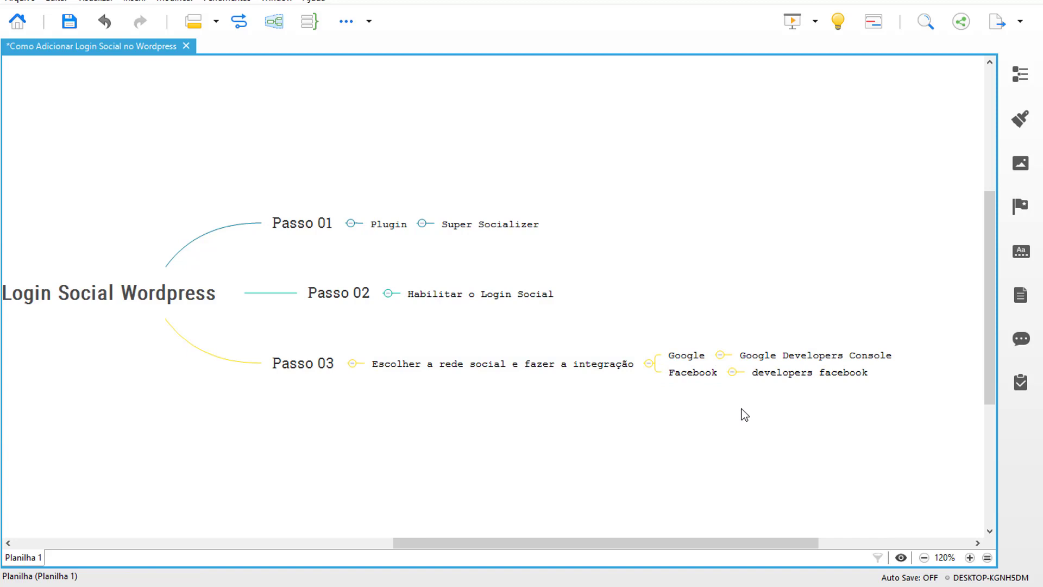
# Switch to the browser, open Facebook for Developers from the "developers facebook" search results, and go to the account's app list.
pyautogui.hotkey('alt', 'Tab')
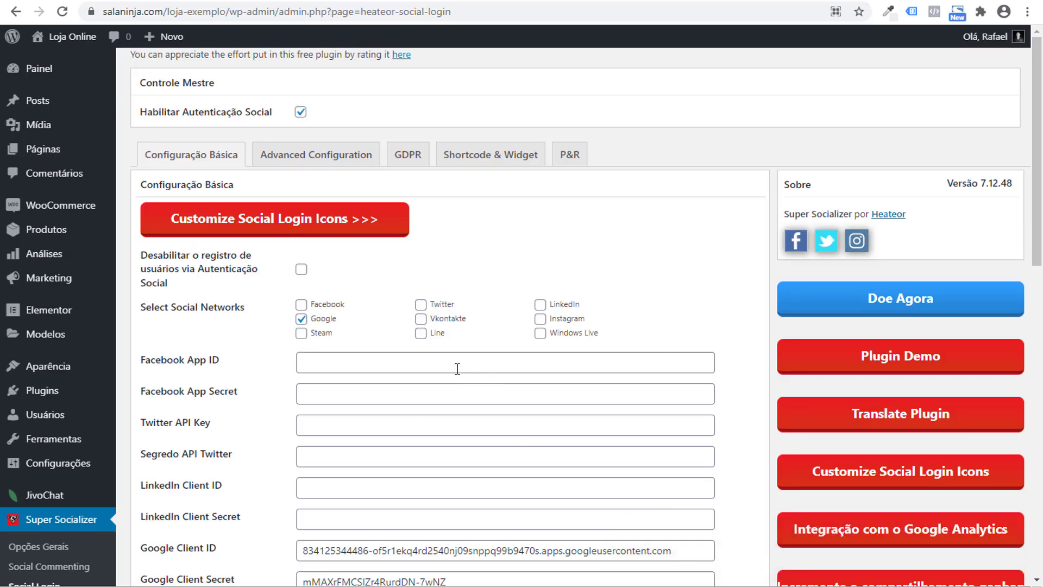
pyautogui.scroll(-6, 457, 369)
pyautogui.scroll(6, 450, 359)
pyautogui.hotkey('ctrl', 'Tab')
pyautogui.moveTo(137, 55); pyautogui.dragTo(250, 53)
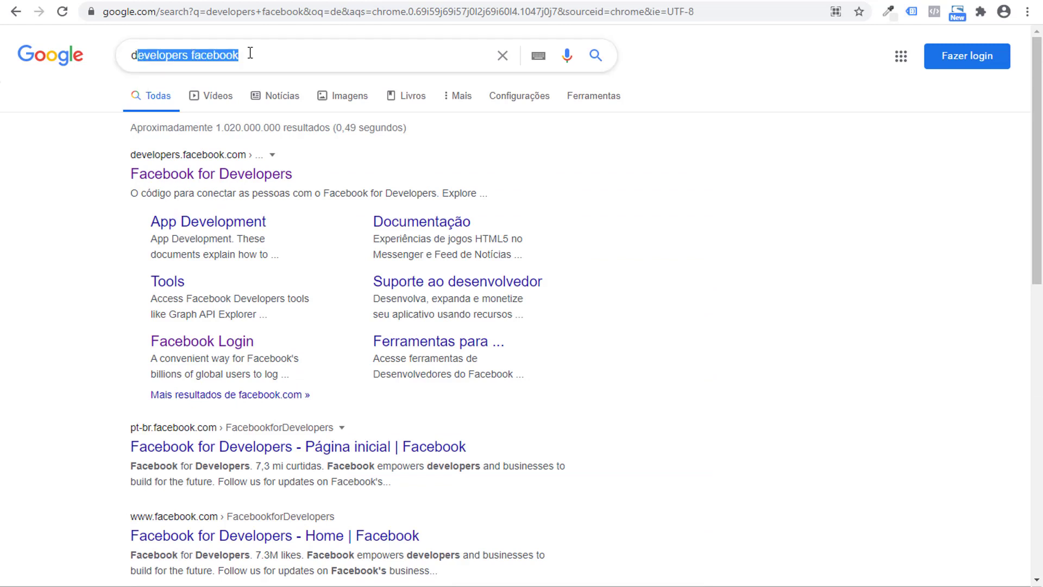
pyautogui.click(6, 309)
pyautogui.click(199, 184)
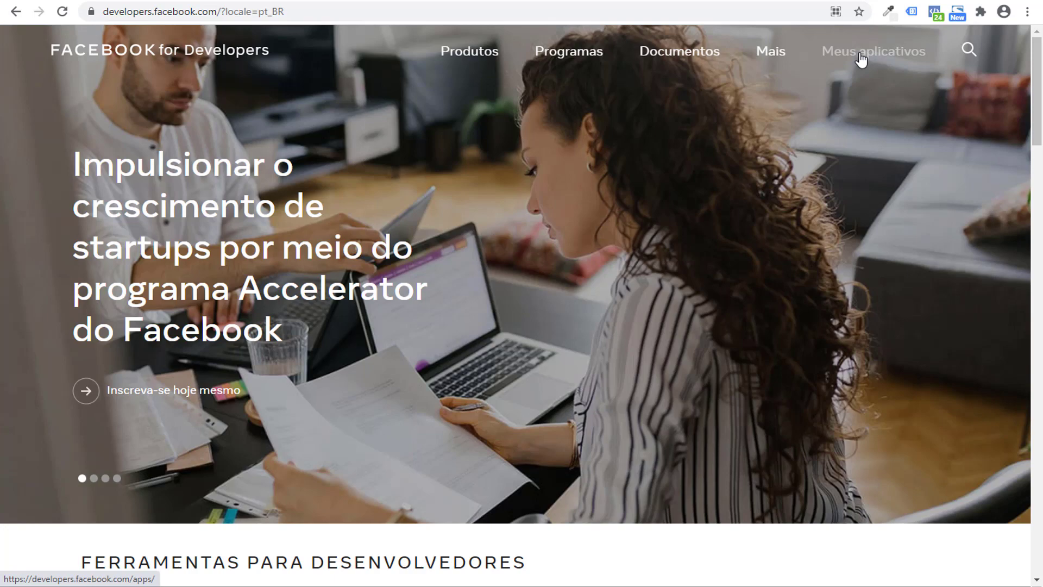
pyautogui.click(861, 59)
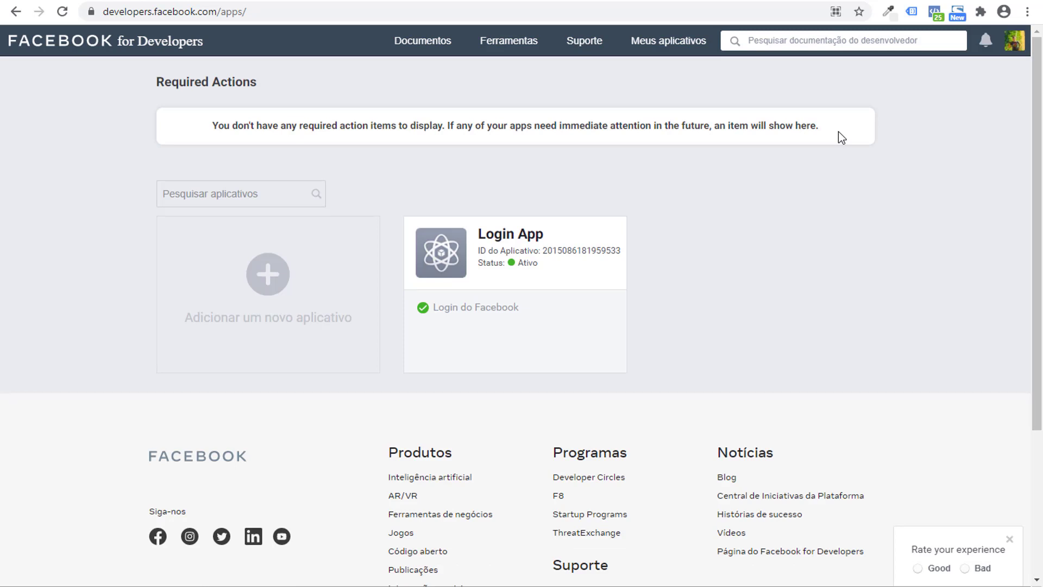
# Remove the existing Login App from the app list, confirming the removal with the account password.
pyautogui.scroll(-3, 929, 234)
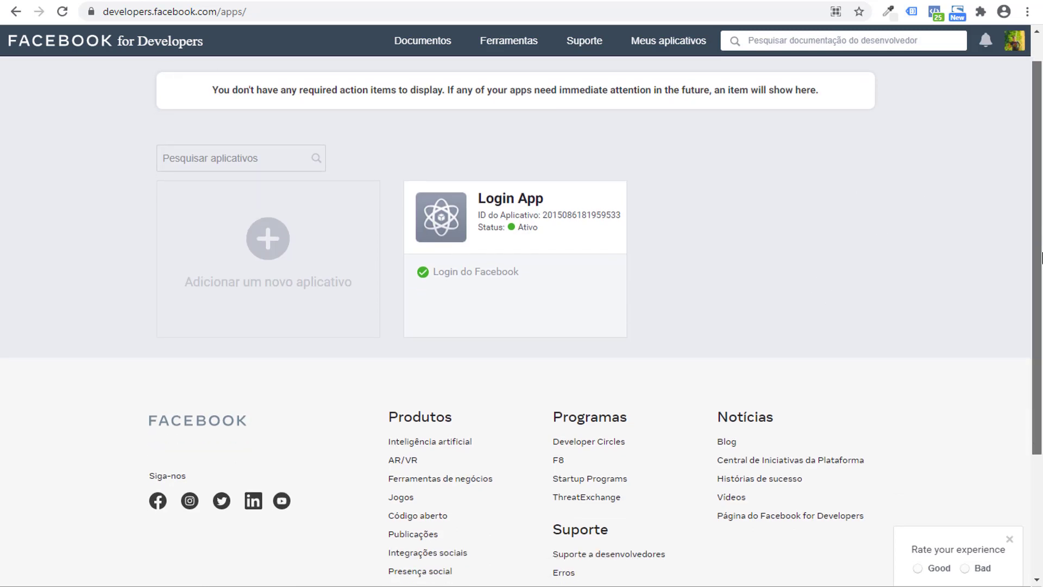
pyautogui.scroll(3, 913, 241)
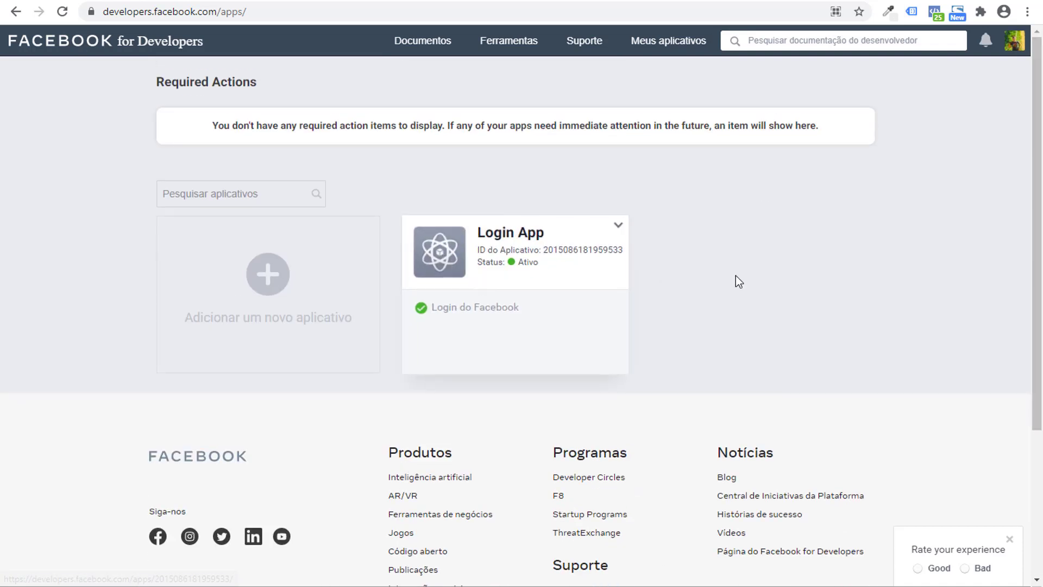
pyautogui.click(618, 225)
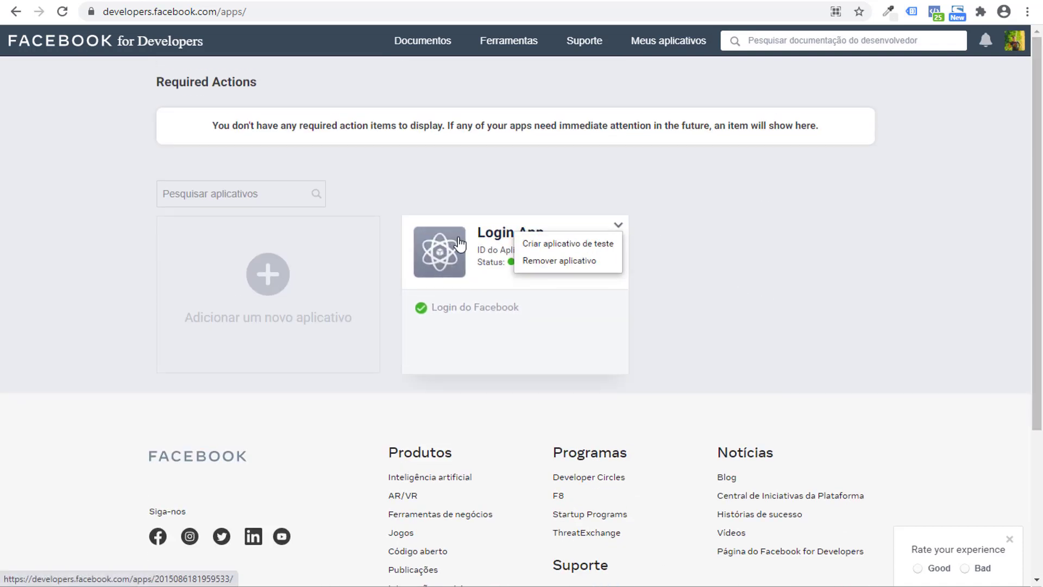
pyautogui.click(598, 263)
pyautogui.click(601, 357)
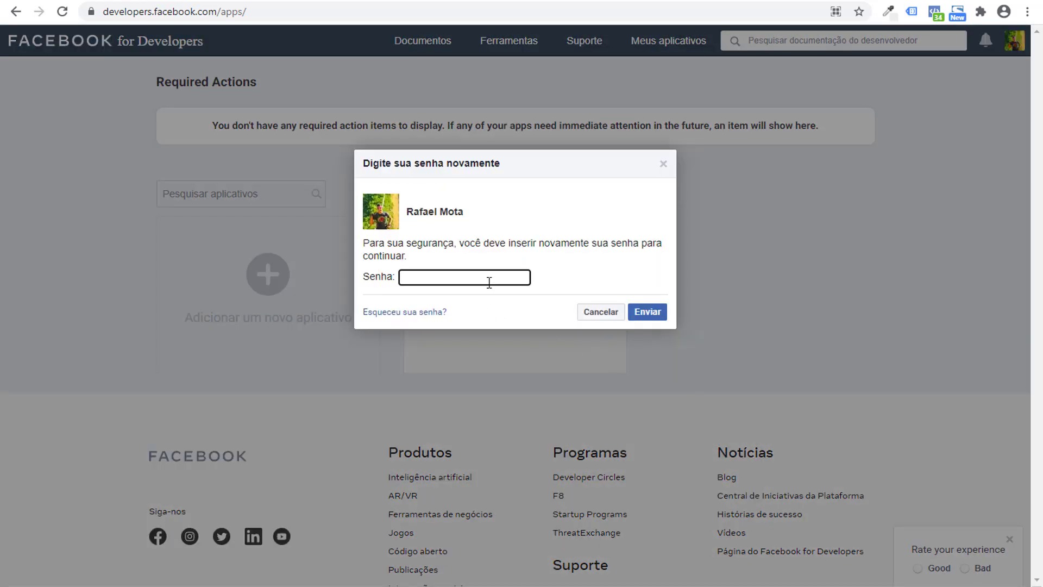
pyautogui.write('••••••••••')
pyautogui.press('Return')
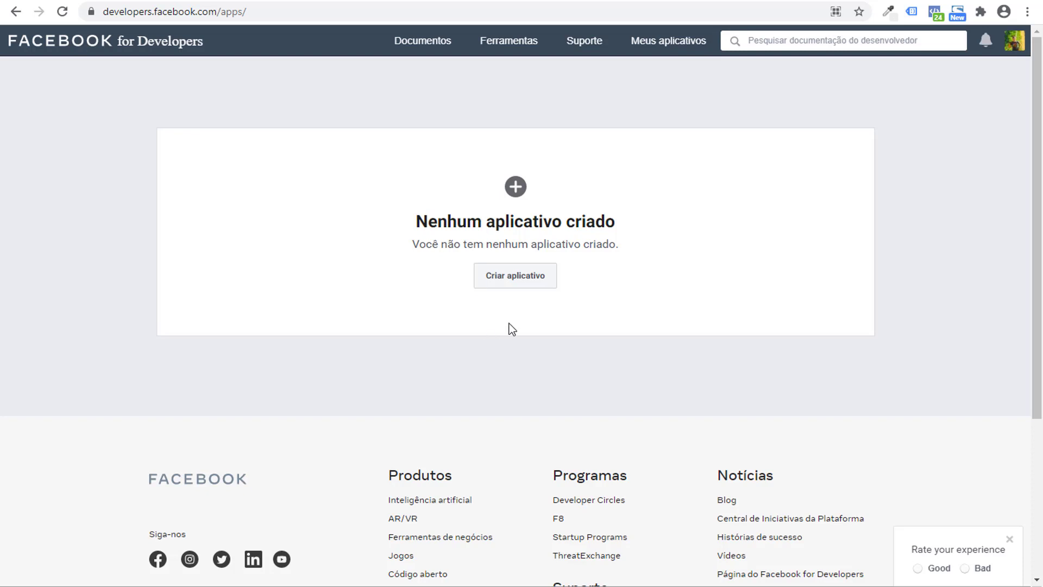
# Create an app ID for managing business integrations with the display name "Login Social Aula", usable by other companies.
pyautogui.click(515, 283)
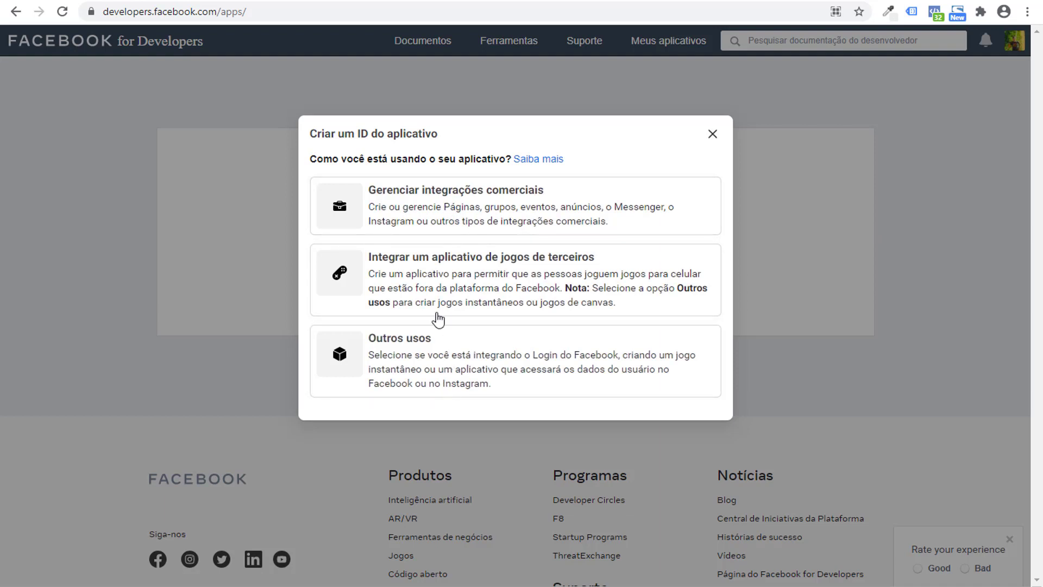
pyautogui.click(437, 193)
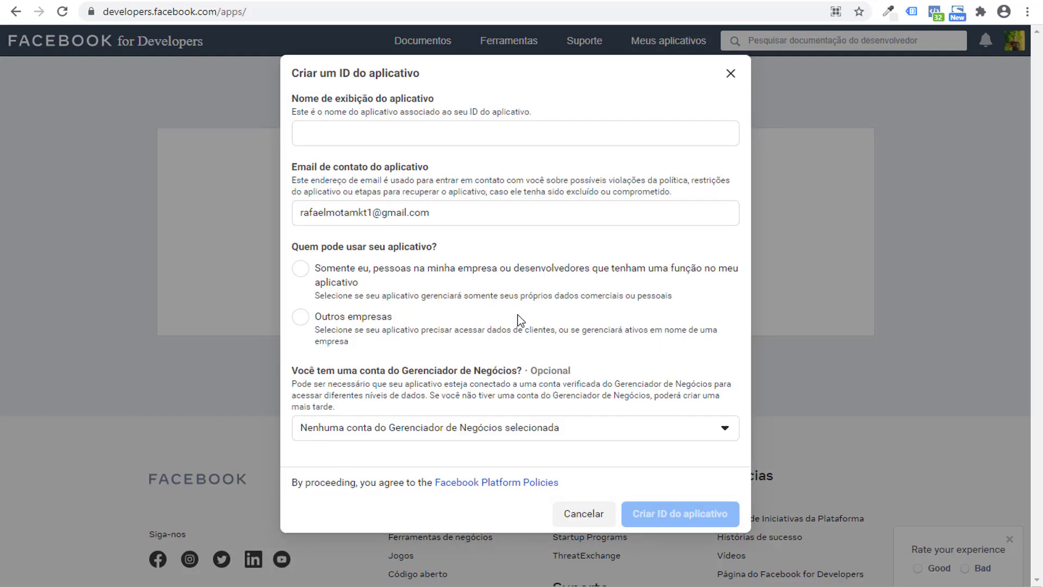
pyautogui.click(347, 142)
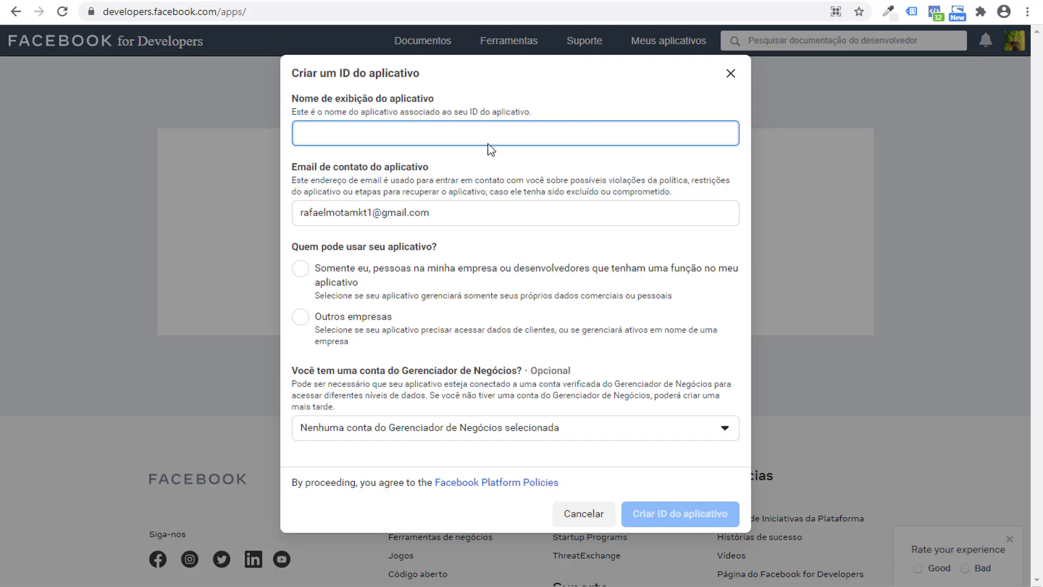
pyautogui.write('Login Social Aula')
pyautogui.click(301, 317)
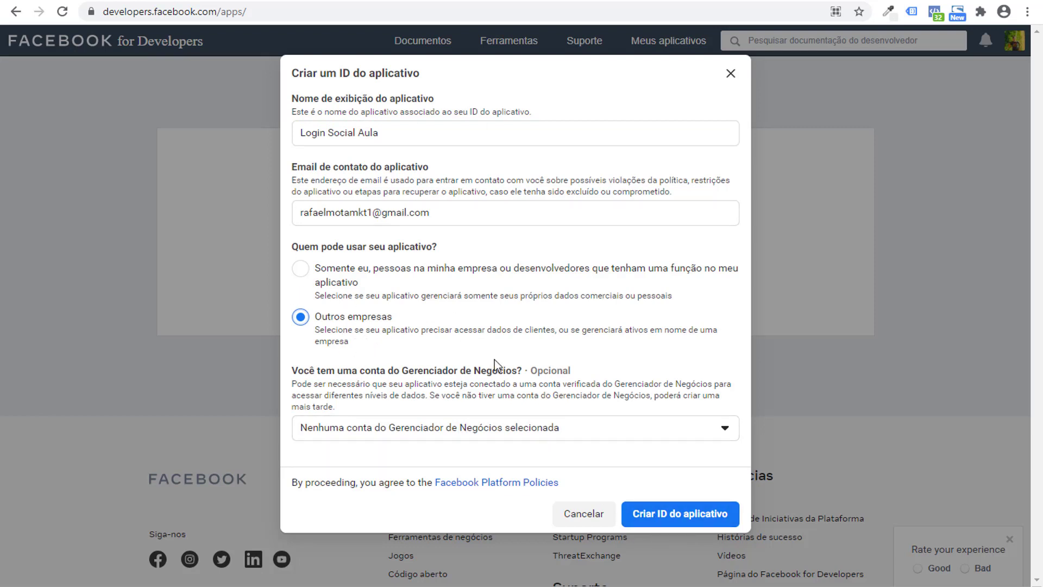
pyautogui.click(680, 527)
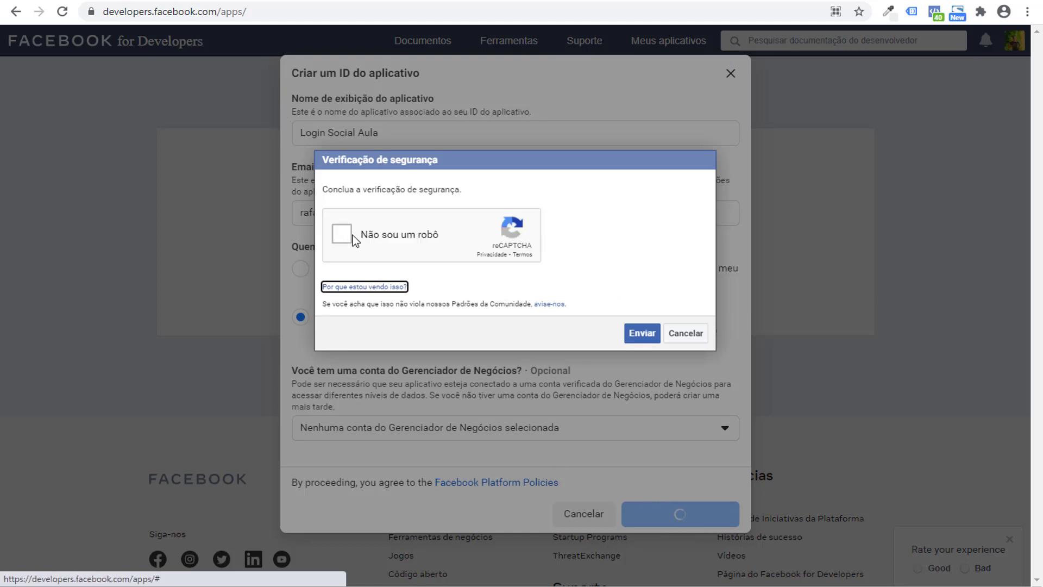
# Complete the reCAPTCHA security verification for the new app by selecting the matching image squares.
pyautogui.click(349, 235)
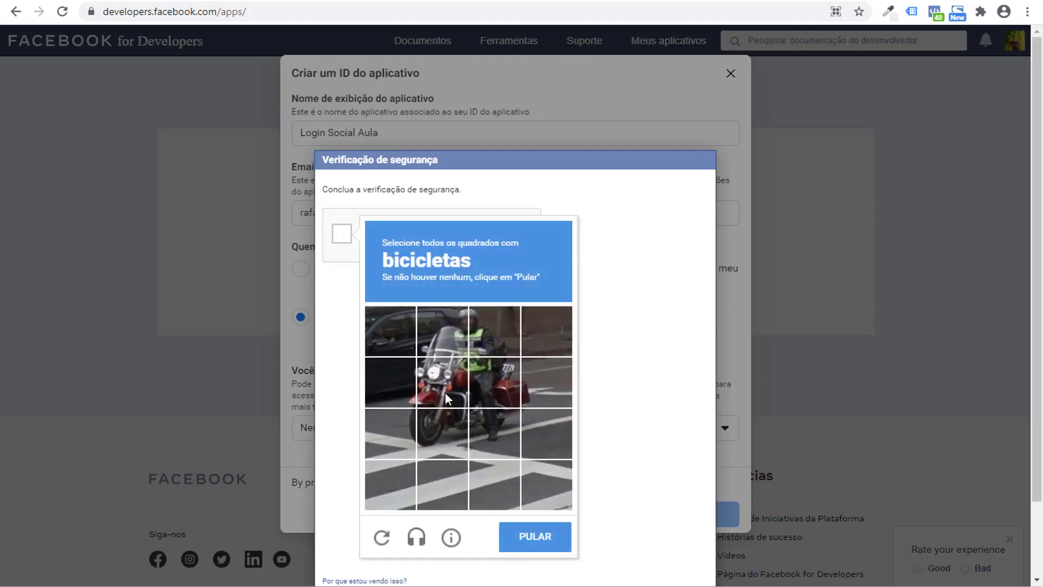
pyautogui.click(445, 392)
pyautogui.click(443, 433)
pyautogui.click(510, 413)
pyautogui.click(495, 326)
pyautogui.click(442, 316)
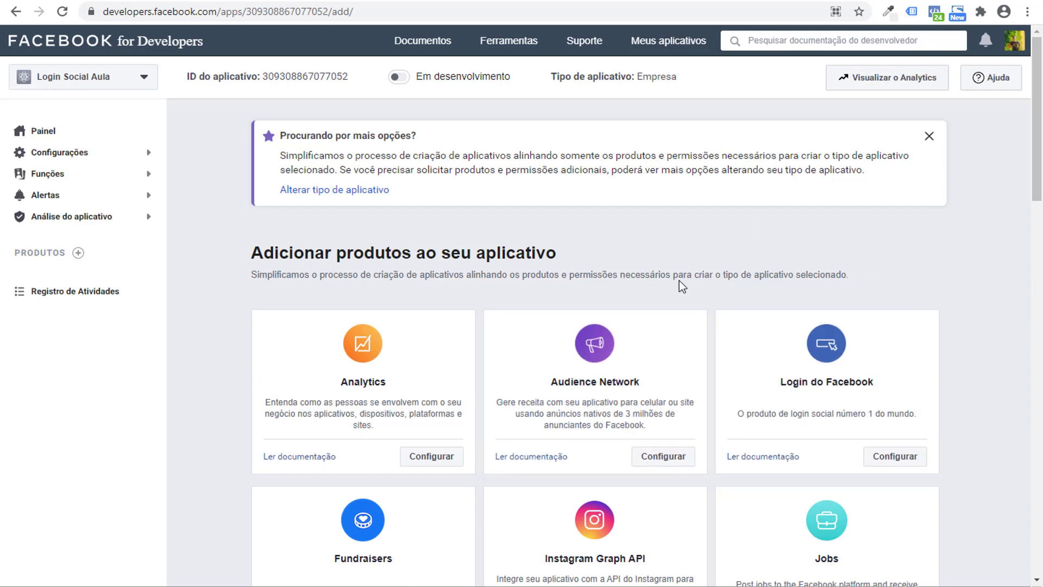
# Add the Login do Facebook product to the app and choose Web as its platform.
pyautogui.scroll(-3, 688, 284)
pyautogui.scroll(1, 680, 331)
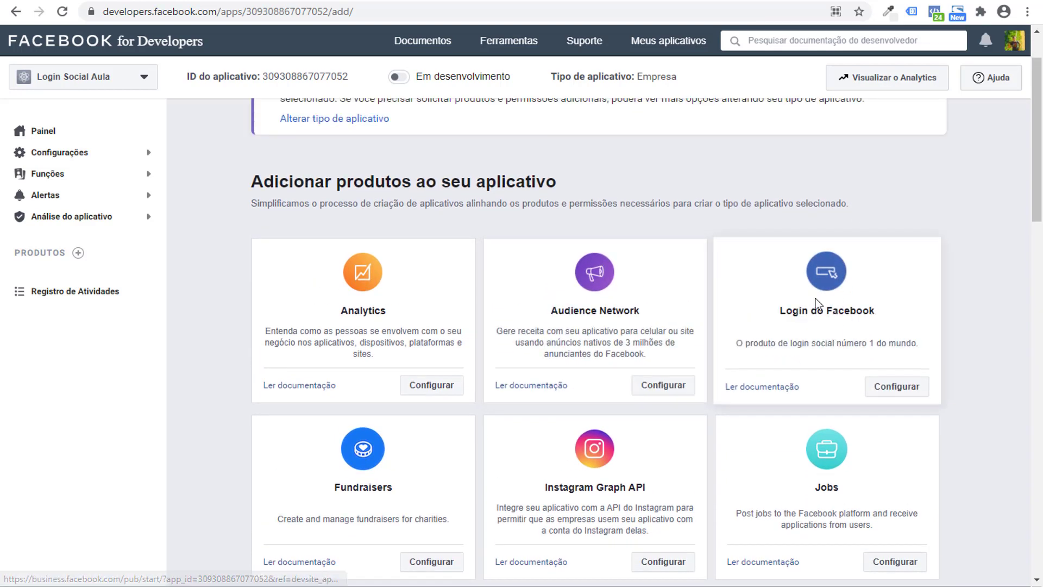
pyautogui.click(906, 392)
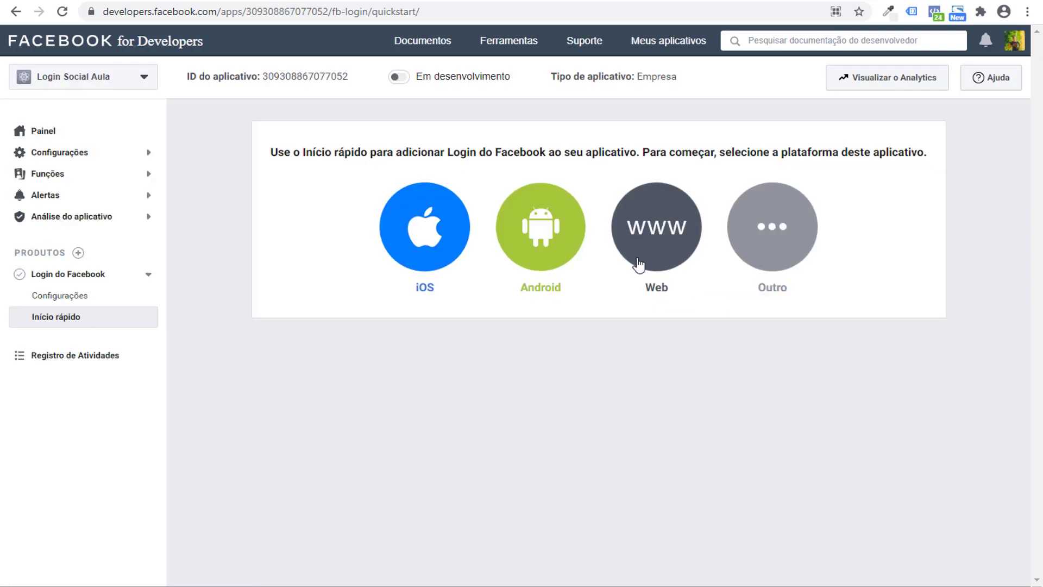
pyautogui.click(663, 241)
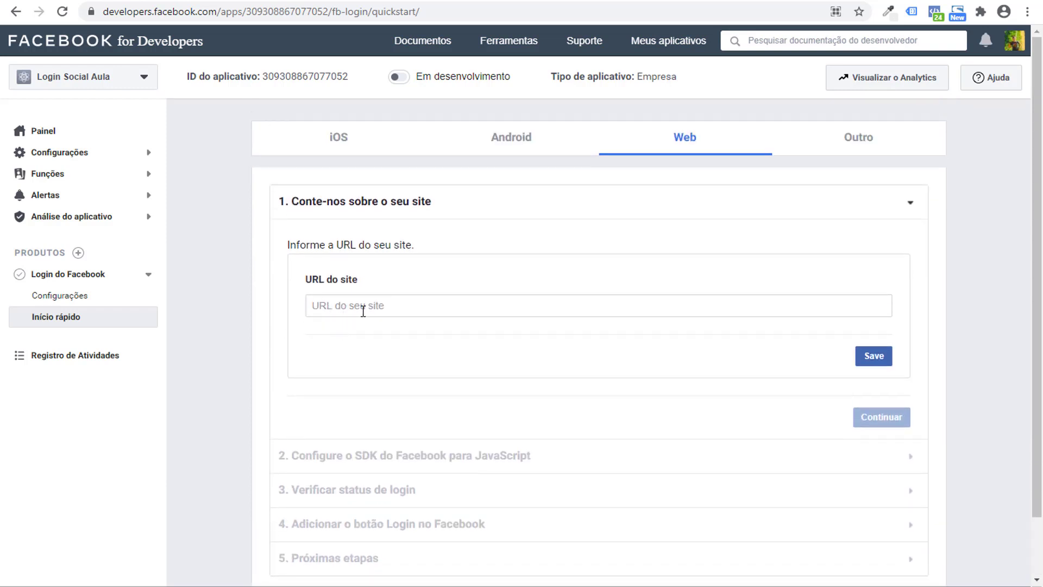
# Copy the store's base address from the Super Socializer settings page URL and return to the Facebook login quickstart.
pyautogui.hotkey('ctrl', 'Tab')
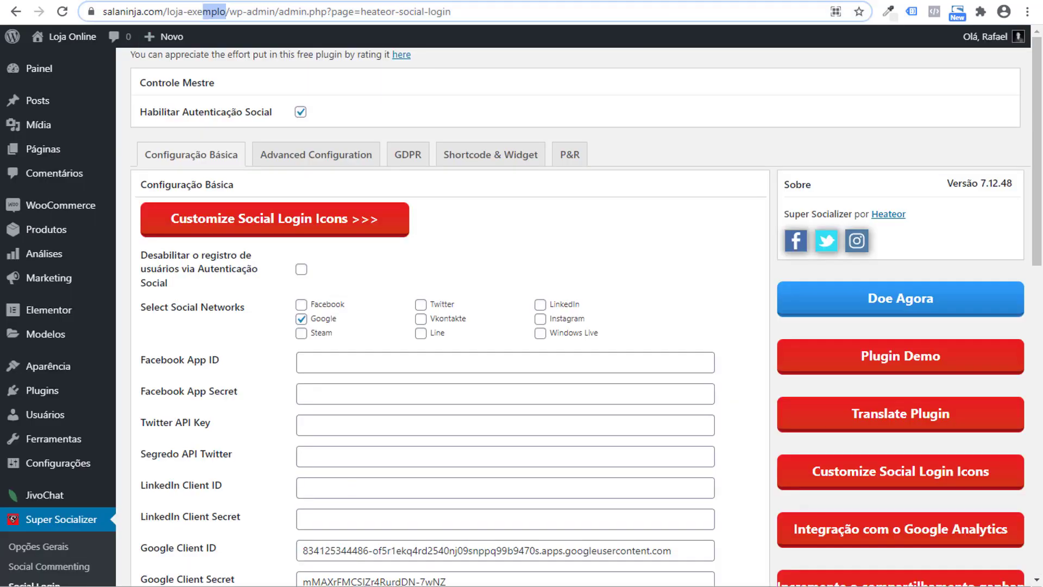
pyautogui.moveTo(104, 12); pyautogui.dragTo(237, 13)
pyautogui.rightClick(237, 14)
pyautogui.click(260, 89)
pyautogui.hotkey('ctrl', 'Tab')
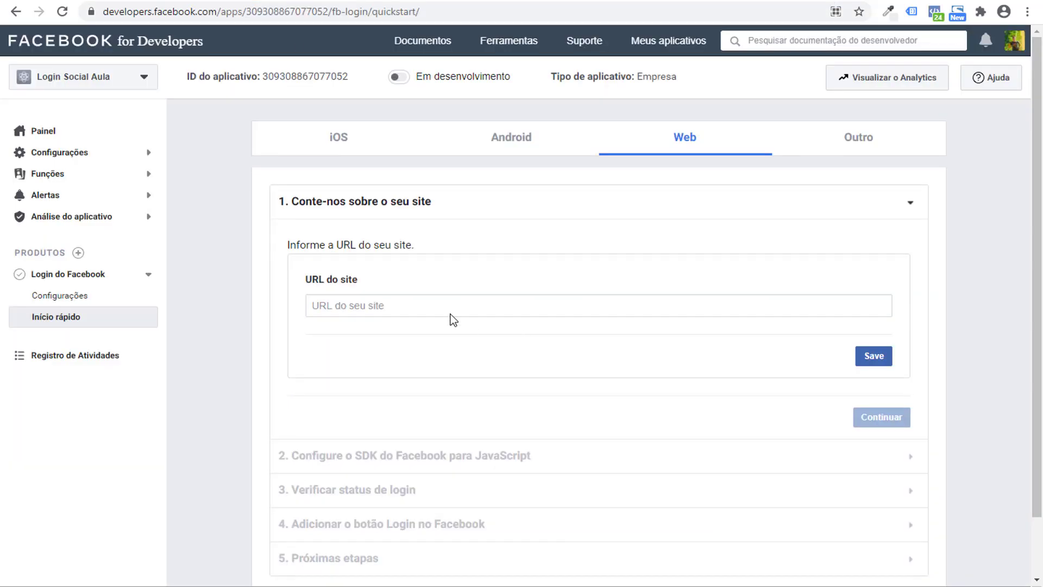
pyautogui.click(466, 308)
pyautogui.rightClick(441, 306)
pyautogui.click(512, 419)
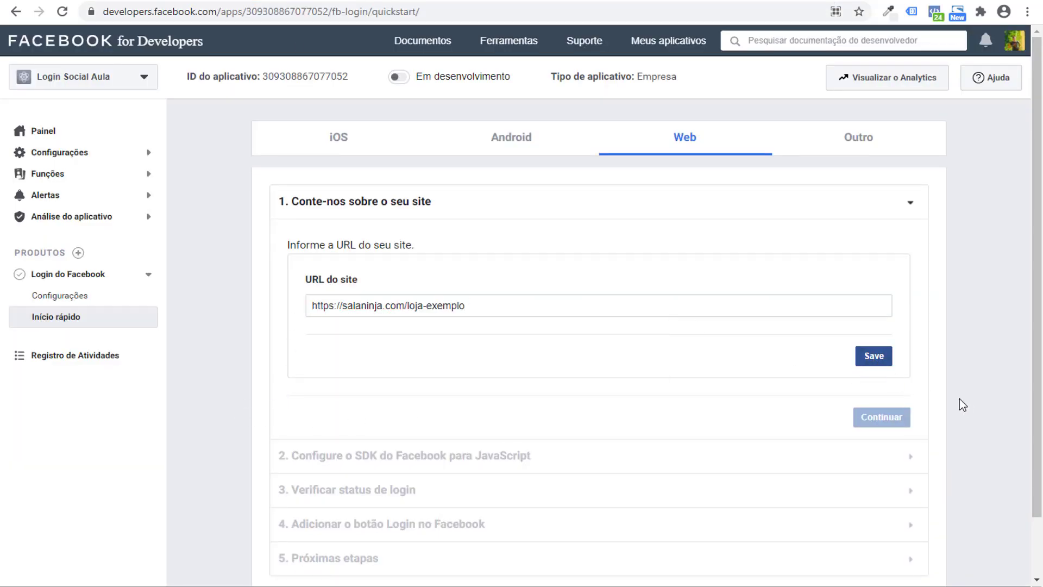
pyautogui.press('Return')
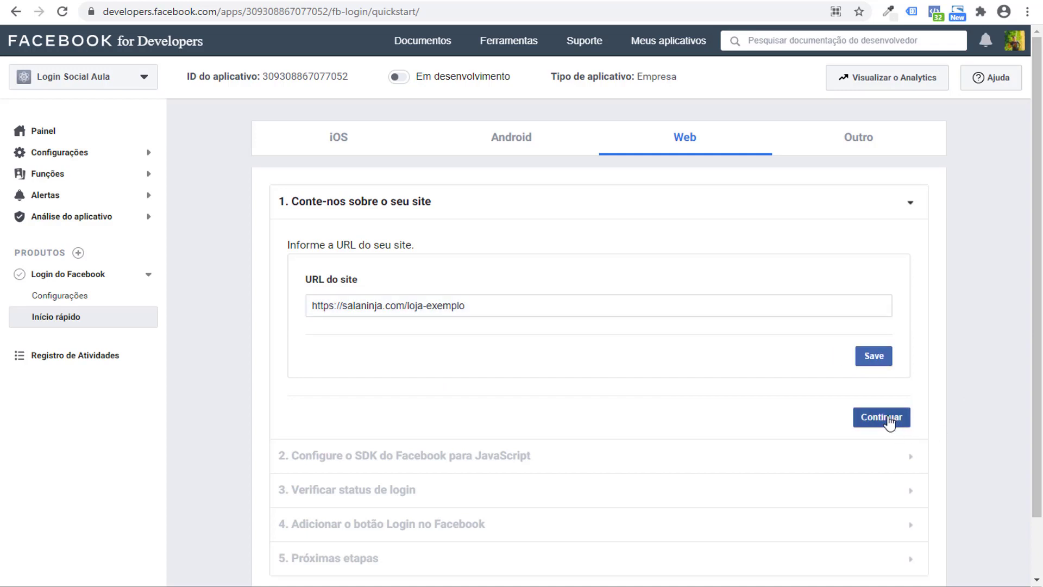
pyautogui.click(886, 418)
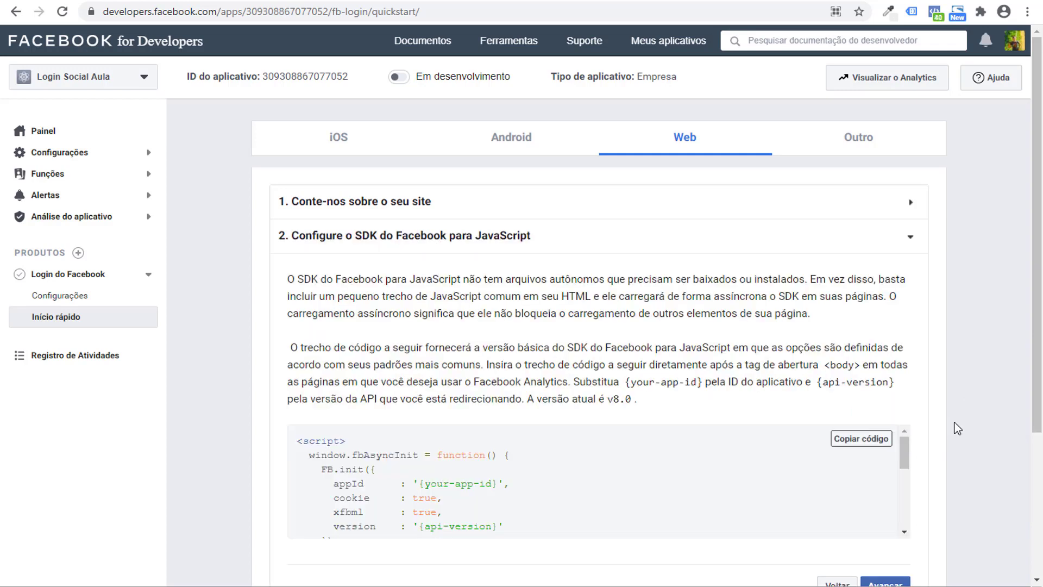
# Copy the app ID from the Facebook app's basic settings and paste it into Super Socializer's Facebook App ID field.
pyautogui.click(145, 154)
pyautogui.click(47, 175)
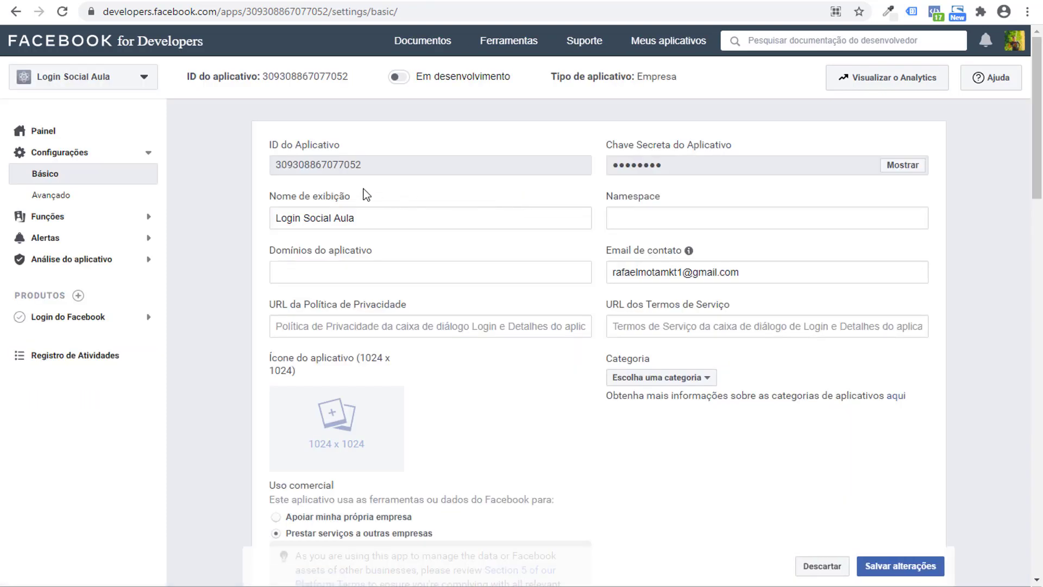
pyautogui.moveTo(359, 165); pyautogui.dragTo(259, 167)
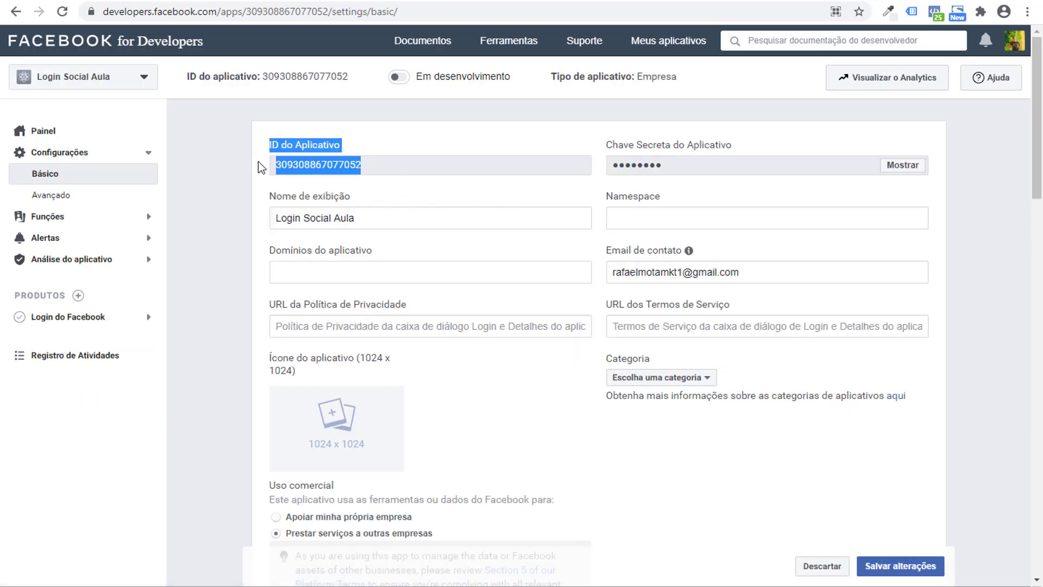
pyautogui.doubleClick(297, 164)
pyautogui.rightClick(297, 163)
pyautogui.click(326, 173)
pyautogui.hotkey('alt', 'Tab')
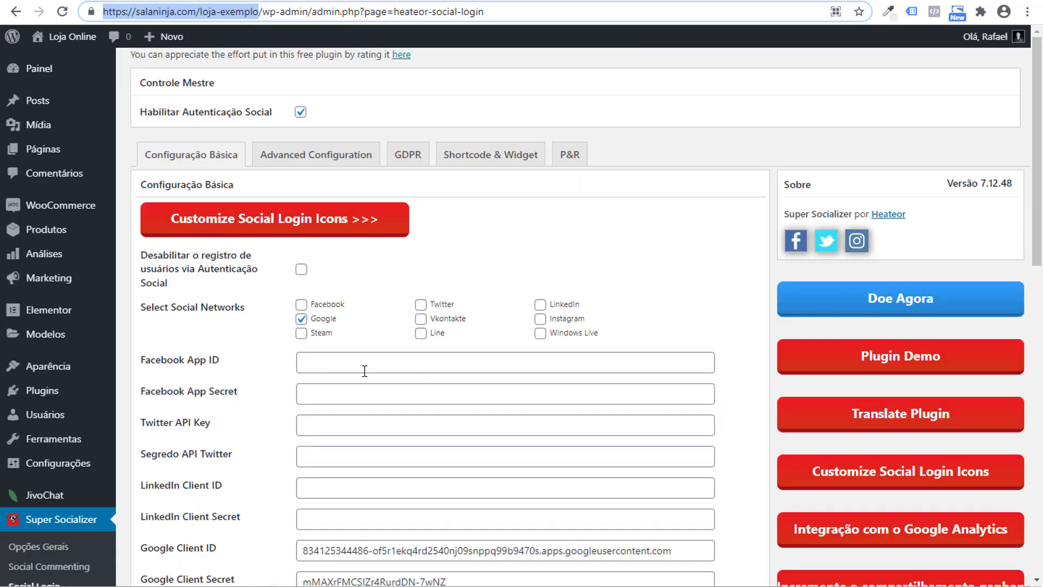
pyautogui.click(345, 361)
pyautogui.rightClick(337, 358)
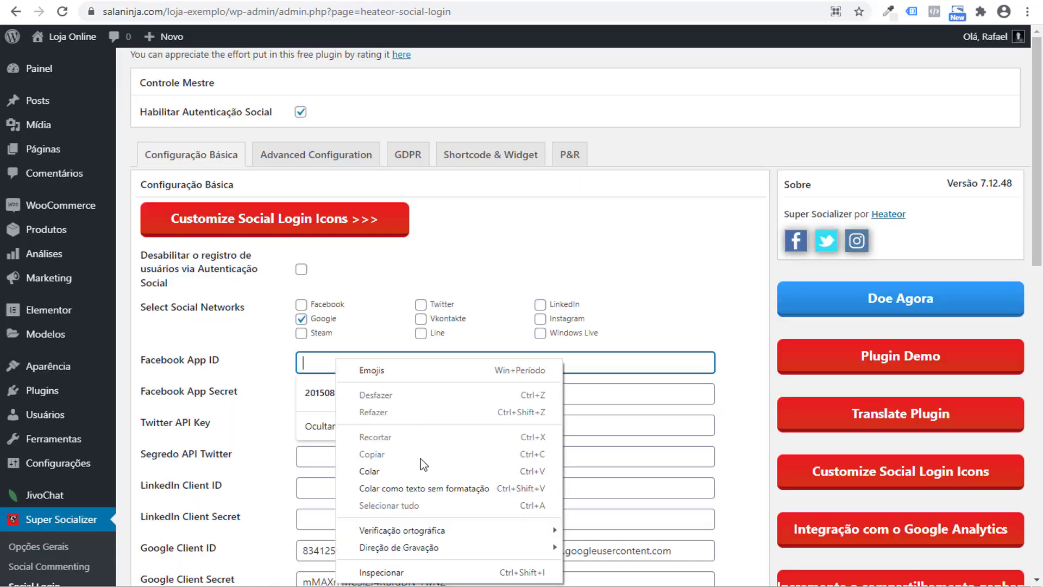
pyautogui.click(416, 470)
# Reveal and copy the app secret in the Facebook app's basic settings and return to the Super Socializer settings.
pyautogui.hotkey('alt', 'Tab')
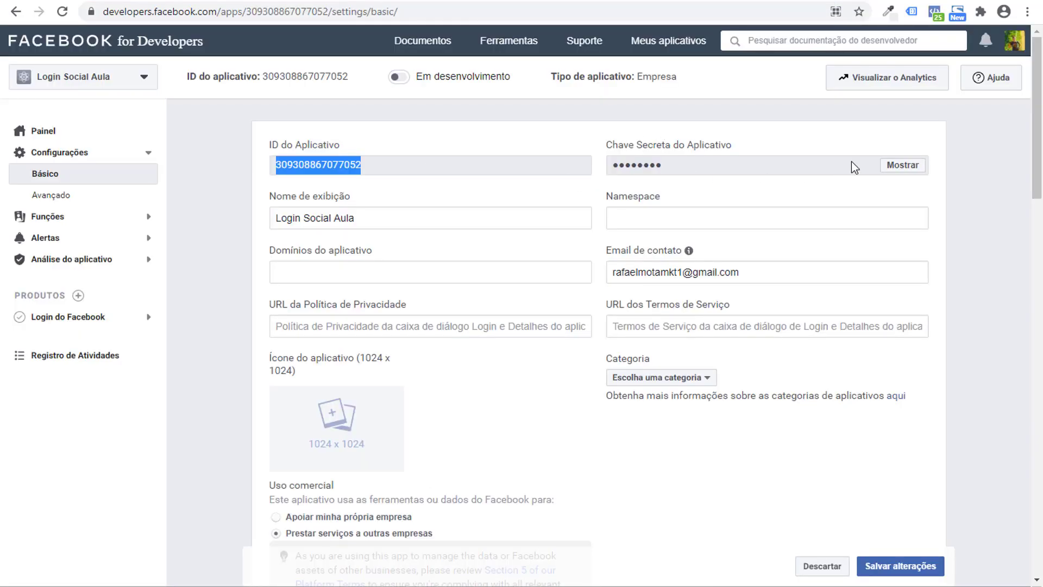
pyautogui.click(894, 166)
pyautogui.doubleClick(693, 167)
pyautogui.rightClick(693, 167)
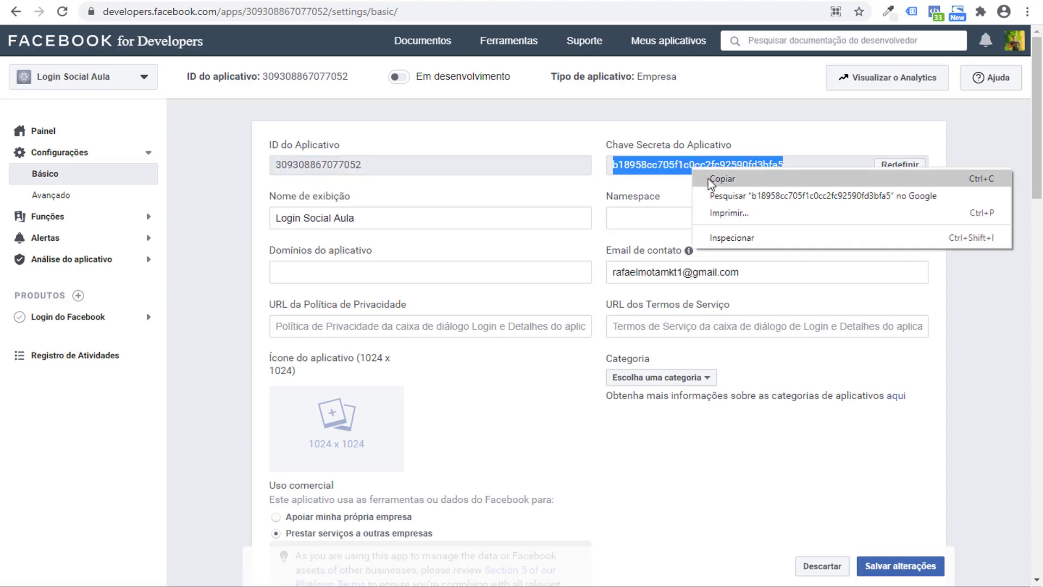
pyautogui.click(714, 180)
pyautogui.hotkey('alt', 'Tab')
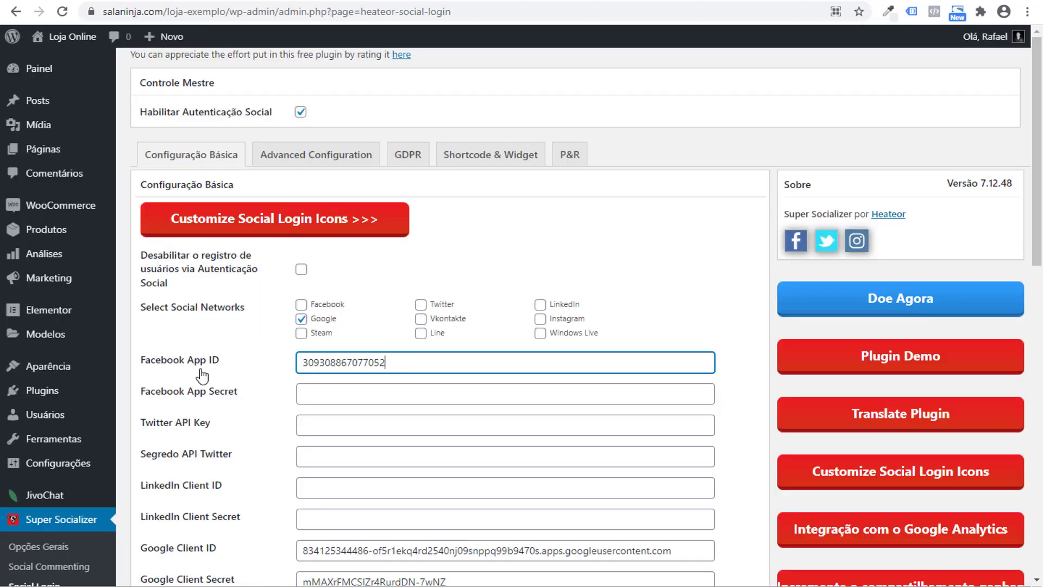
# Paste the app secret into the Facebook App Secret field and save the Super Socializer settings.
pyautogui.click(313, 392)
pyautogui.rightClick(314, 392)
pyautogui.click(406, 279)
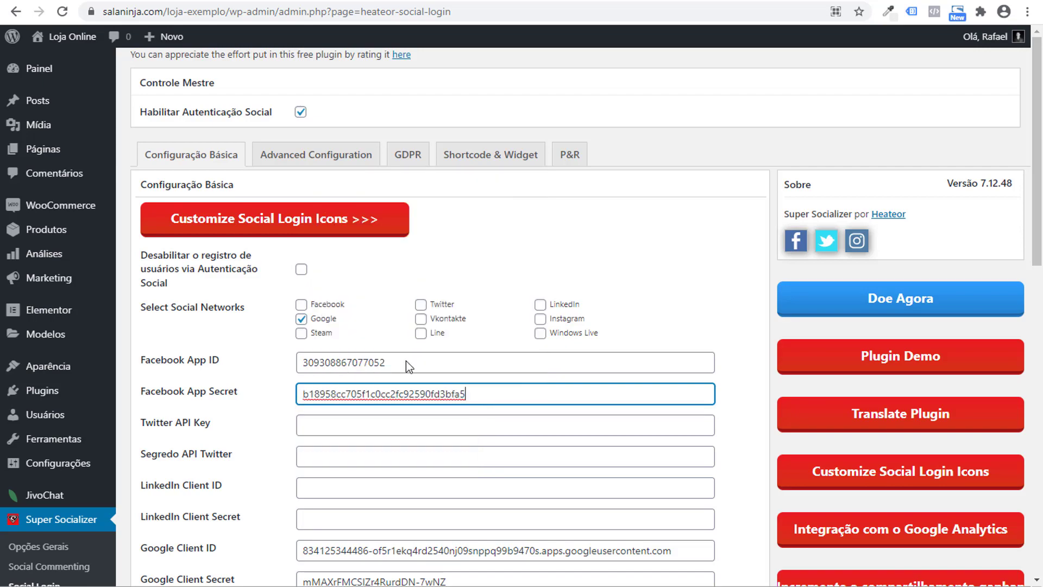
pyautogui.scroll(-15, 401, 406)
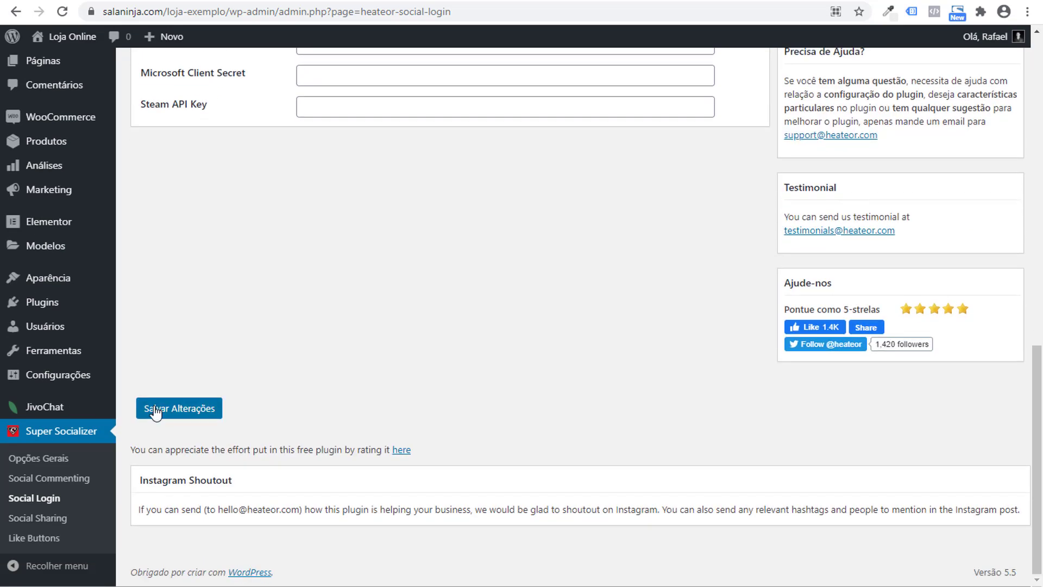
pyautogui.click(156, 410)
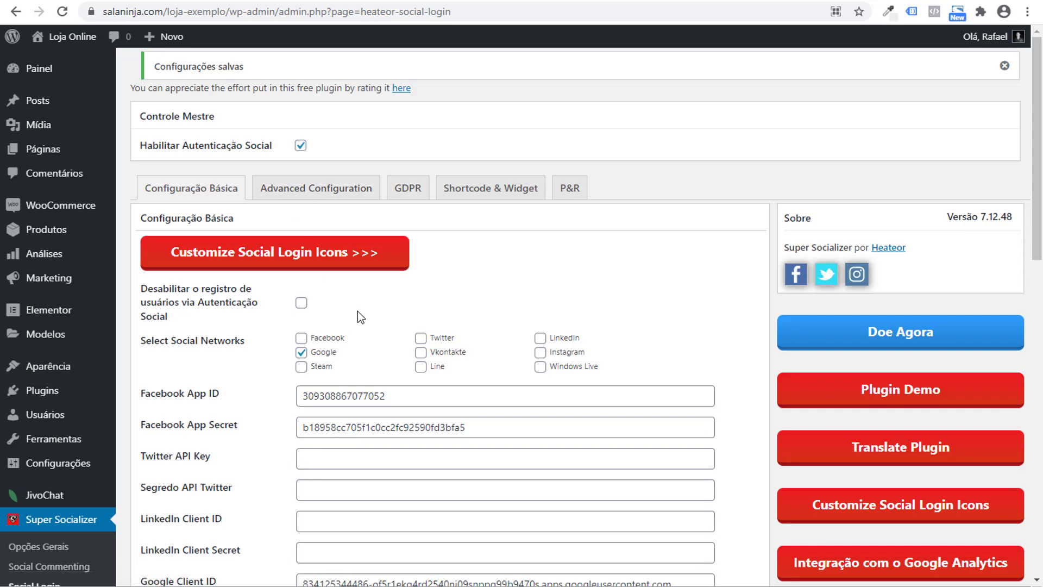
# Return to the Facebook app's basic settings and examine the privacy policy URL field.
pyautogui.hotkey('ctrl', 'Tab')
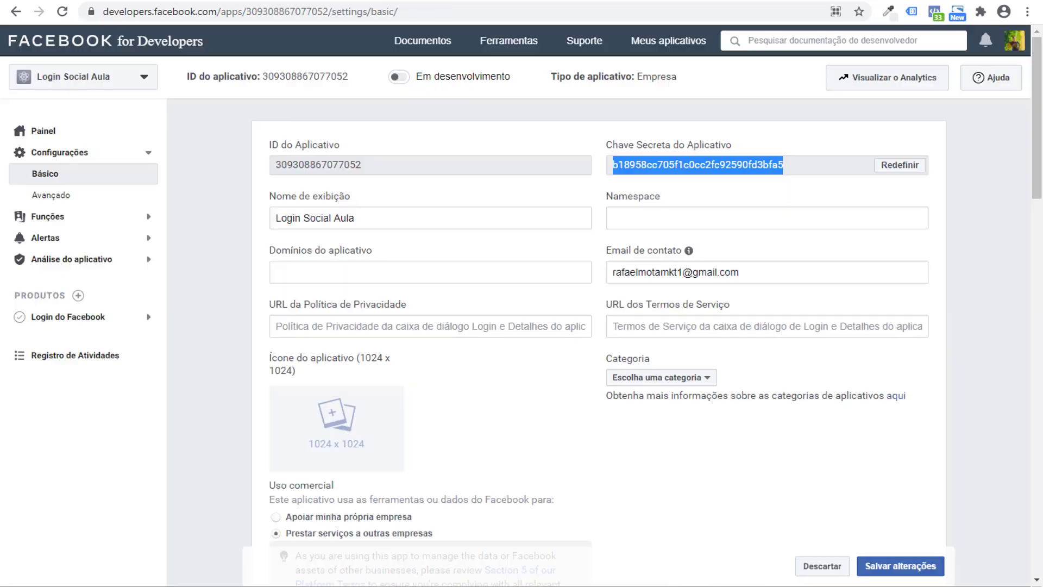
pyautogui.click(1018, 234)
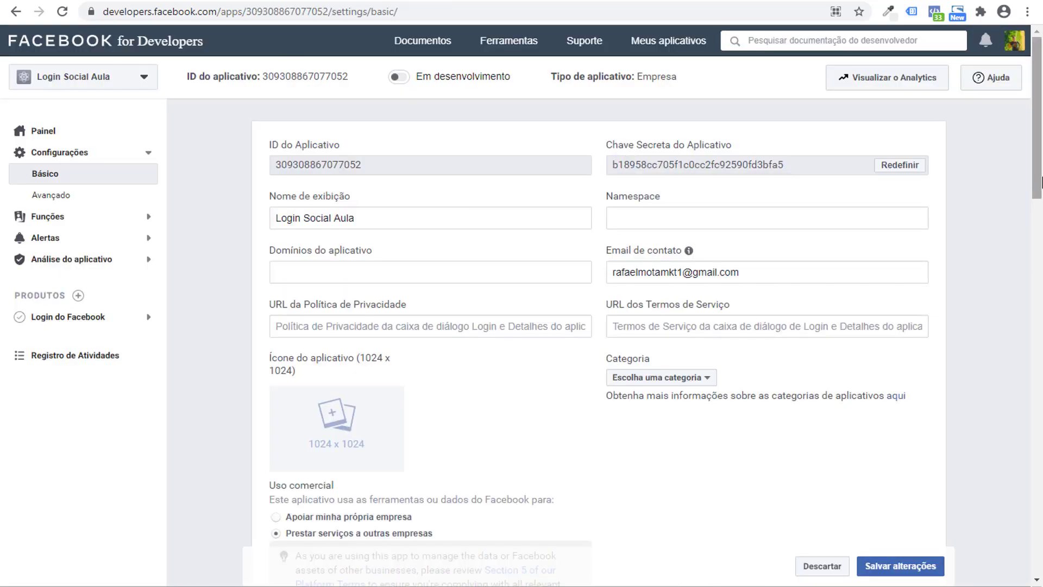
pyautogui.scroll(-1, 1019, 233)
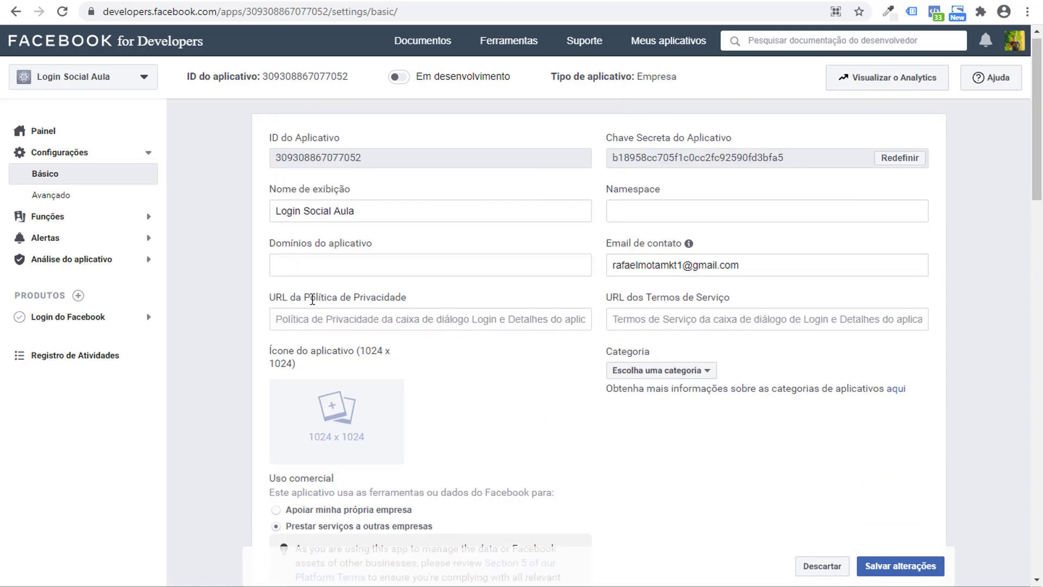
pyautogui.tripleClick(312, 300)
pyautogui.click(466, 319)
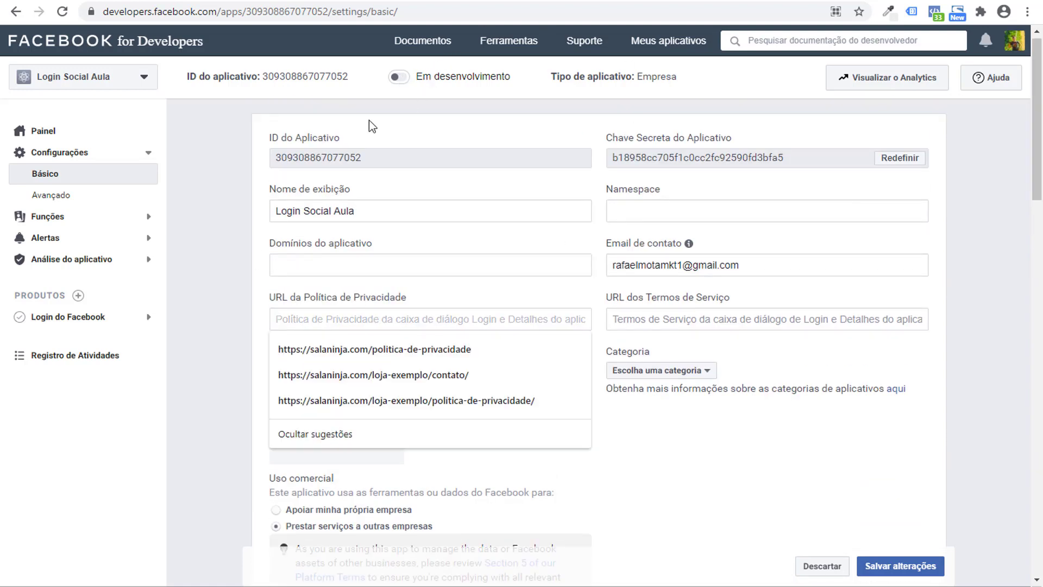
pyautogui.click(217, 346)
# Create a new privacy policy page from the WordPress privacy settings and publish it.
pyautogui.hotkey('ctrl', 'Tab')
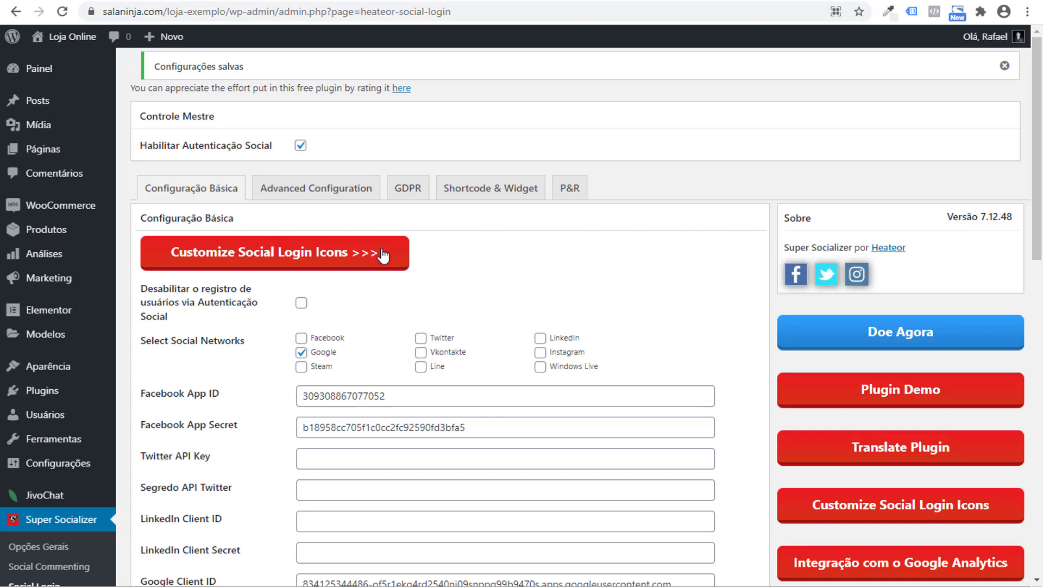
pyautogui.scroll(-1, 389, 295)
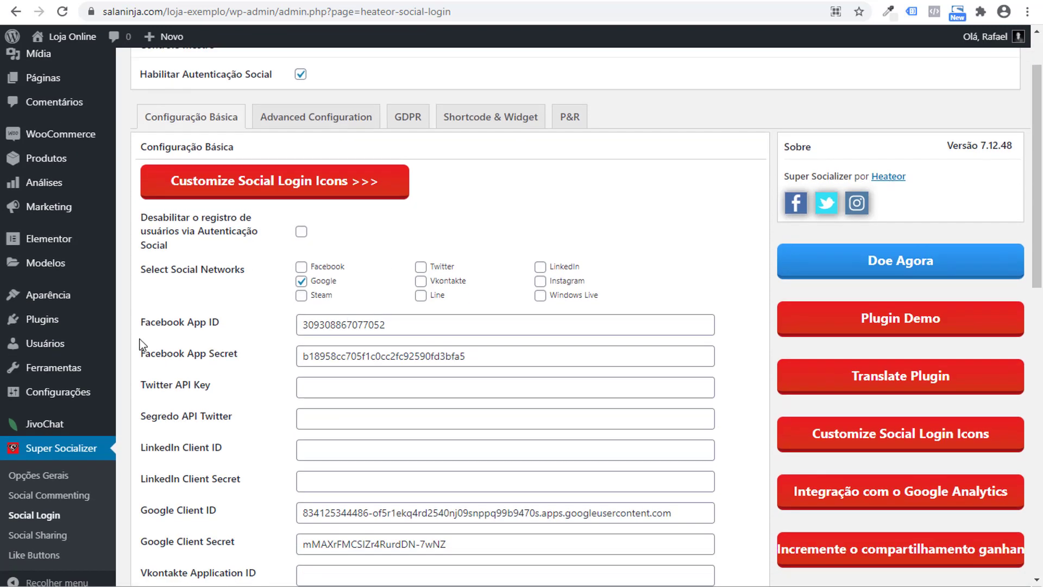
pyautogui.moveTo(81, 392)
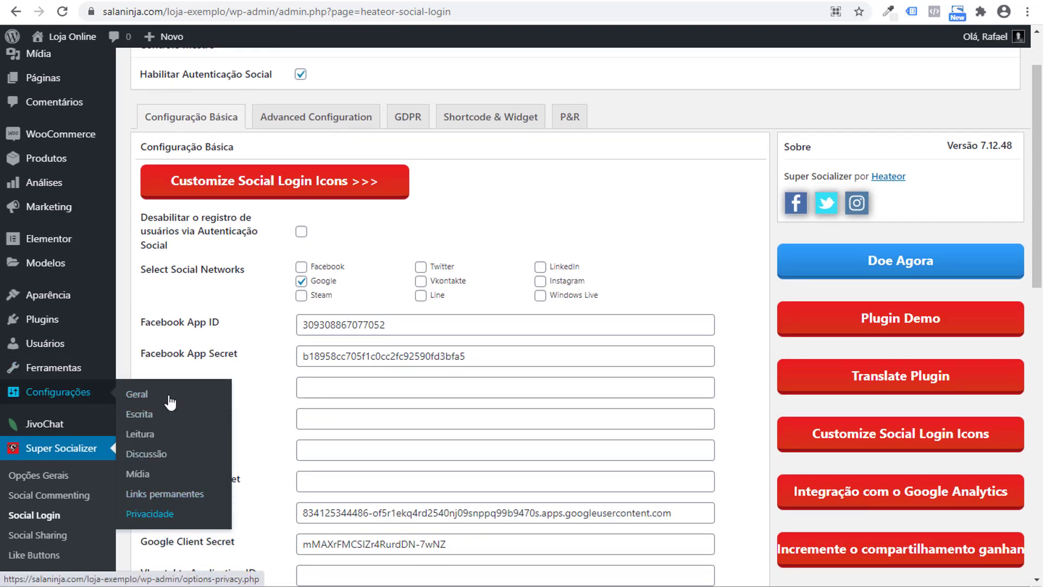
pyautogui.click(150, 514)
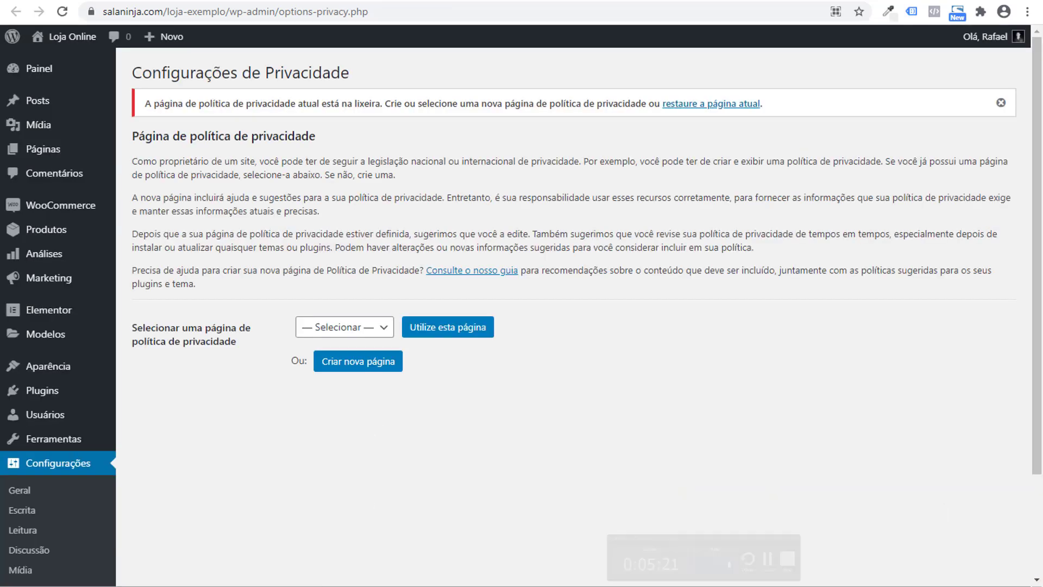
pyautogui.click(351, 367)
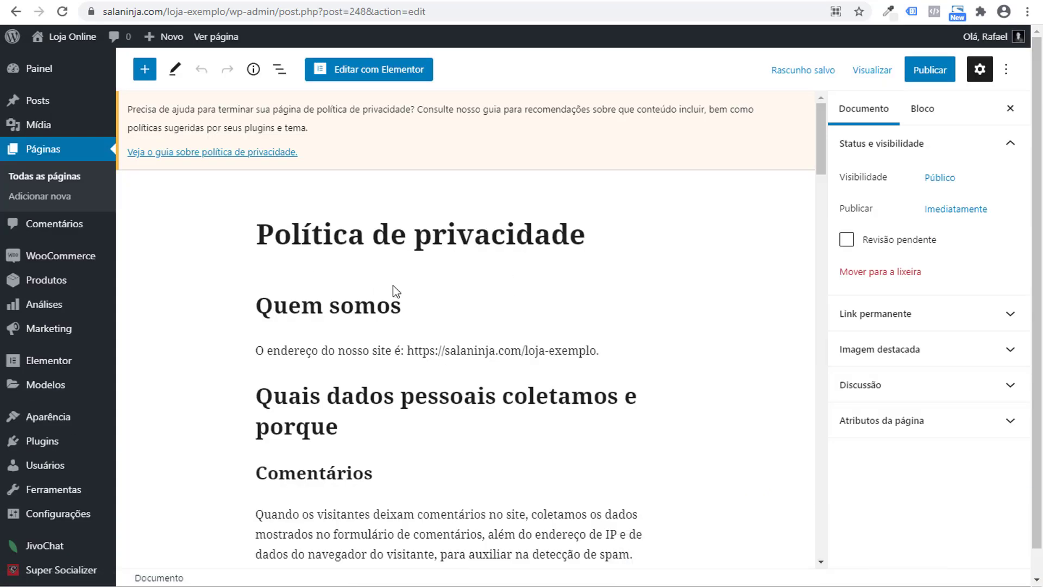
pyautogui.scroll(-3, 461, 237)
pyautogui.scroll(3, 461, 237)
pyautogui.click(930, 69)
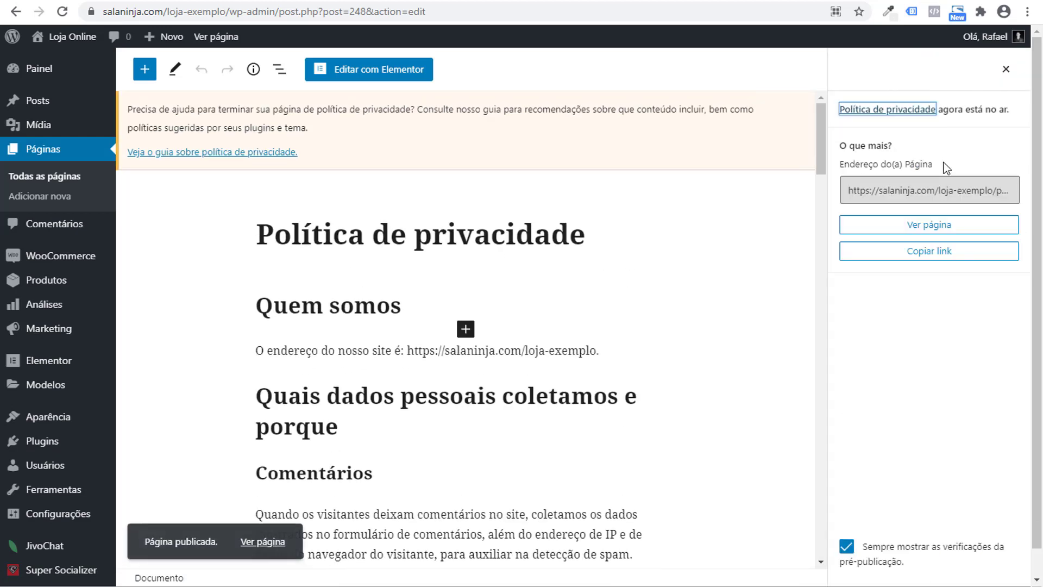
pyautogui.click(928, 188)
pyautogui.rightClick(929, 189)
pyautogui.click(787, 202)
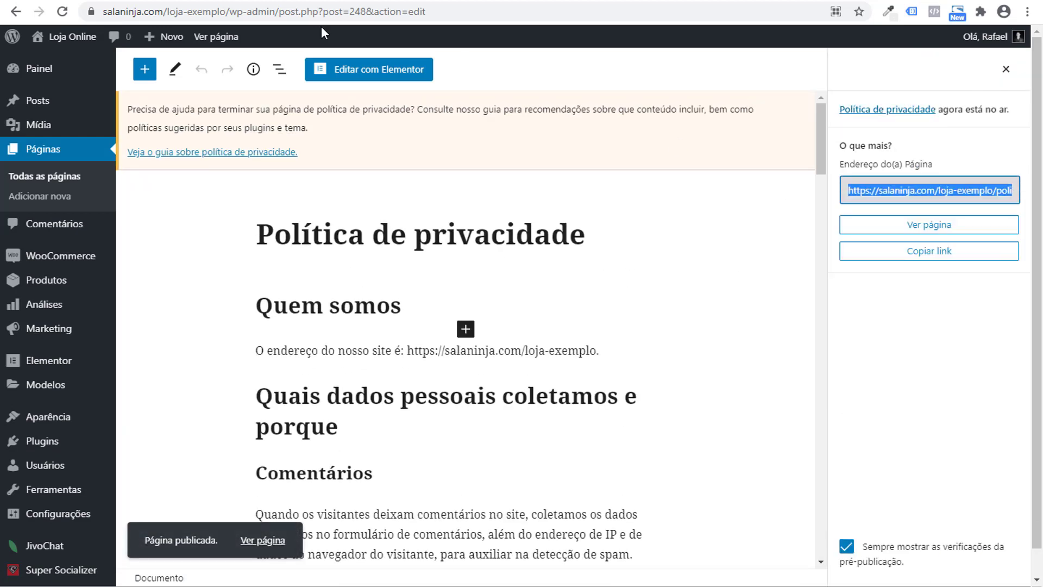
pyautogui.click(452, 0)
pyautogui.click(358, 312)
pyautogui.rightClick(433, 321)
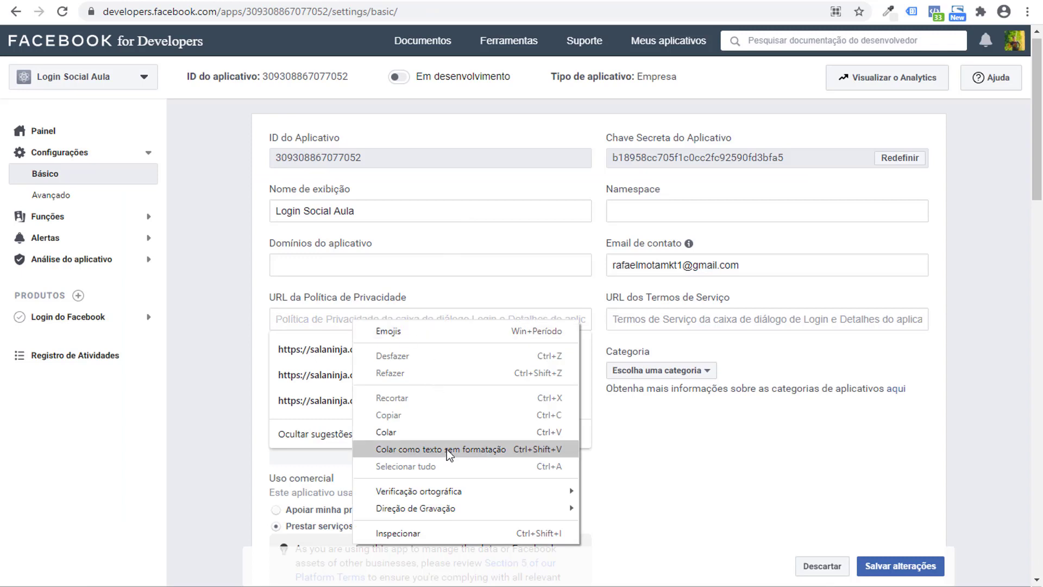
pyautogui.click(429, 433)
pyautogui.click(214, 421)
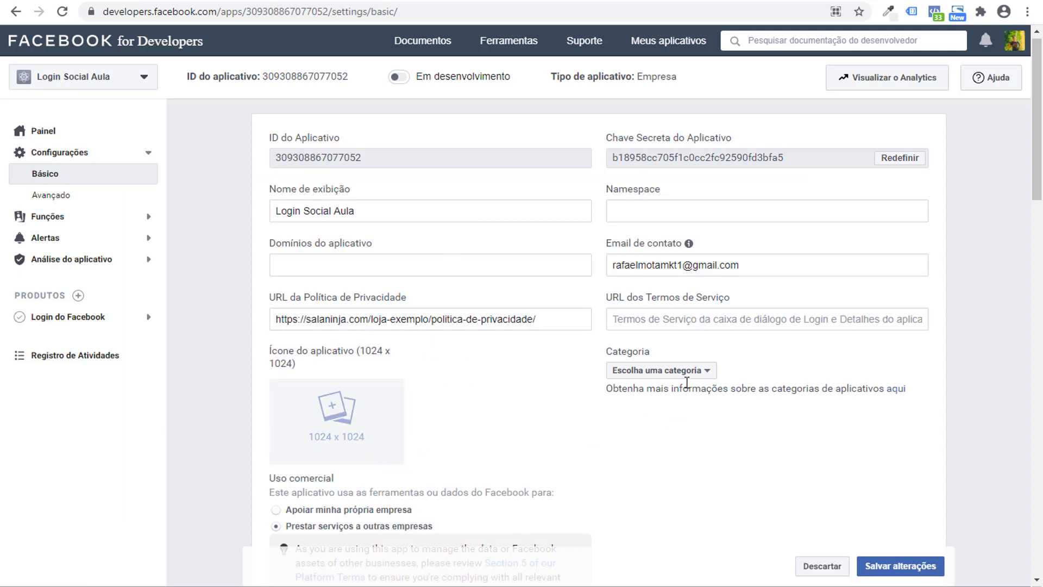
# Set the Facebook app's category to Compras and save the basic settings.
pyautogui.click(701, 372)
pyautogui.click(693, 197)
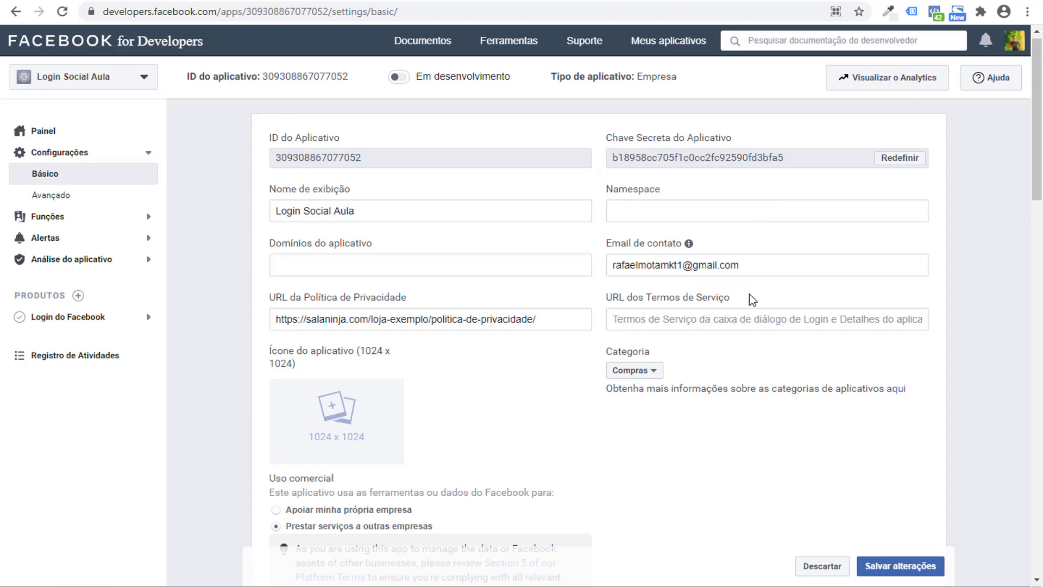
pyautogui.scroll(-2, 947, 500)
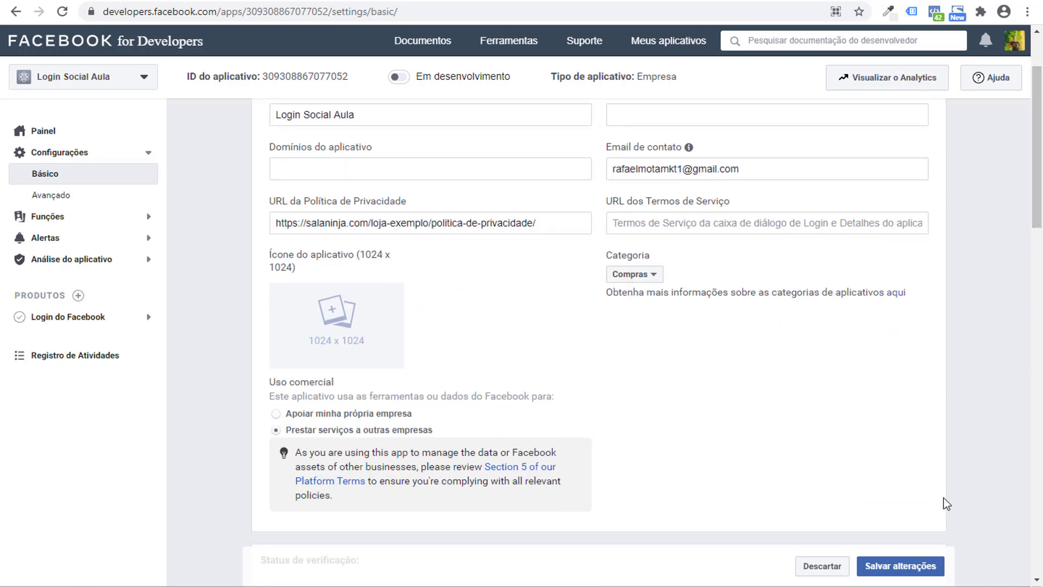
pyautogui.click(926, 565)
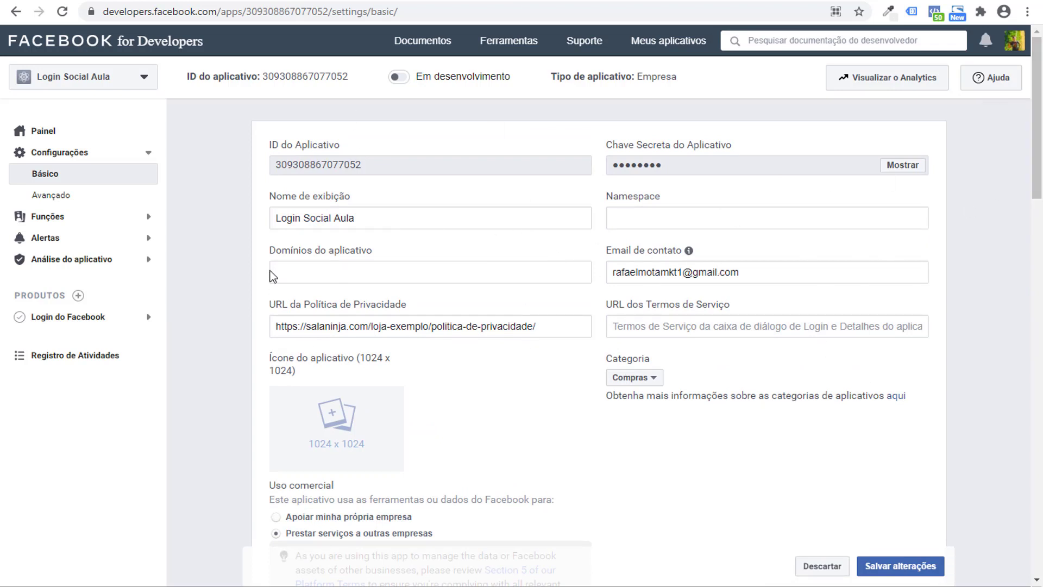
# Open the Login do Facebook settings and examine the client OAuth options and valid redirect URIs field.
pyautogui.click(150, 320)
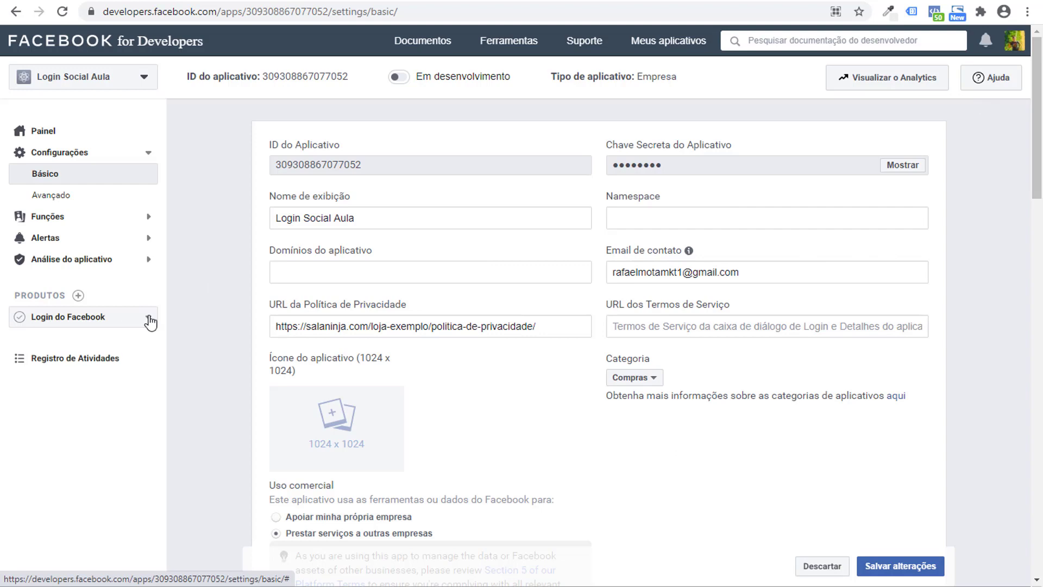
pyautogui.click(76, 340)
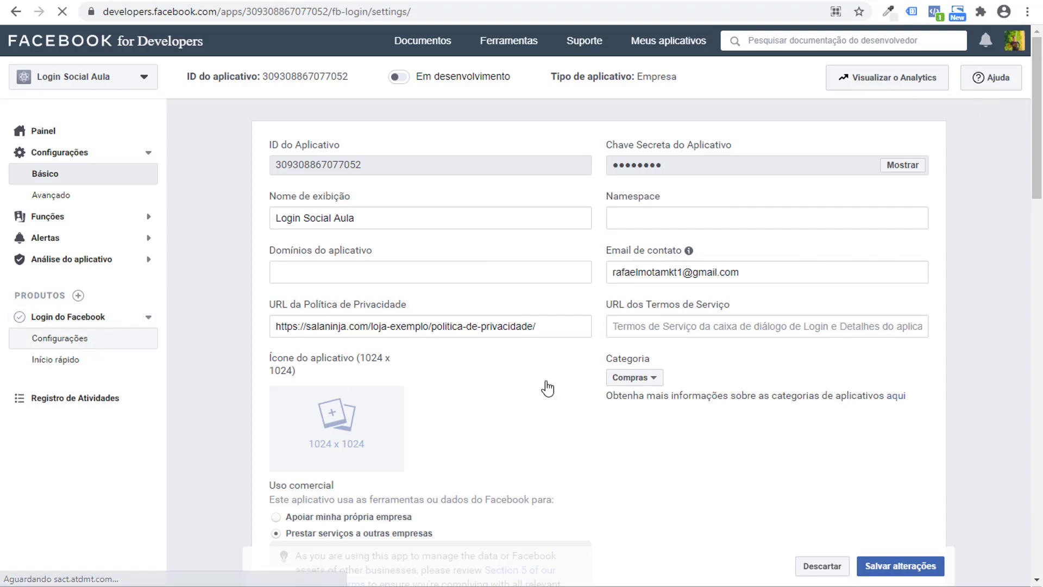
pyautogui.scroll(-3, 280, 338)
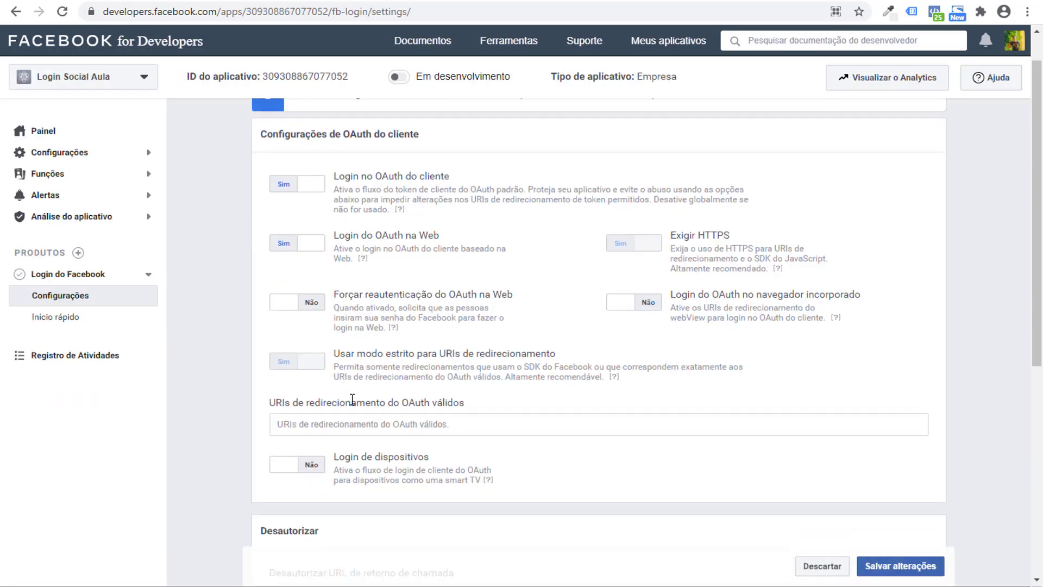
pyautogui.scroll(3, 279, 338)
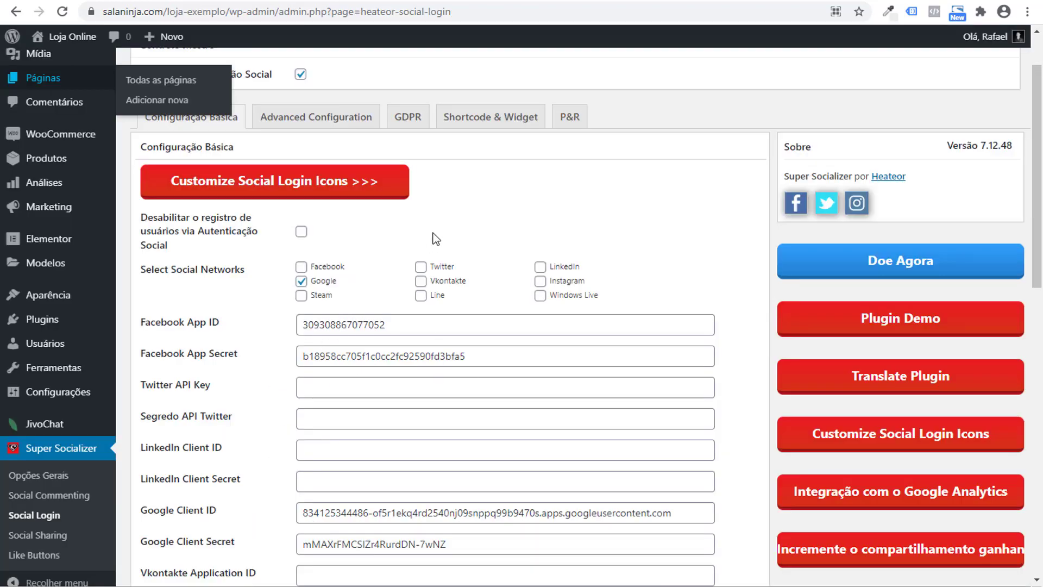
# Enable Facebook among Super Socializer's social networks and save the settings.
pyautogui.click(301, 266)
pyautogui.scroll(-5, 318, 363)
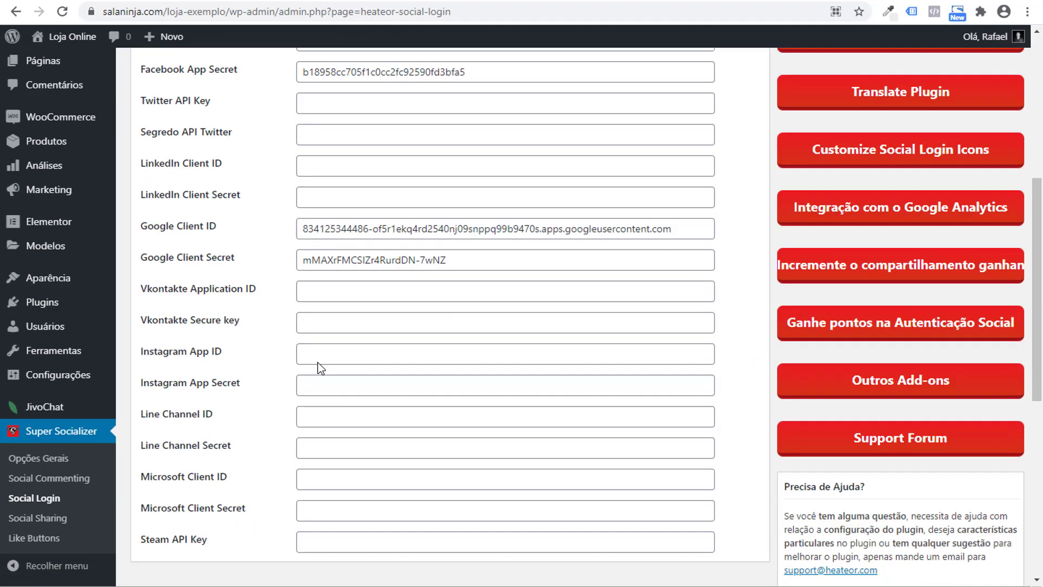
pyautogui.scroll(-8, 317, 363)
pyautogui.click(187, 416)
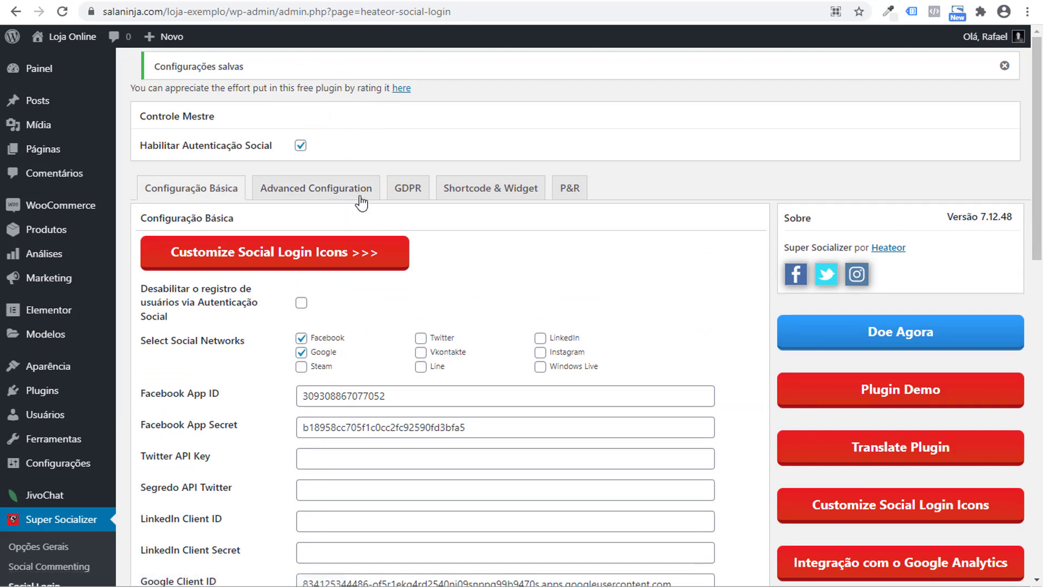
# Switch to Notepad and examine the example store's Facebook redirect URL in Bloco de notas.txt.
pyautogui.hotkey('alt', 'Tab')
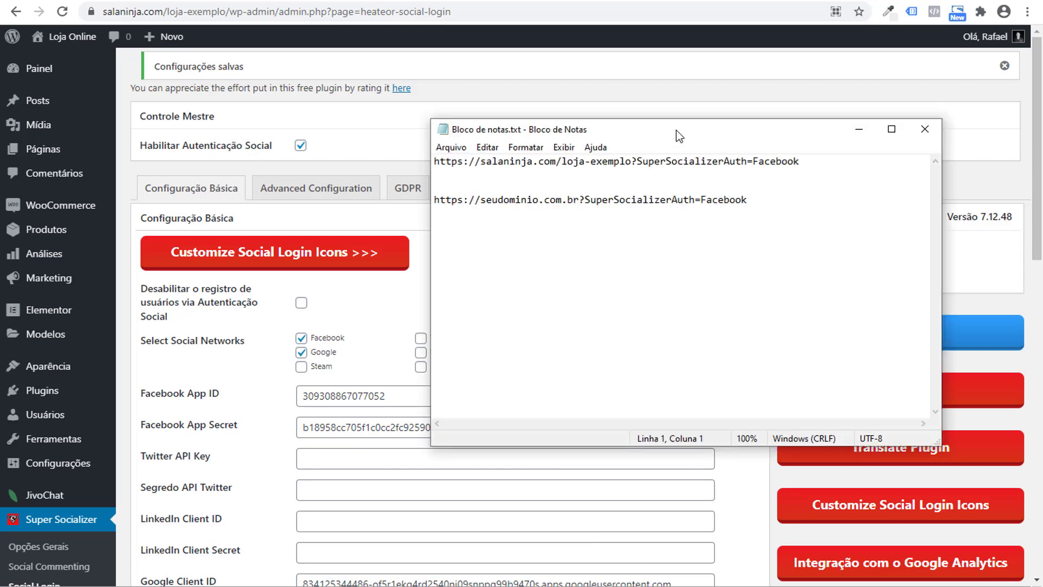
pyautogui.moveTo(678, 136); pyautogui.dragTo(536, 215)
pyautogui.moveTo(787, 523); pyautogui.dragTo(806, 347)
pyautogui.moveTo(642, 208); pyautogui.dragTo(736, 290)
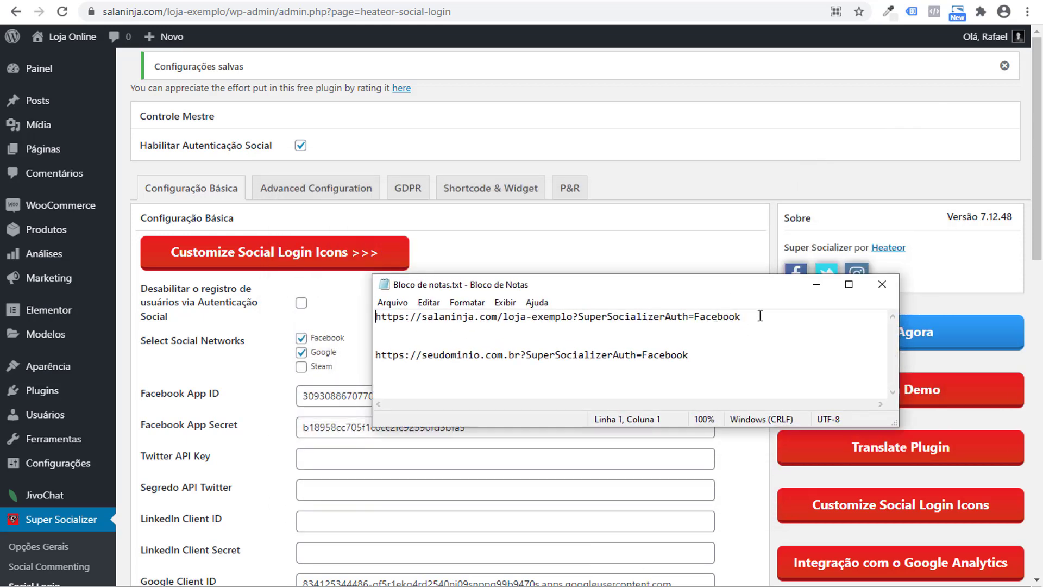
pyautogui.hotkey('shift', 'Up')
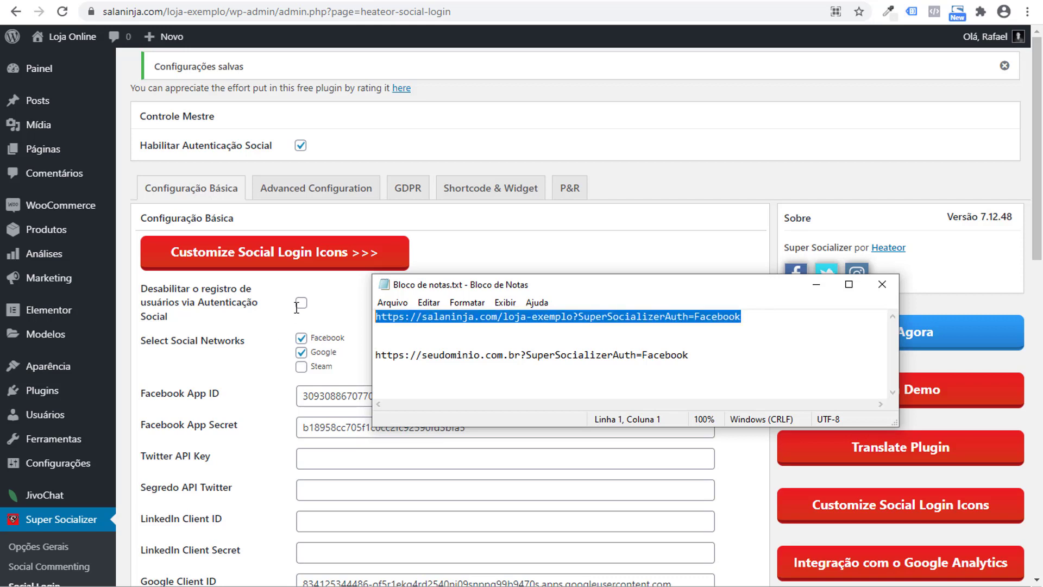
pyautogui.click(445, 337)
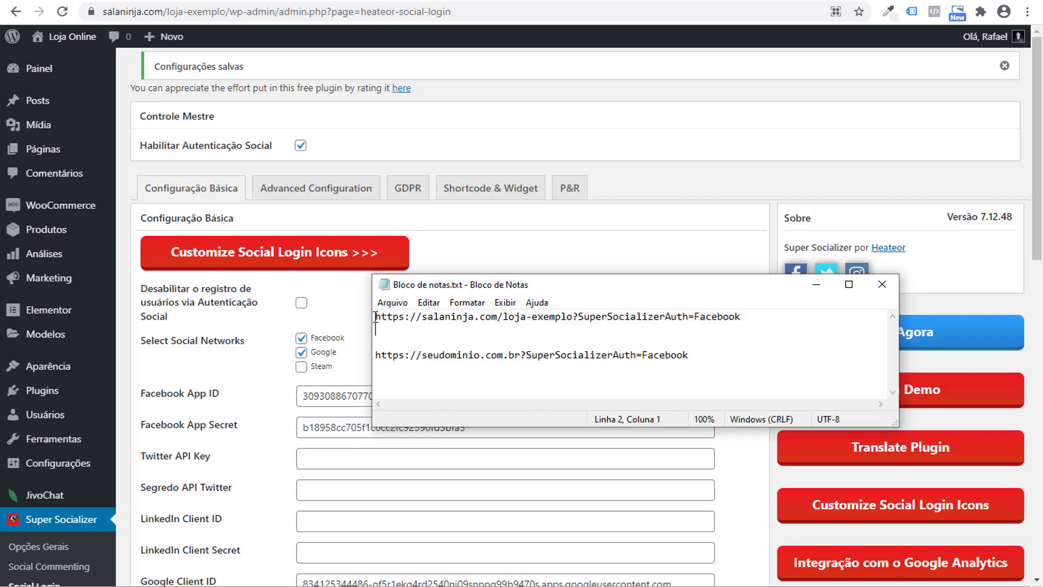
pyautogui.moveTo(376, 318); pyautogui.dragTo(749, 319)
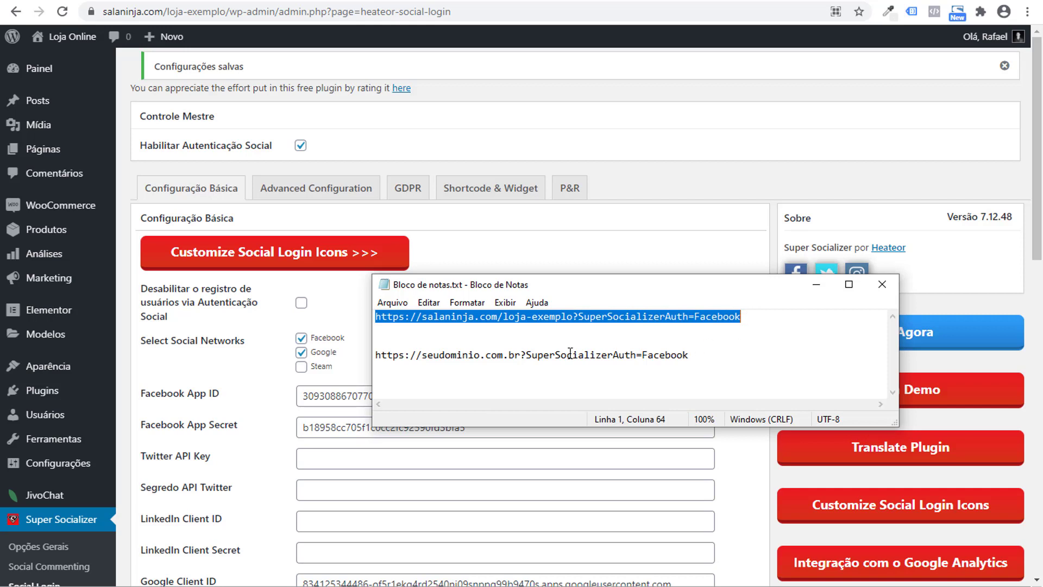
# Examine the domain and ?SuperSocializerAuth=Facebook parts of the generic seudominio.com.br redirect URL.
pyautogui.click(531, 357)
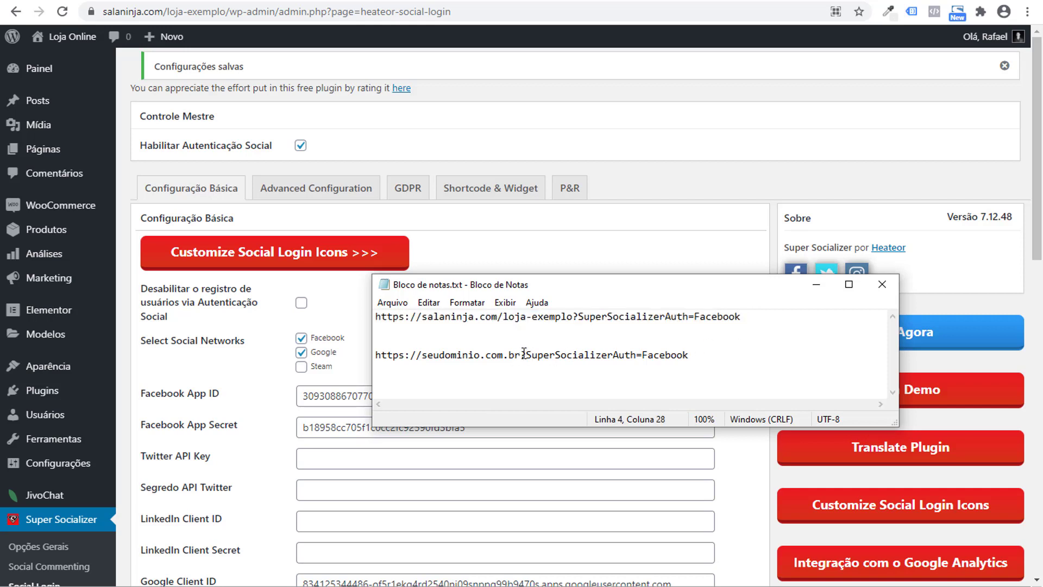
pyautogui.moveTo(521, 354); pyautogui.dragTo(385, 348)
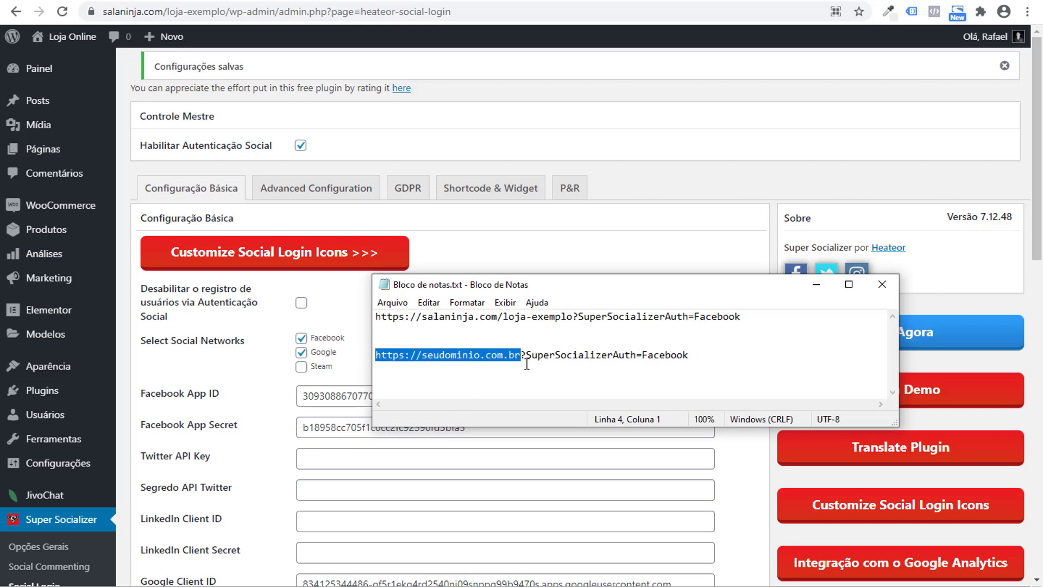
pyautogui.moveTo(522, 355); pyautogui.dragTo(698, 361)
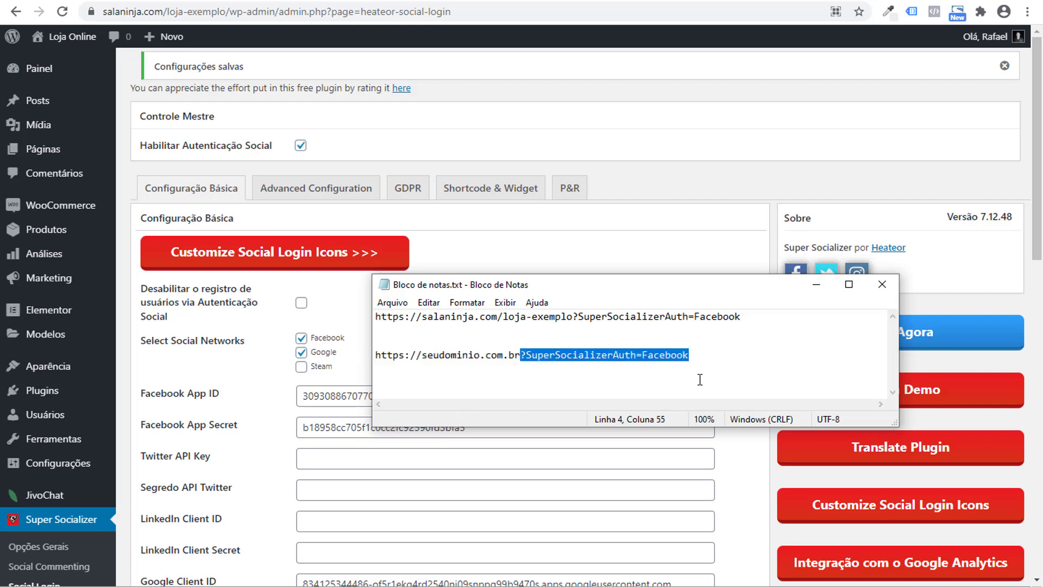
pyautogui.moveTo(532, 355); pyautogui.dragTo(613, 354)
pyautogui.click(608, 368)
pyautogui.moveTo(525, 354); pyautogui.dragTo(655, 355)
pyautogui.click(718, 355)
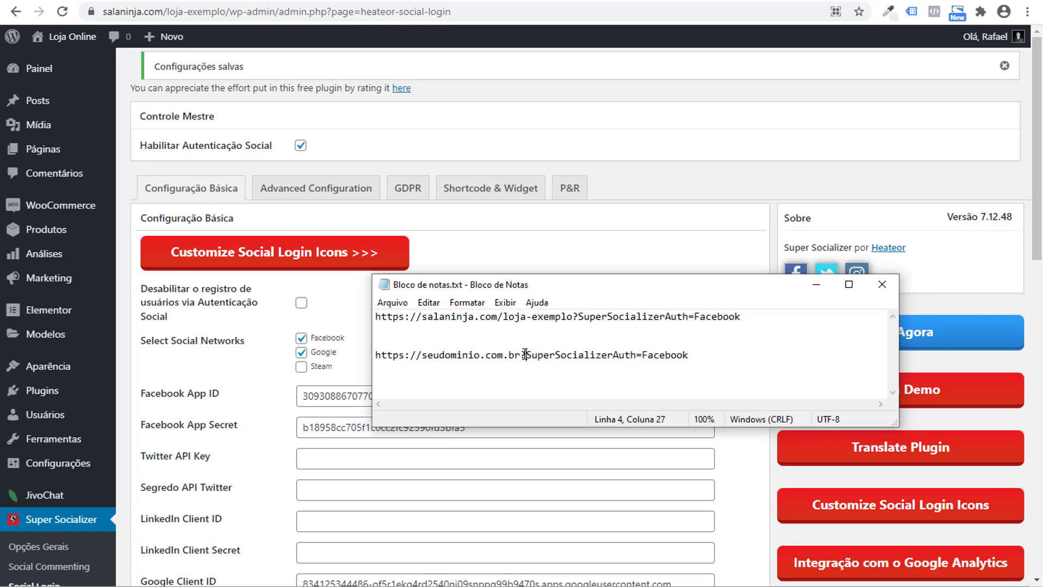
pyautogui.moveTo(526, 355); pyautogui.dragTo(352, 352)
pyautogui.click(507, 354)
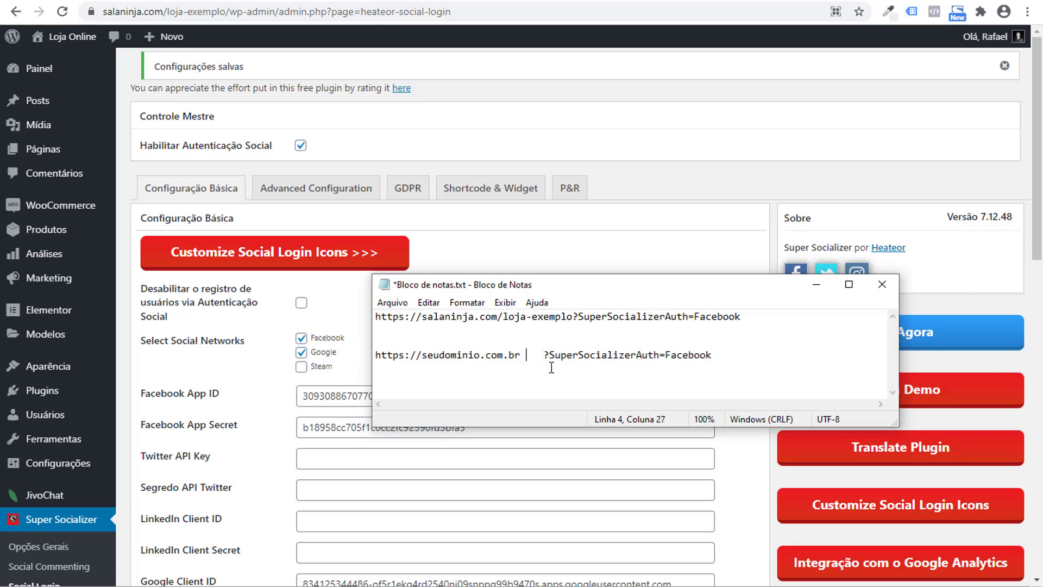
pyautogui.press('Delete')
pyautogui.press('Delete')
pyautogui.press('Delete')
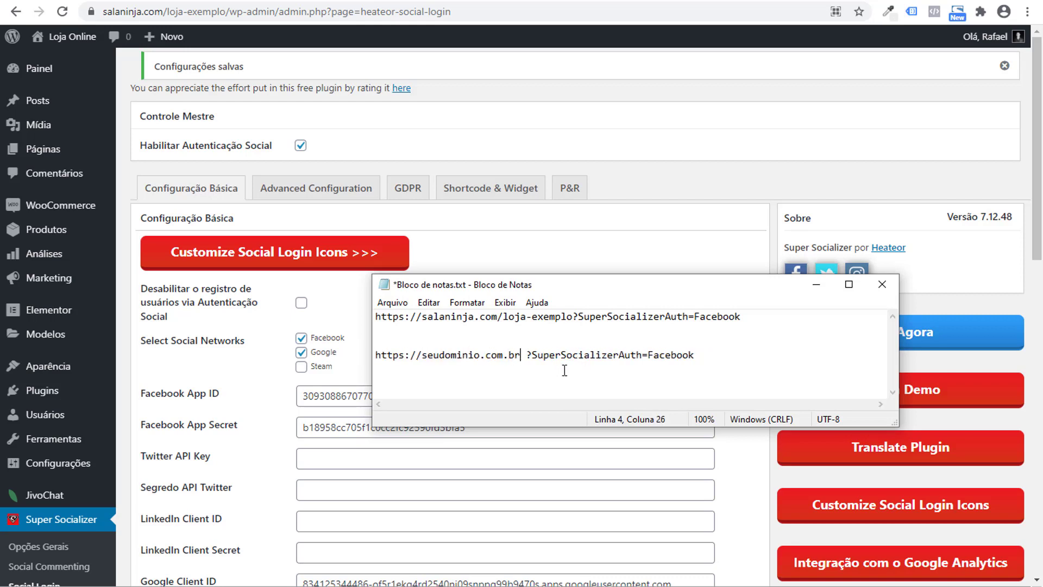
pyautogui.press('BackSpace')
pyautogui.moveTo(522, 355); pyautogui.dragTo(331, 350)
pyautogui.click(695, 355)
pyautogui.moveTo(742, 316); pyautogui.dragTo(375, 317)
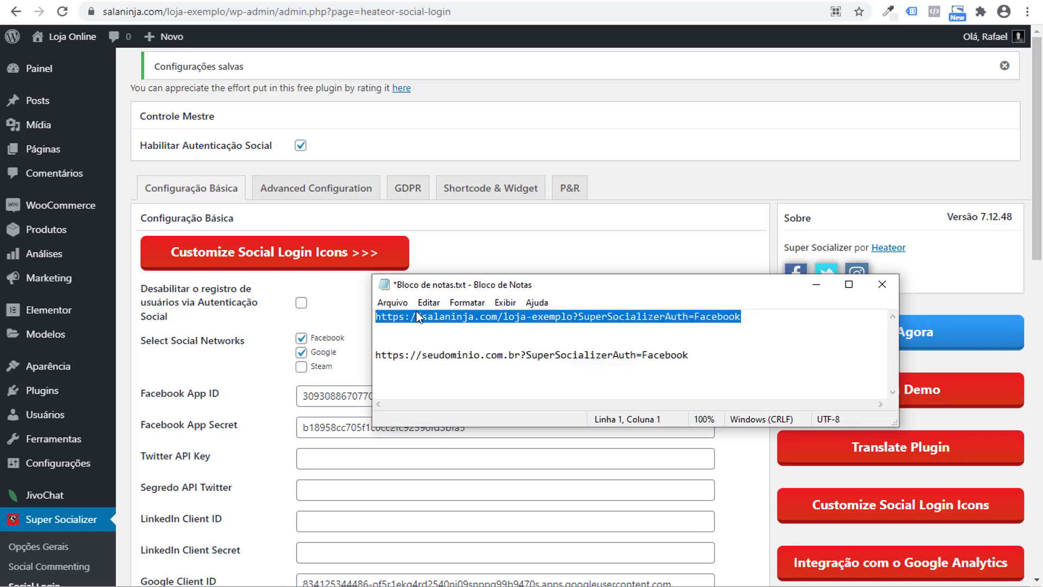
pyautogui.rightClick(634, 319)
pyautogui.click(689, 360)
pyautogui.hotkey('alt', 'Tab')
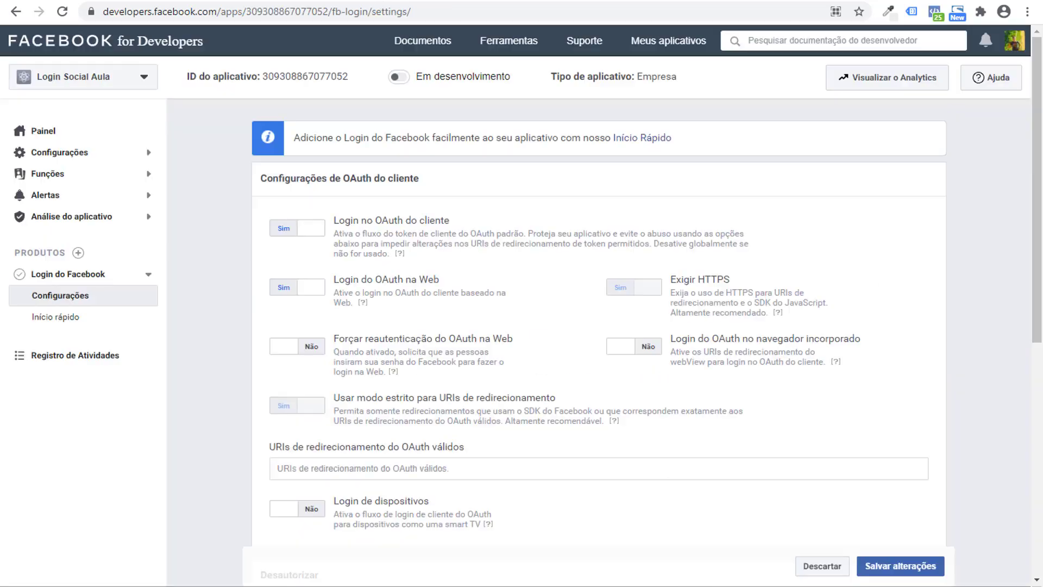
pyautogui.rightClick(354, 467)
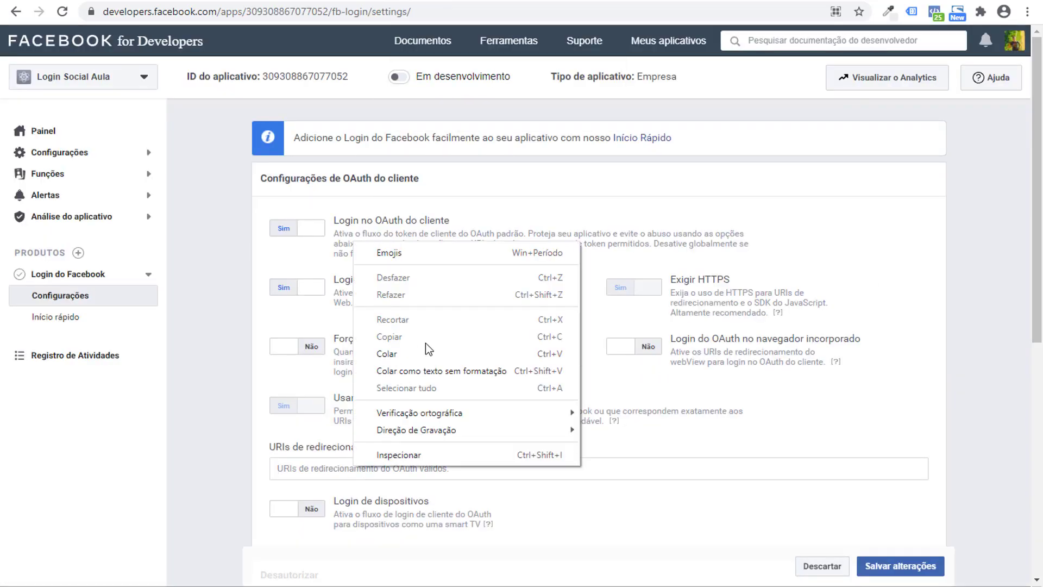
pyautogui.click(387, 354)
pyautogui.scroll(-2, 597, 380)
pyautogui.click(872, 565)
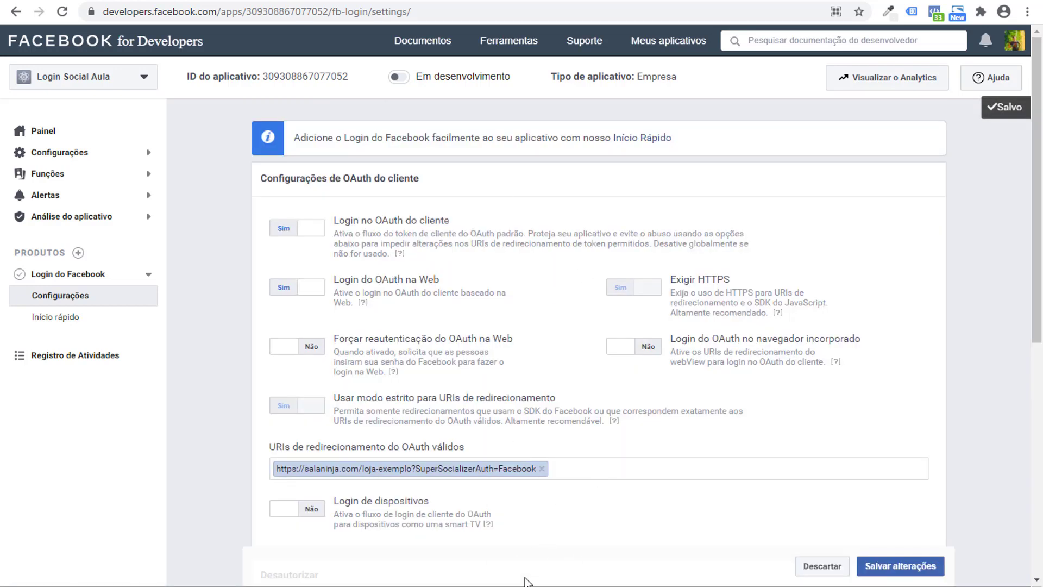
pyautogui.click(602, 584)
pyautogui.hotkey('ctrl', 'a')
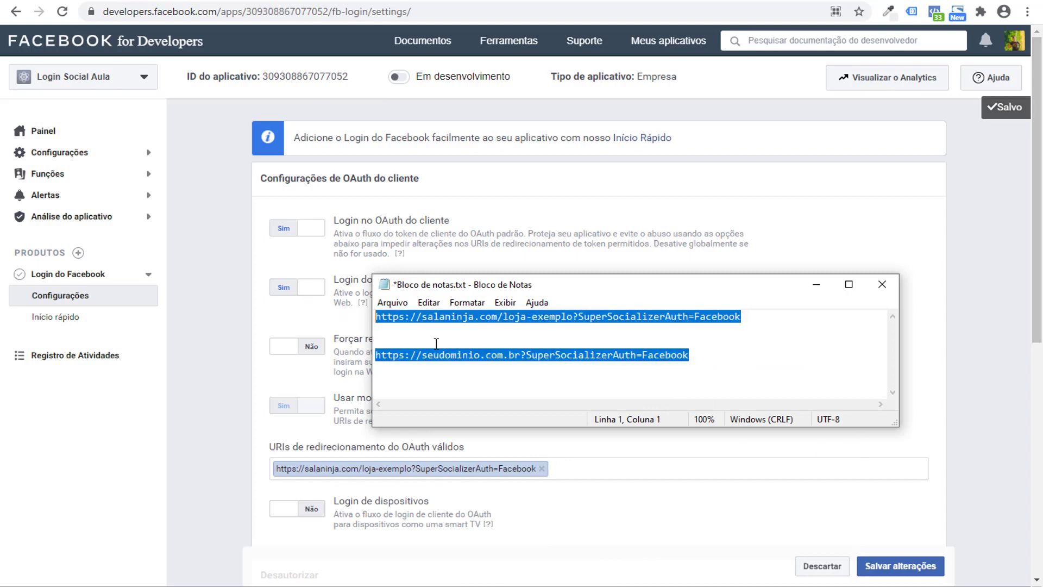
pyautogui.click(1000, 376)
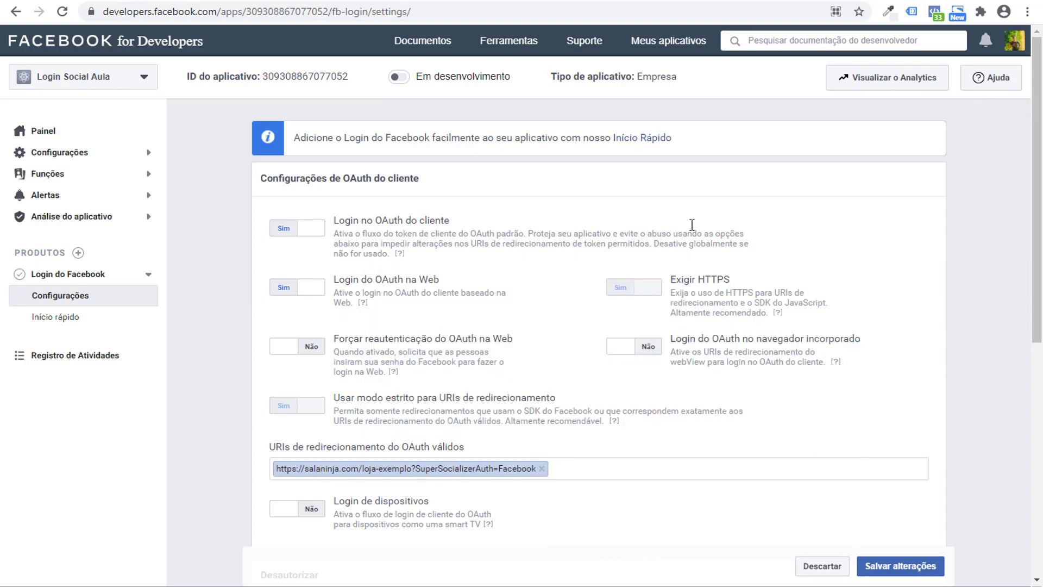
# Switch the Facebook app from development to published mode and confirm the mode change.
pyautogui.click(399, 77)
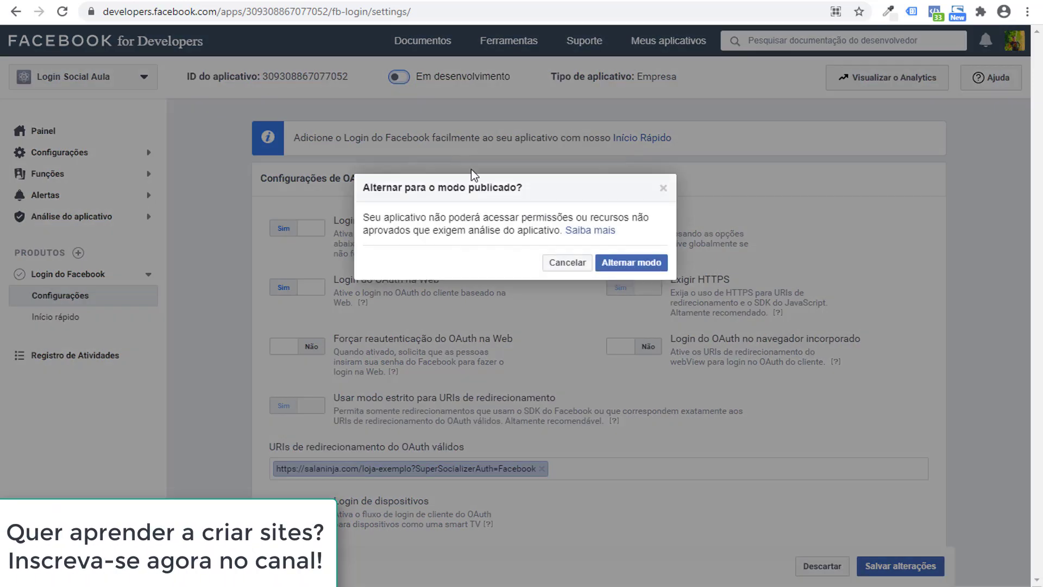
pyautogui.click(648, 264)
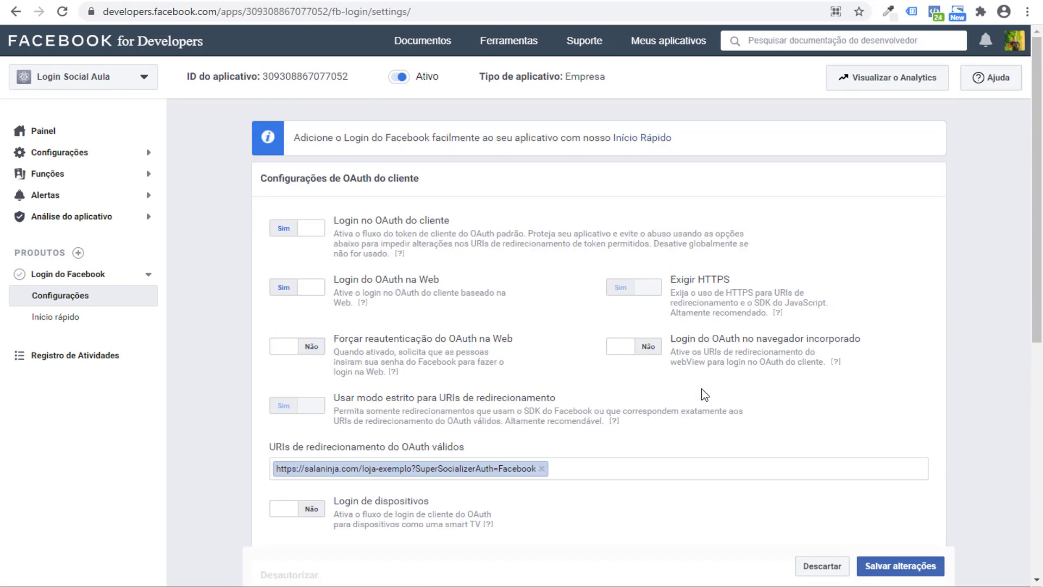
# Switch to the storefront, open the Minha Conta page and examine its social login options.
pyautogui.hotkey('alt', 'Tab')
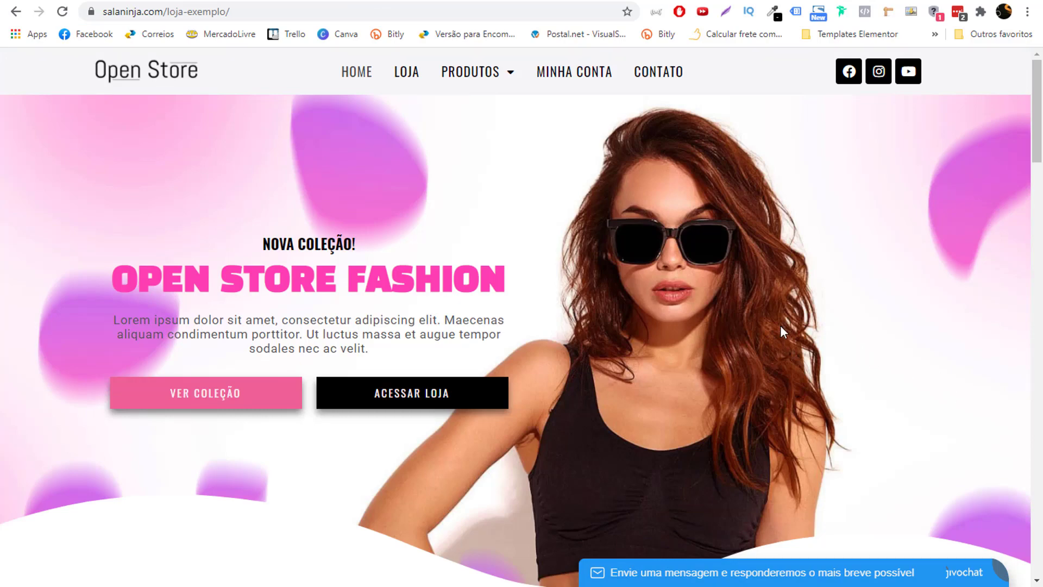
pyautogui.click(576, 73)
pyautogui.scroll(-15, 735, 366)
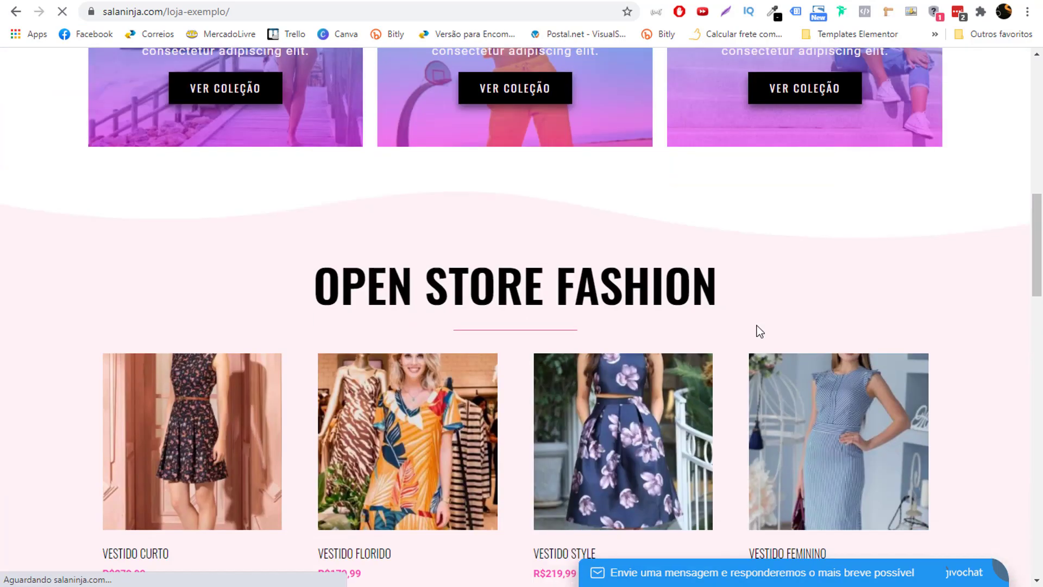
pyautogui.scroll(-5, 673, 429)
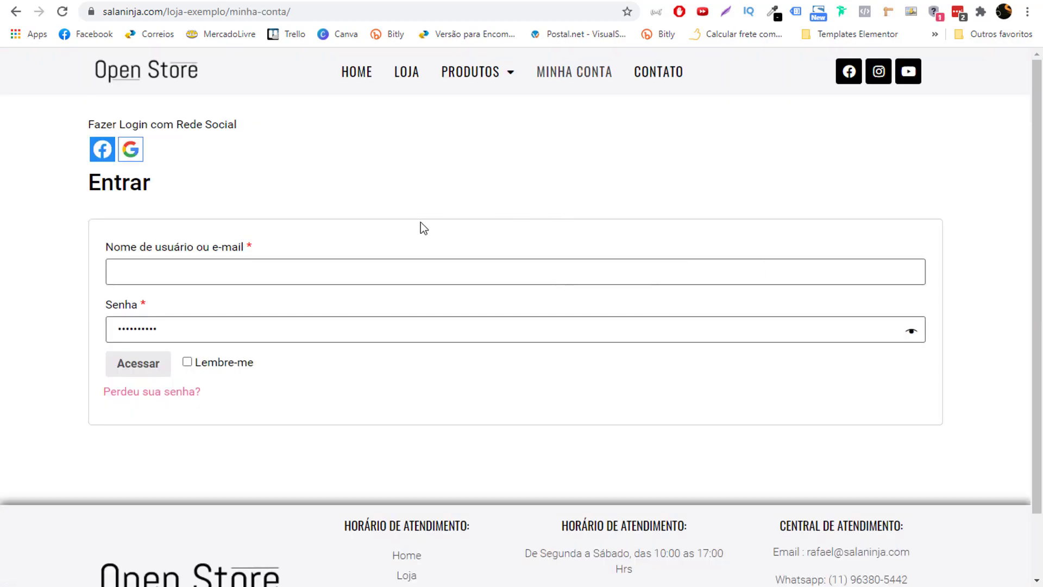
pyautogui.moveTo(90, 124); pyautogui.dragTo(240, 126)
pyautogui.click(144, 215)
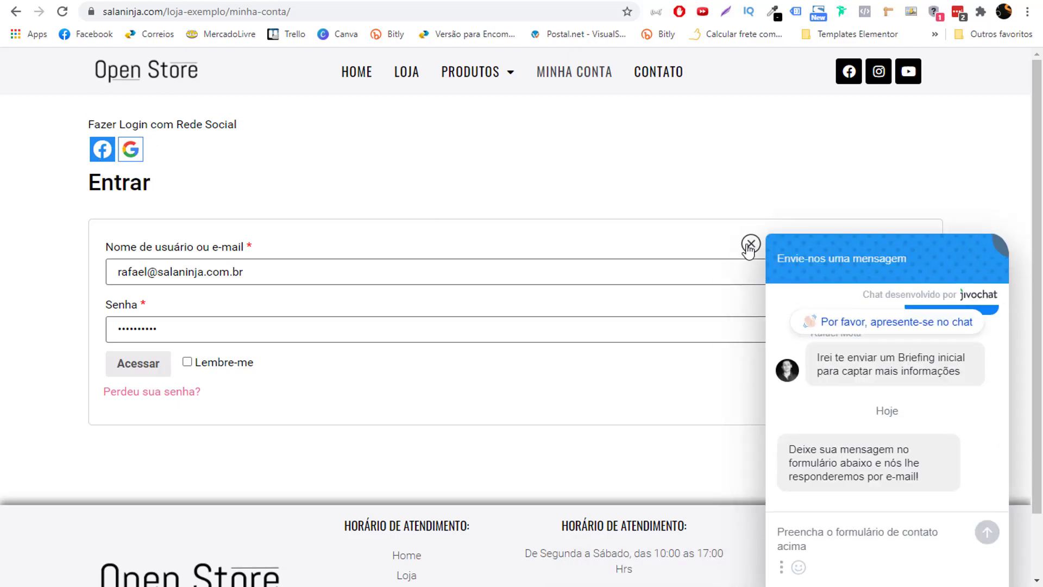
# Close the chat widget, log in to the store with Facebook and check the account page's greeting.
pyautogui.click(750, 244)
pyautogui.click(105, 155)
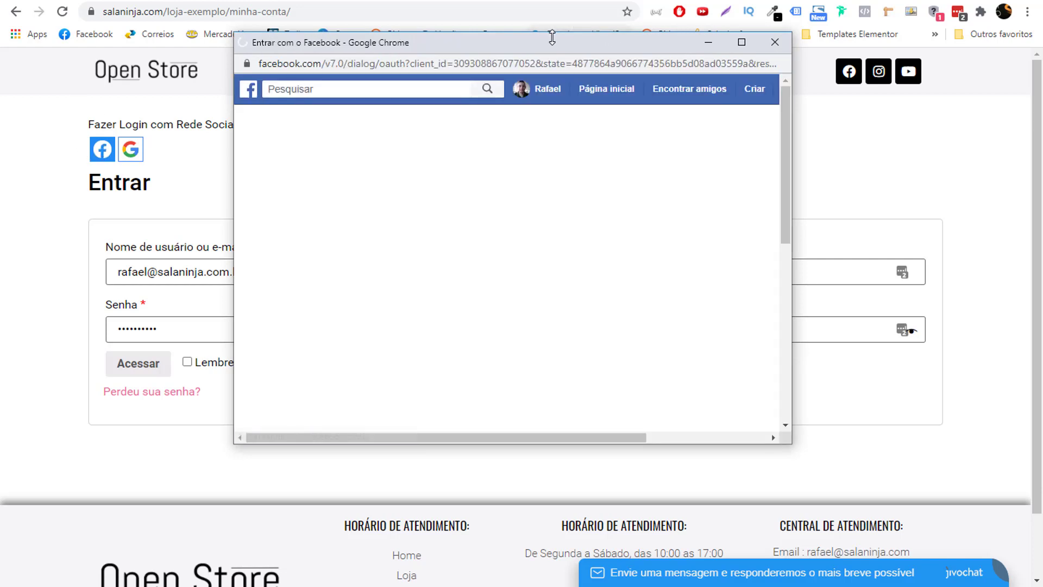
pyautogui.click(593, 338)
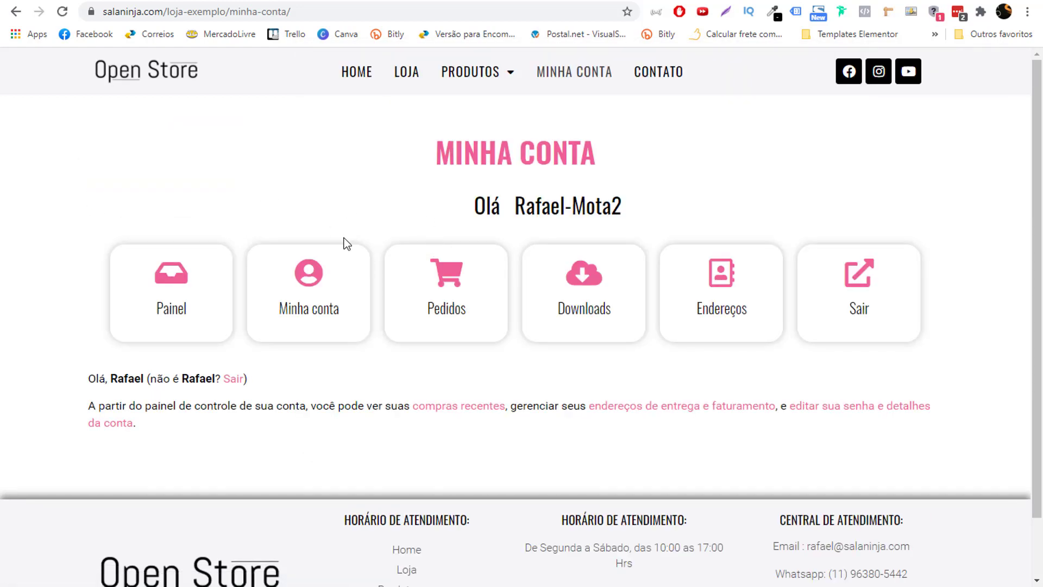
pyautogui.doubleClick(597, 205)
pyautogui.scroll(-1, 1041, 184)
pyautogui.scroll(1, 1040, 185)
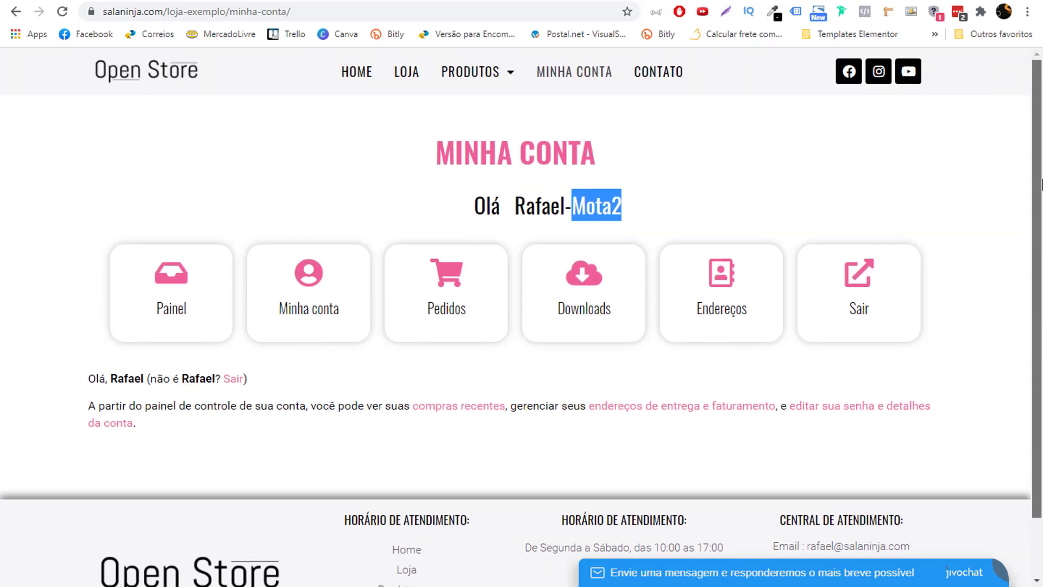
pyautogui.click(1002, 186)
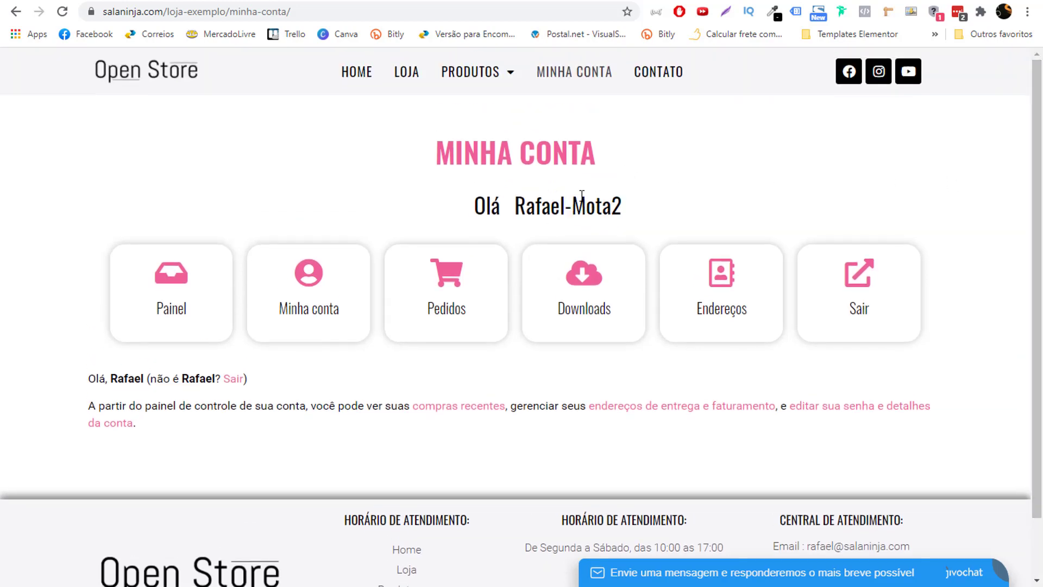
# Open the Conjunto product category and add Conjunto com Listras to the cart.
pyautogui.moveTo(467, 71)
pyautogui.click(468, 181)
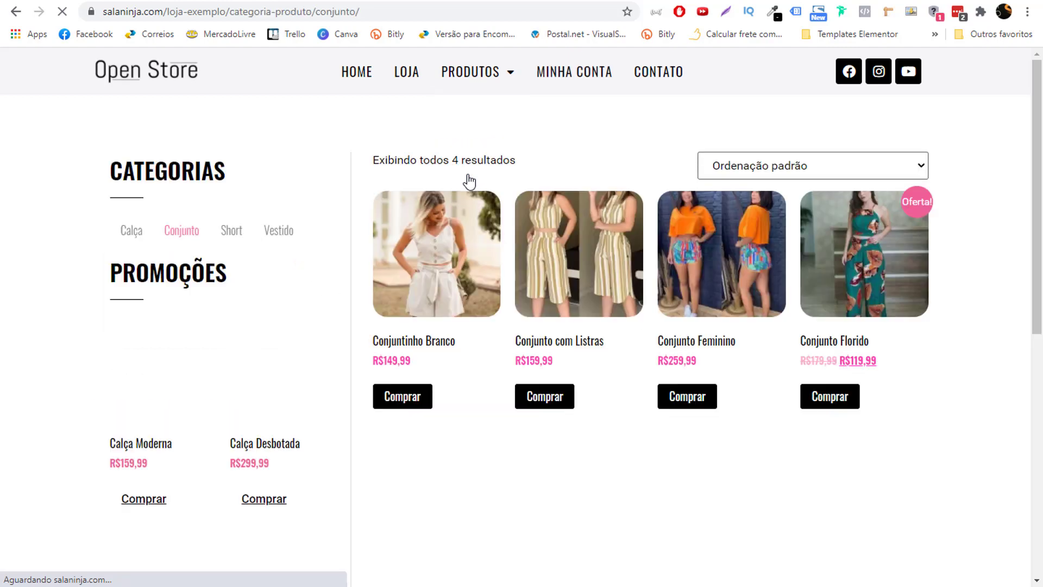
pyautogui.scroll(-3, 500, 261)
pyautogui.click(541, 260)
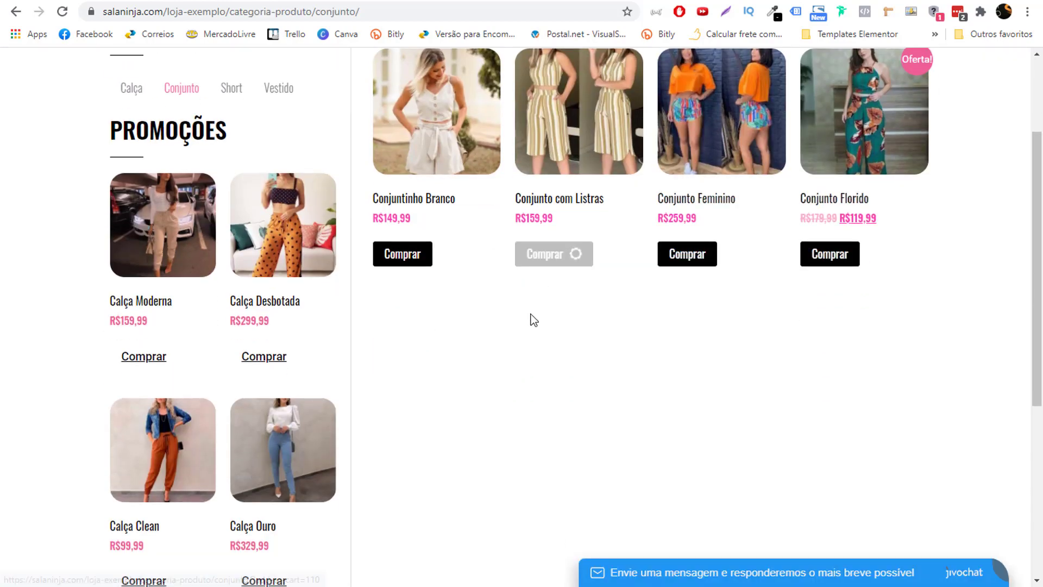
# View the shopping cart and proceed to checkout.
pyautogui.scroll(1, 538, 326)
pyautogui.click(564, 352)
pyautogui.scroll(1, 576, 326)
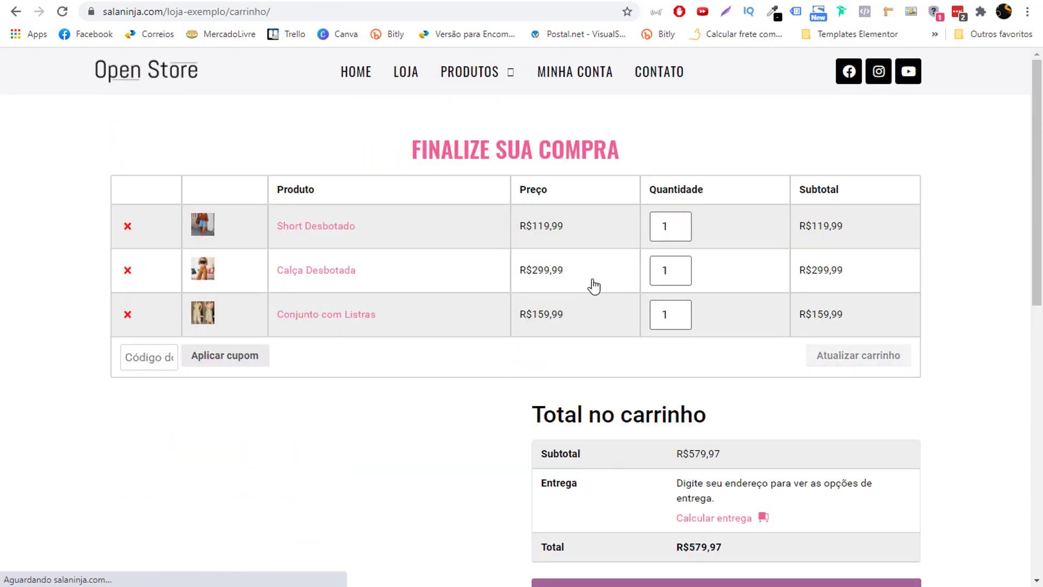
pyautogui.scroll(-3, 861, 366)
pyautogui.click(760, 402)
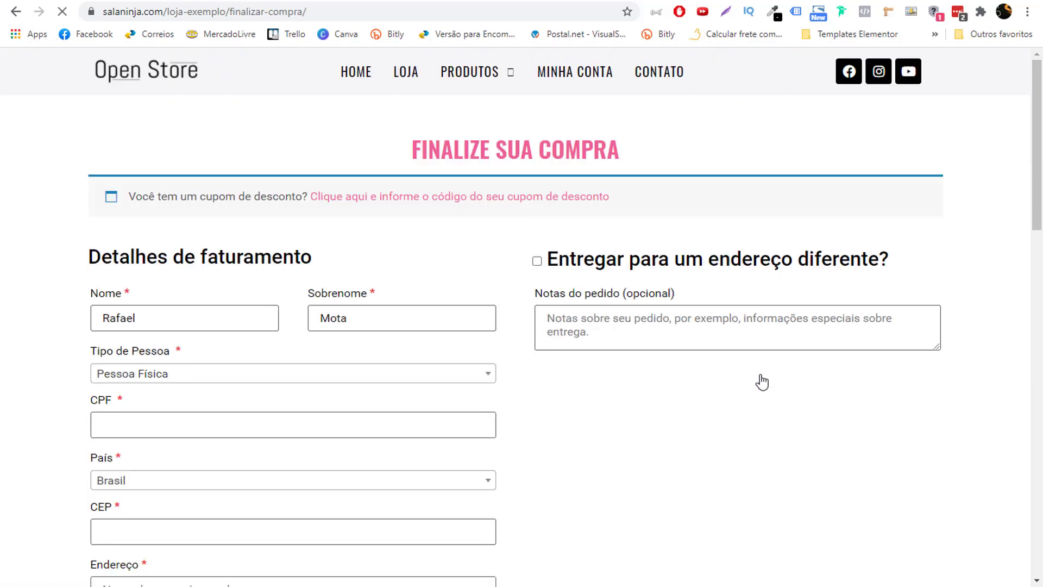
# Examine the checkout form's prefilled name and e-mail fields, the remaining billing fields and the order summary.
pyautogui.scroll(-3, 151, 185)
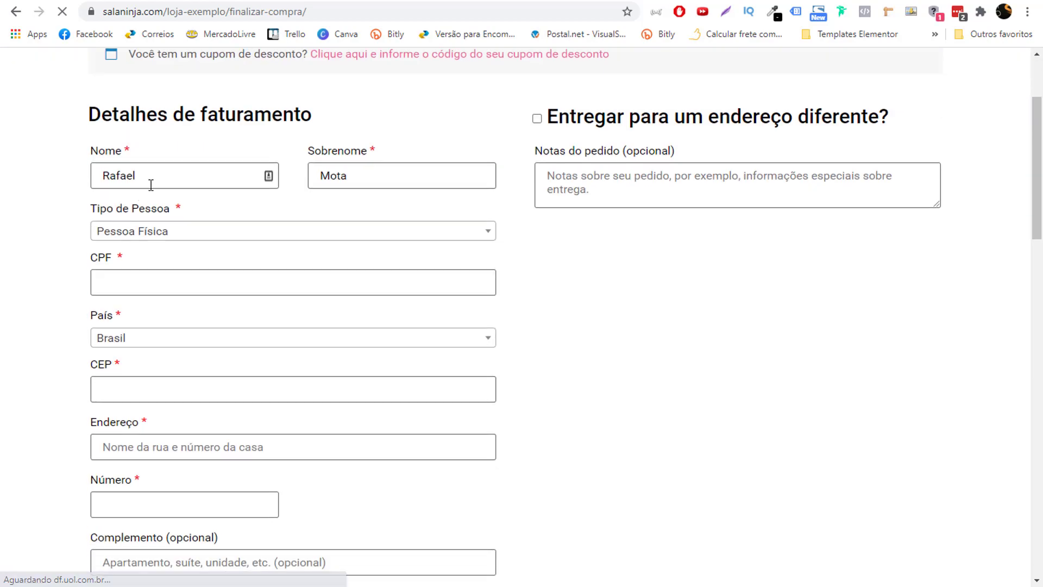
pyautogui.doubleClick(151, 184)
pyautogui.press('Tab')
pyautogui.scroll(-1, 12, 299)
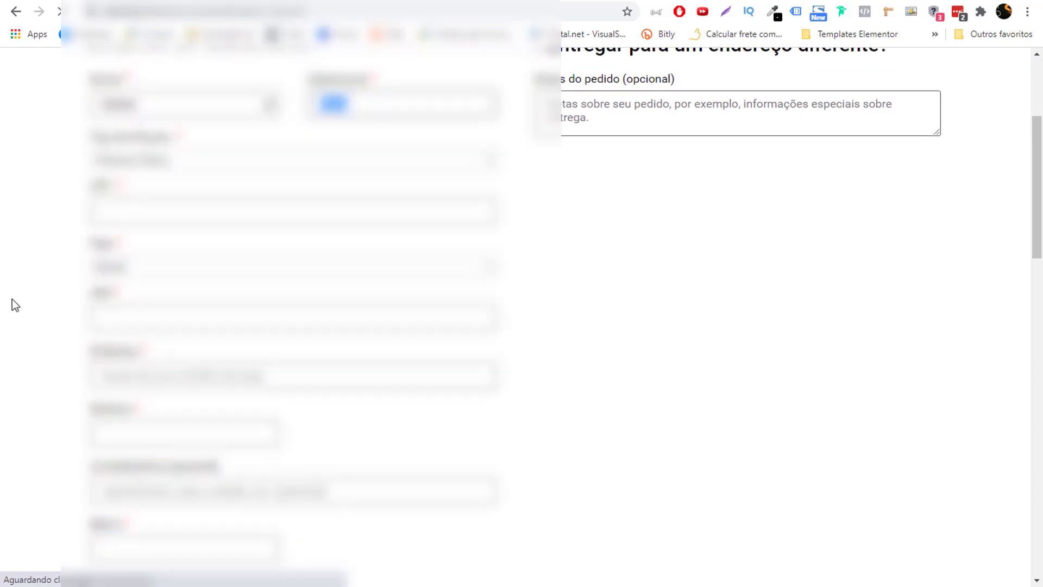
pyautogui.scroll(-5, 12, 299)
pyautogui.doubleClick(68, 209)
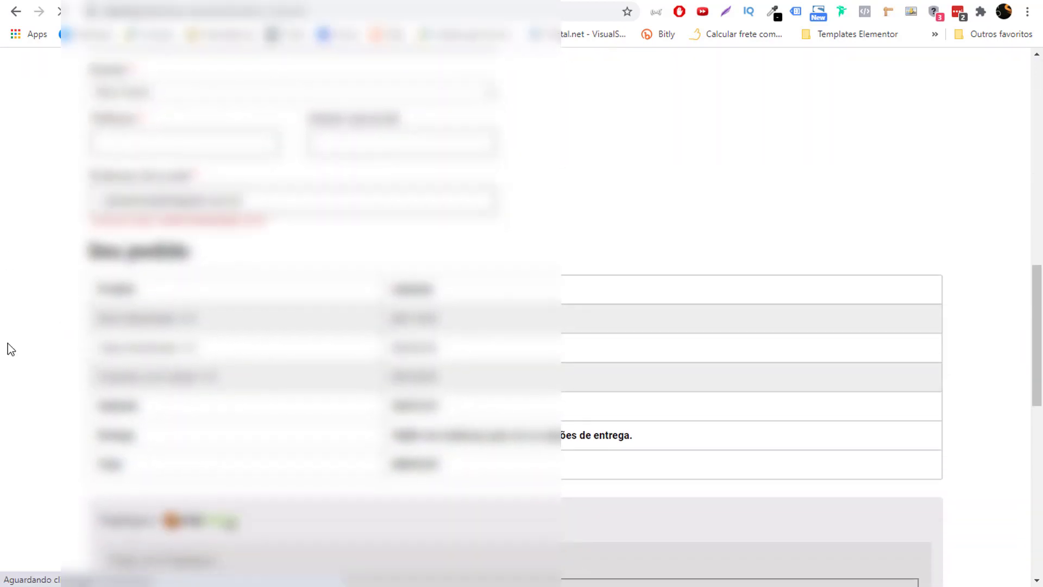
pyautogui.scroll(-5, 38, 343)
pyautogui.scroll(15, 38, 343)
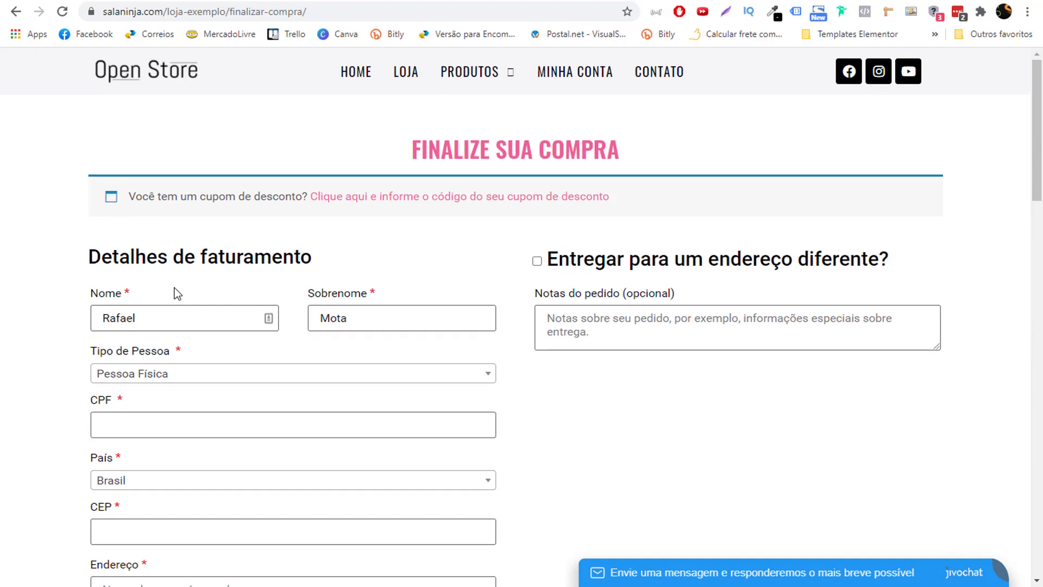